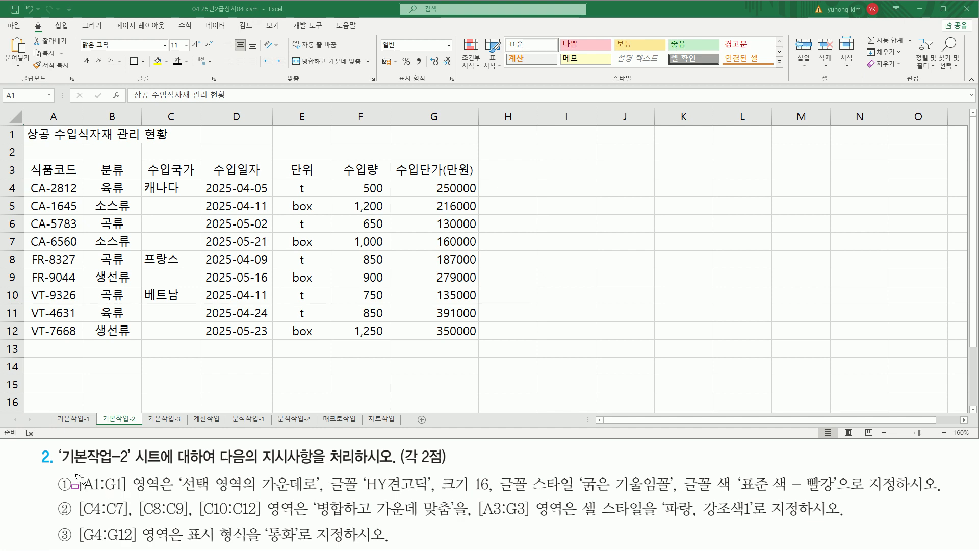
mouse_move(59, 465)
left_mouse_down()
mouse_move(131, 464)
mouse_move(133, 446)
left_mouse_up()
left_click_drag(255, 466, 395, 464)
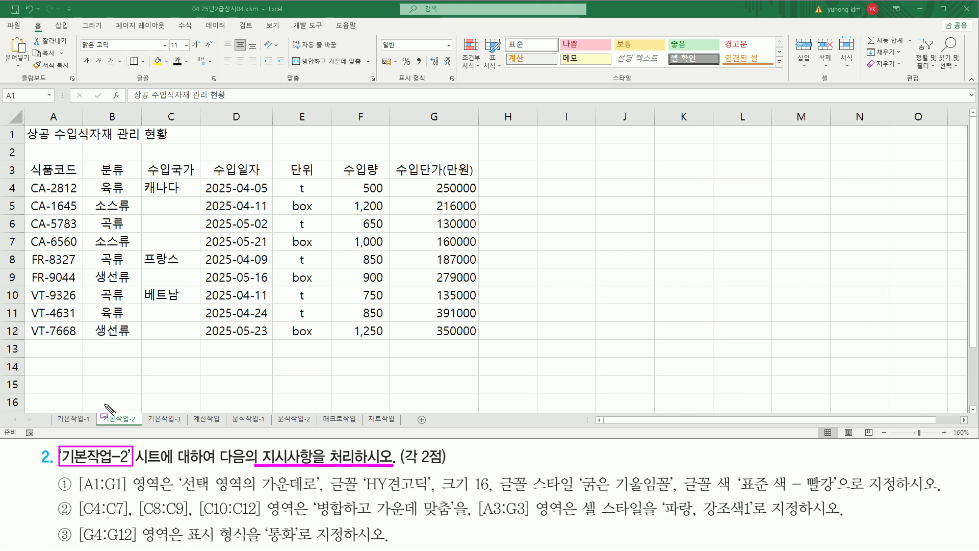
left_click_drag(100, 410, 142, 427)
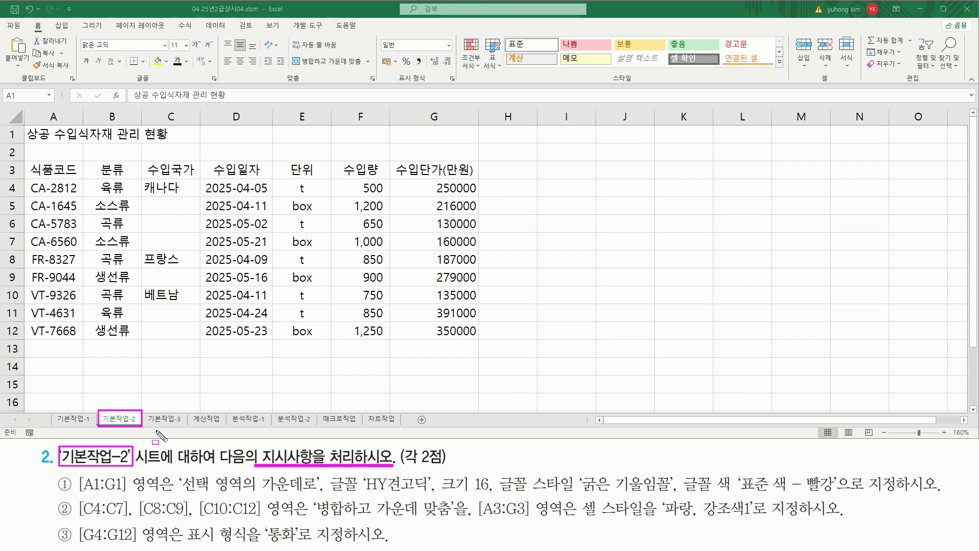
mouse_move(21, 124)
left_mouse_down()
mouse_move(191, 163)
mouse_move(331, 222)
mouse_move(478, 343)
left_mouse_up()
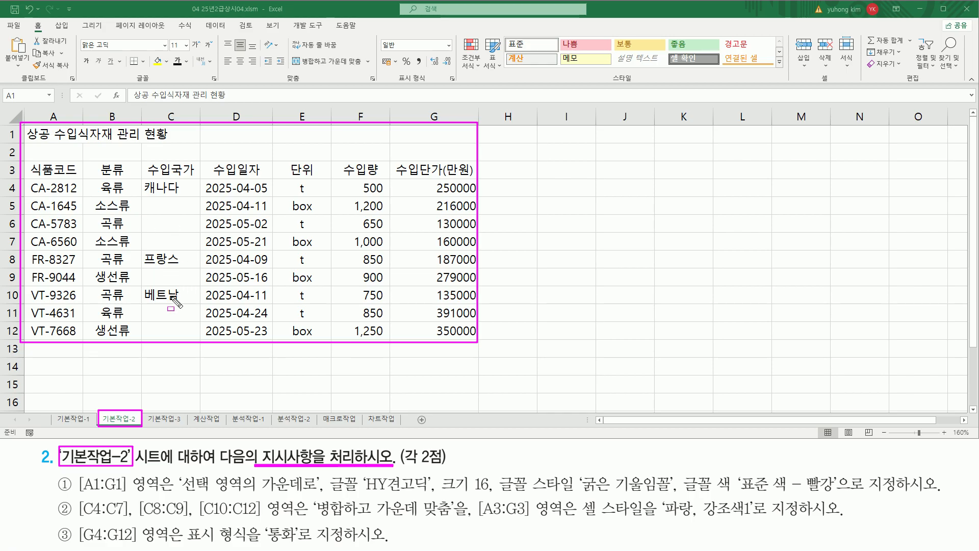
key("Escape")
mouse_move(75, 472)
left_mouse_down()
mouse_move(84, 490)
mouse_move(173, 493)
left_mouse_up()
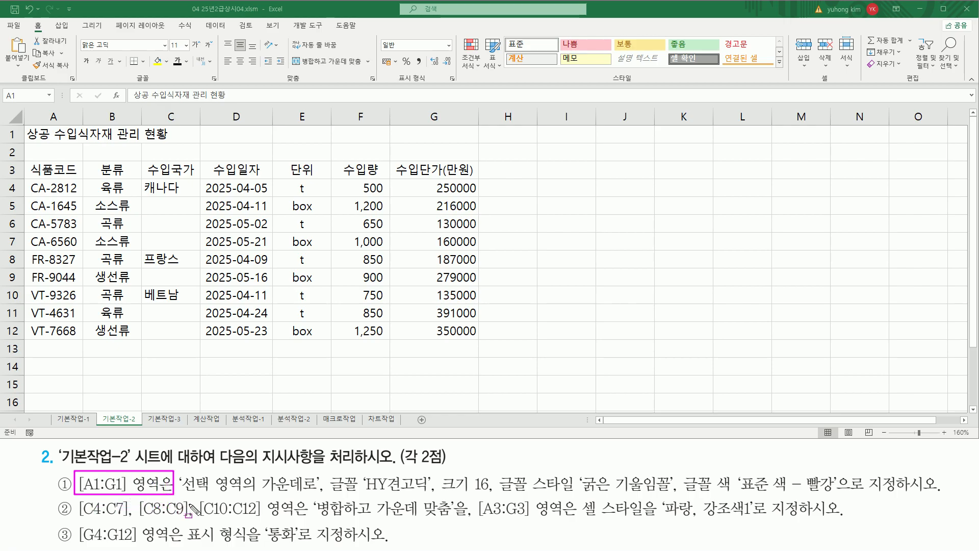
mouse_move(26, 126)
left_mouse_down()
mouse_move(39, 148)
mouse_move(454, 153)
mouse_move(478, 144)
left_mouse_up()
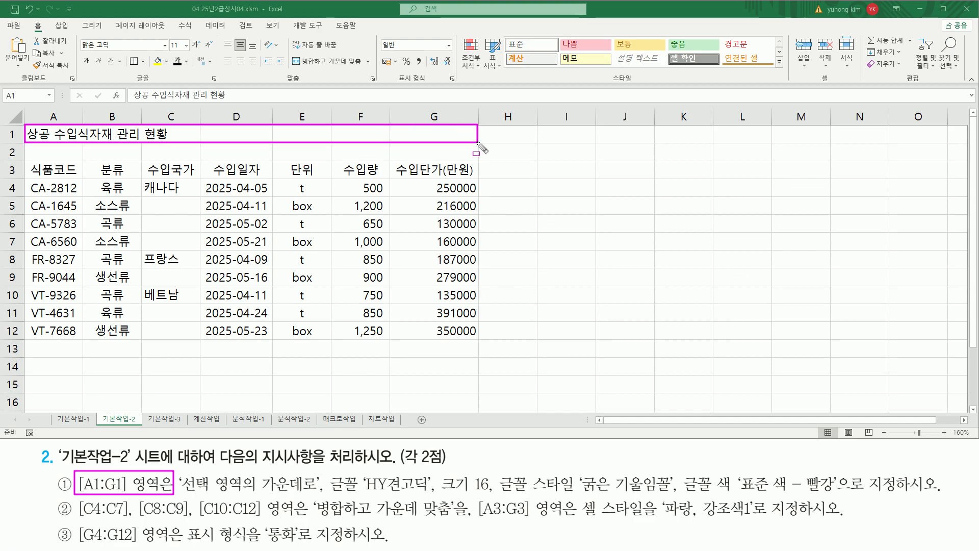
left_click_drag(184, 494, 316, 494)
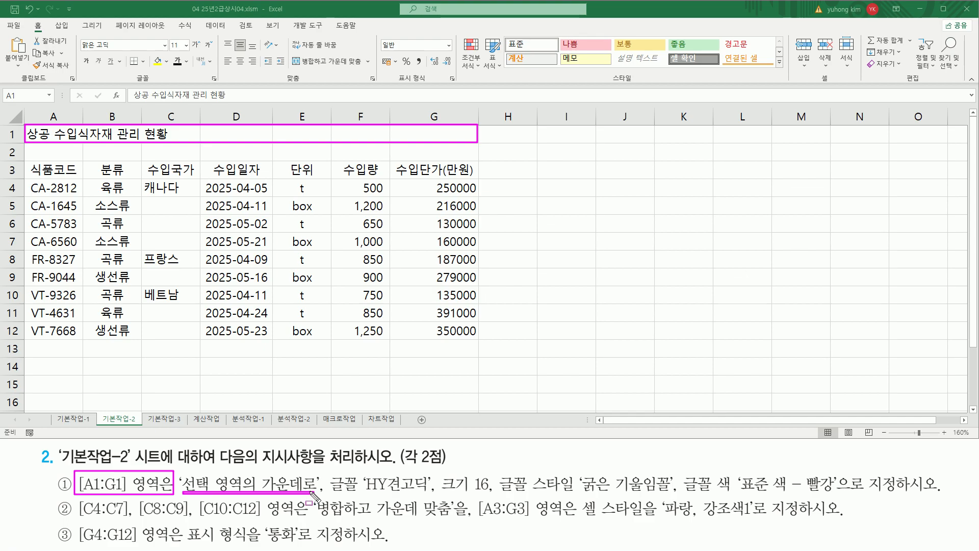
left_click_drag(314, 501, 322, 468)
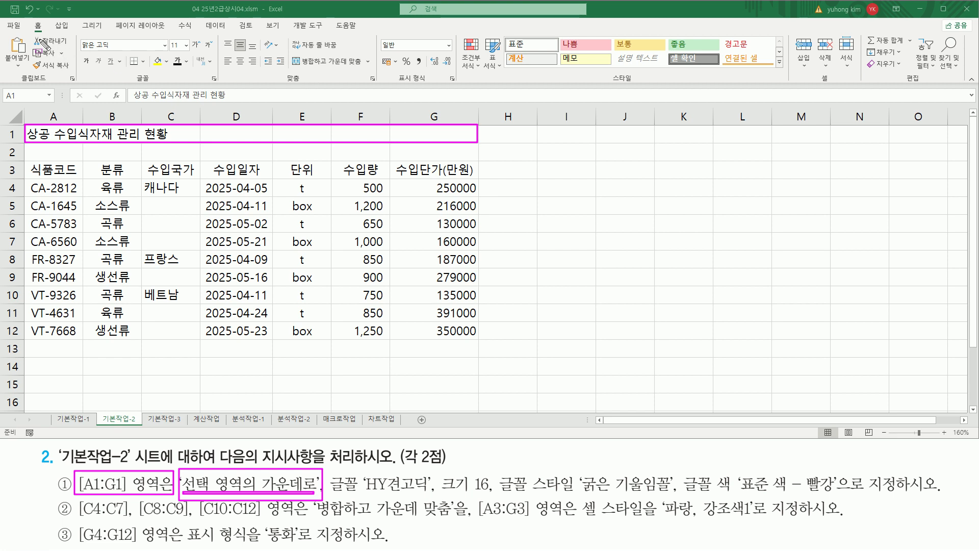
mouse_move(11, 35)
left_mouse_down()
mouse_move(321, 90)
mouse_move(378, 80)
left_mouse_up()
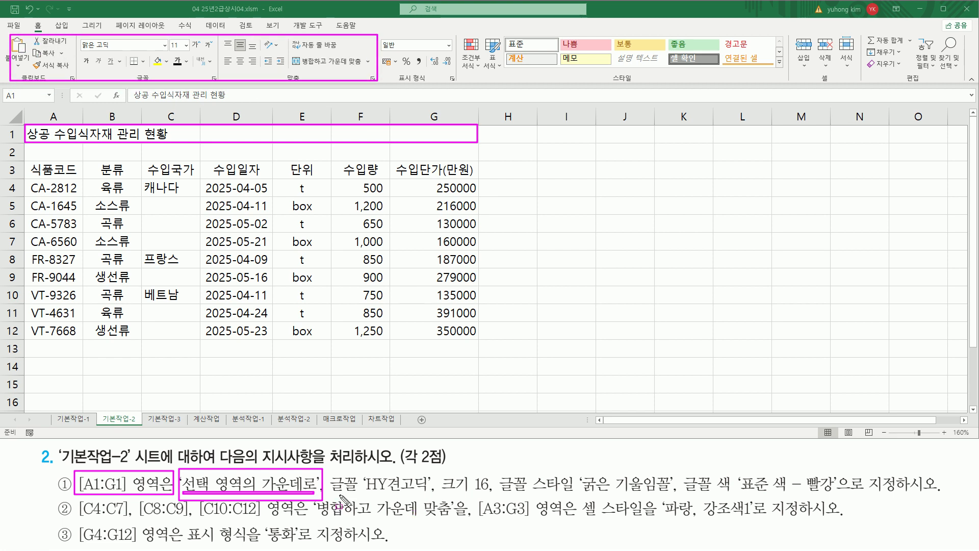
key("Escape")
mouse_move(333, 494)
left_mouse_down()
mouse_move(827, 493)
mouse_move(840, 493)
mouse_move(847, 473)
left_mouse_up()
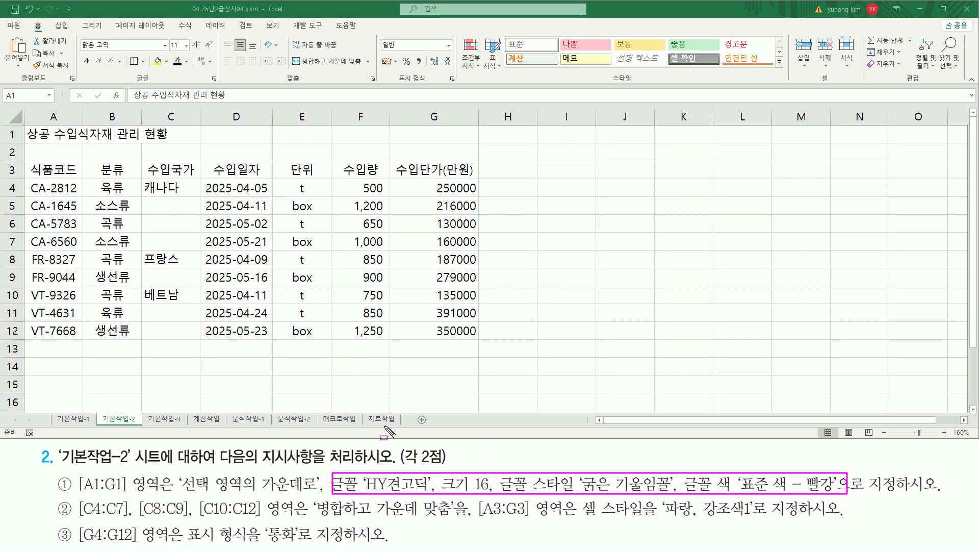
left_click_drag(76, 33, 223, 83)
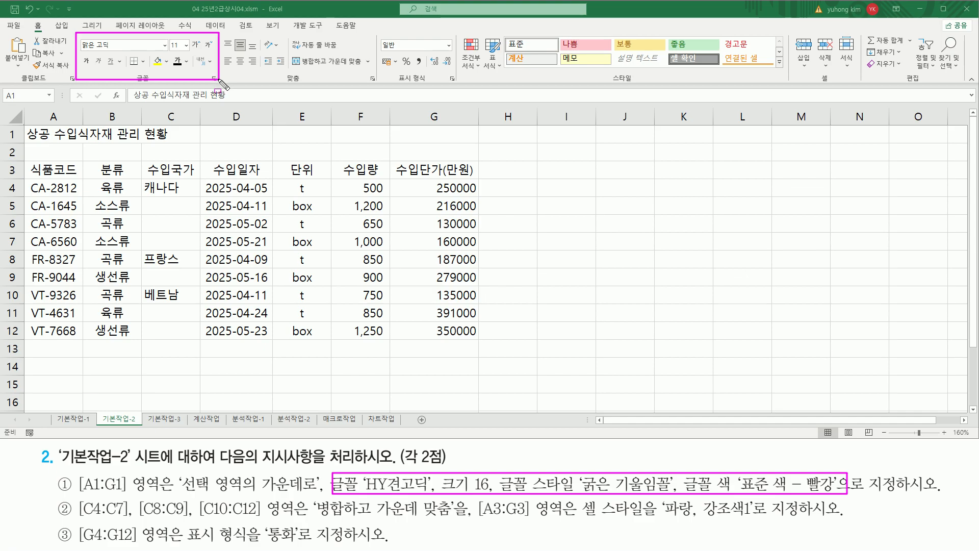
mouse_move(180, 472)
left_mouse_down()
mouse_move(236, 494)
mouse_move(323, 497)
left_mouse_up()
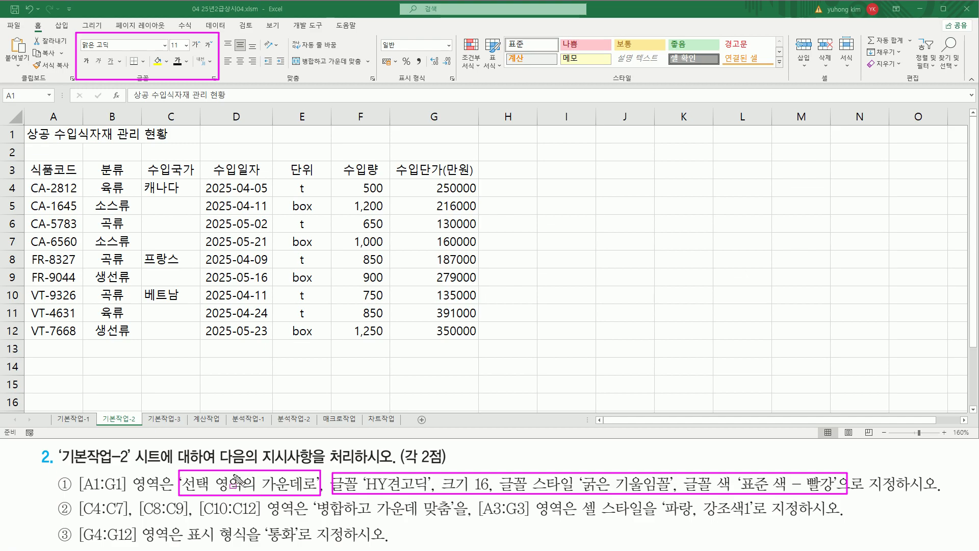
mouse_move(332, 465)
left_mouse_down()
mouse_move(497, 510)
mouse_move(840, 510)
mouse_move(855, 500)
left_mouse_up()
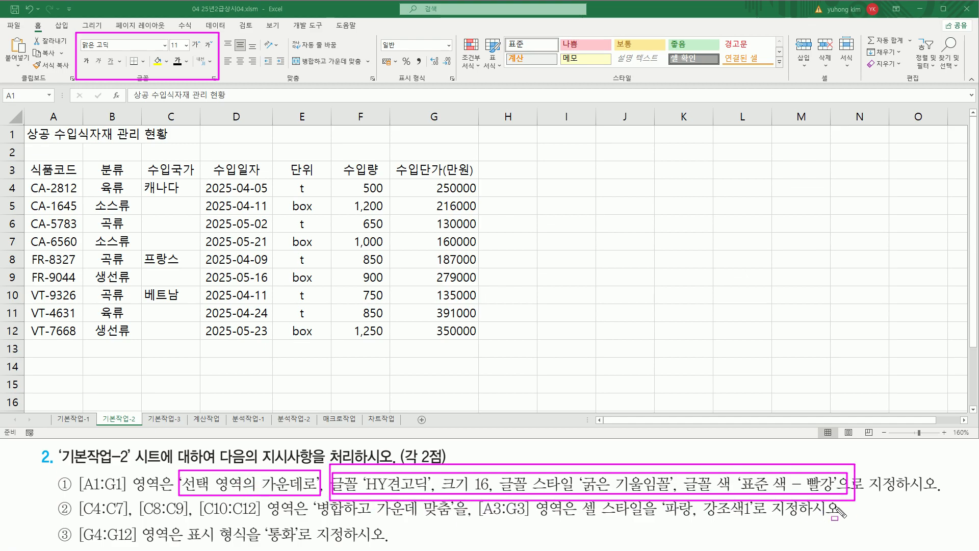
key("Escape")
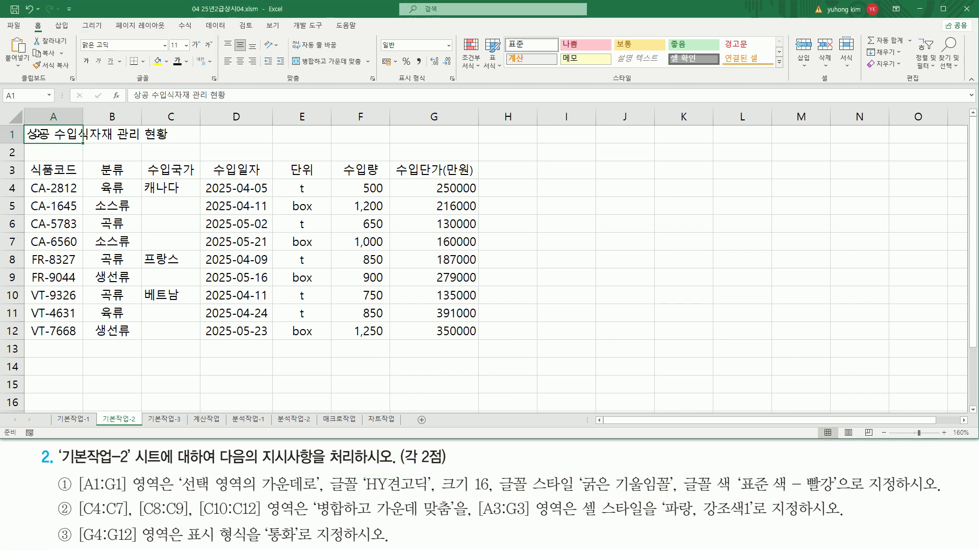
Step: Set the horizontal text alignment of the title range A1:G1 to '선택 영역의 가운데로' in the cell format settings
left_click_drag(39, 133, 466, 139)
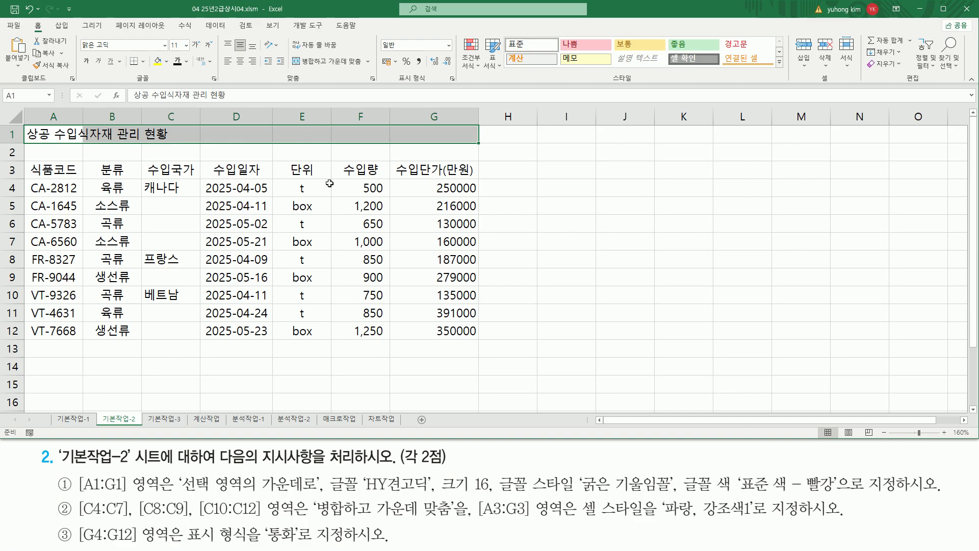
key("ctrl+1")
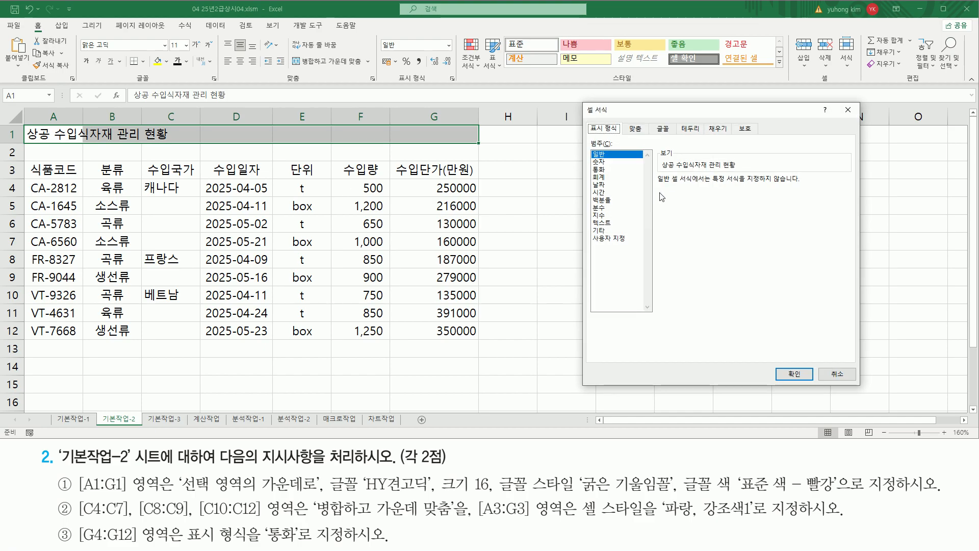
mouse_move(582, 102)
left_mouse_down()
mouse_move(714, 362)
mouse_move(862, 386)
left_mouse_up()
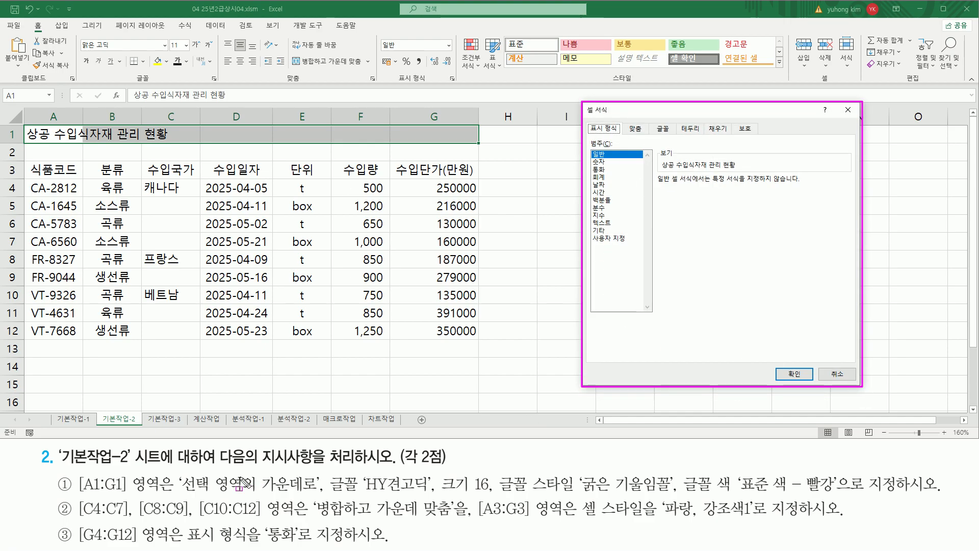
mouse_move(178, 471)
left_mouse_down()
mouse_move(193, 490)
mouse_move(328, 505)
mouse_move(323, 497)
left_mouse_up()
left_click_drag(622, 122, 646, 137)
key("Escape")
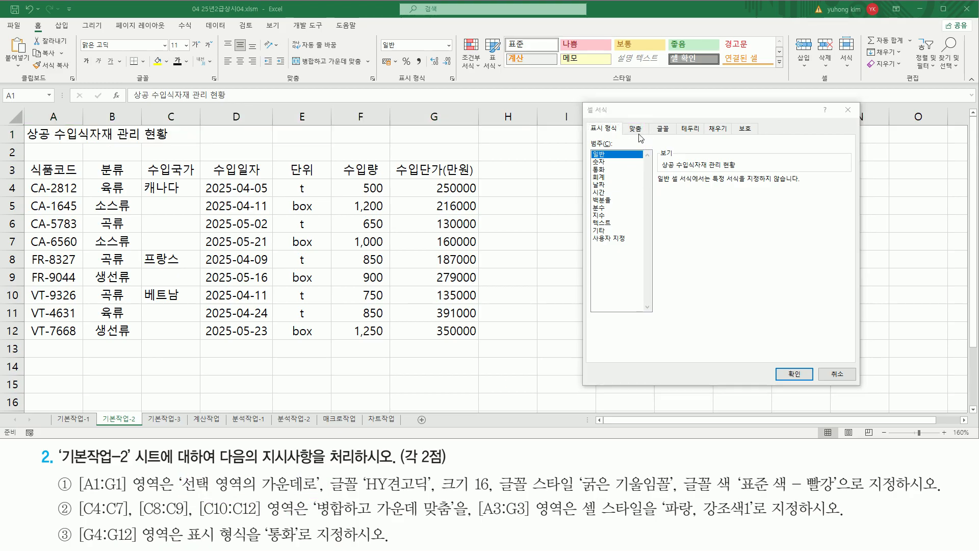
left_click(636, 130)
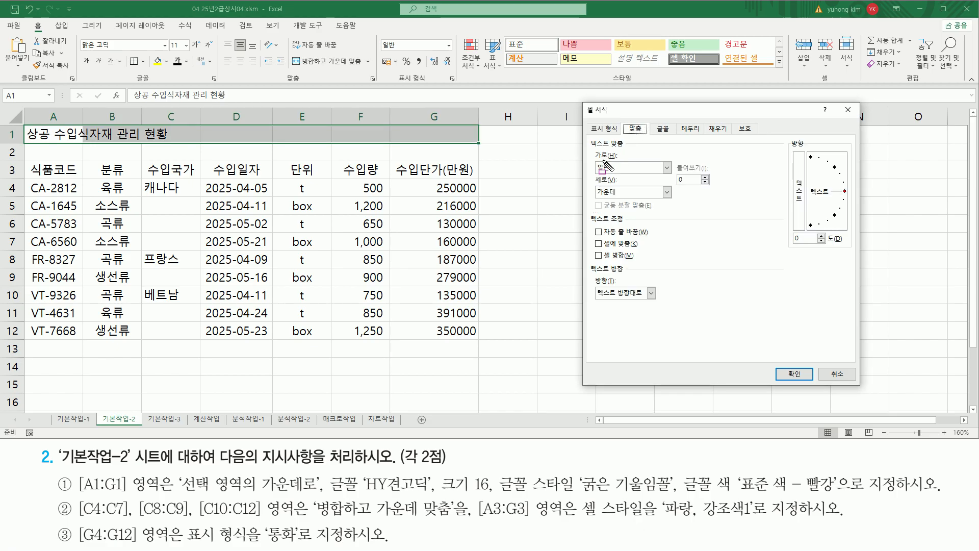
left_click_drag(587, 136, 631, 151)
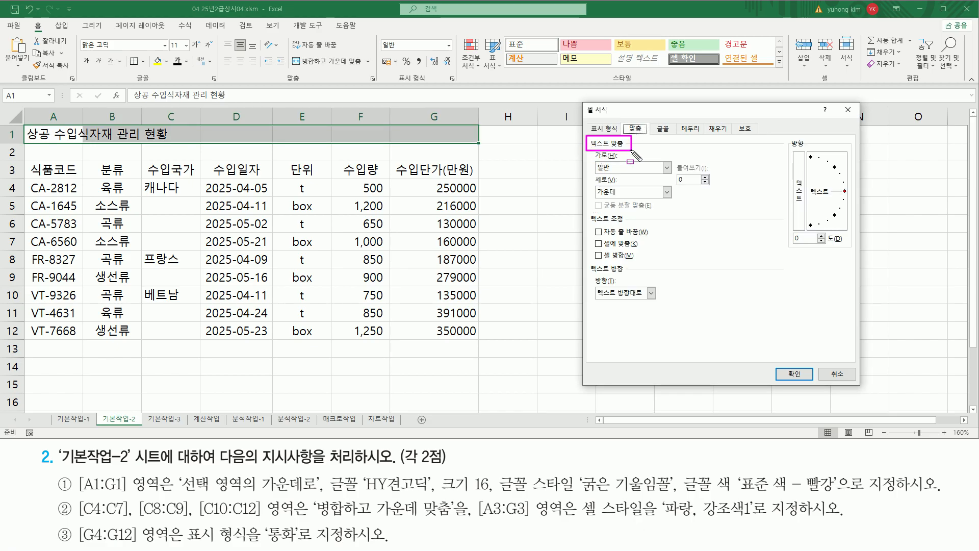
left_click_drag(596, 172, 669, 172)
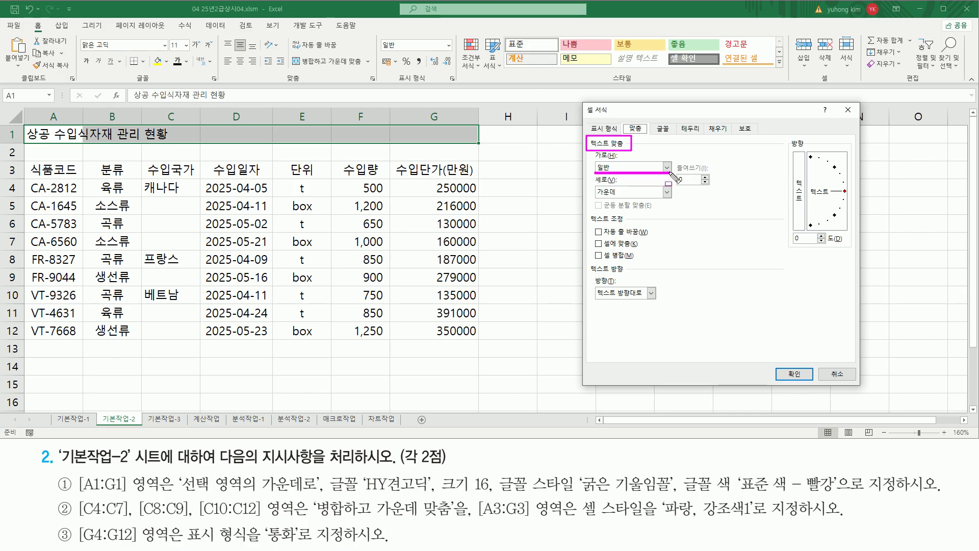
key("Escape")
left_click(667, 168)
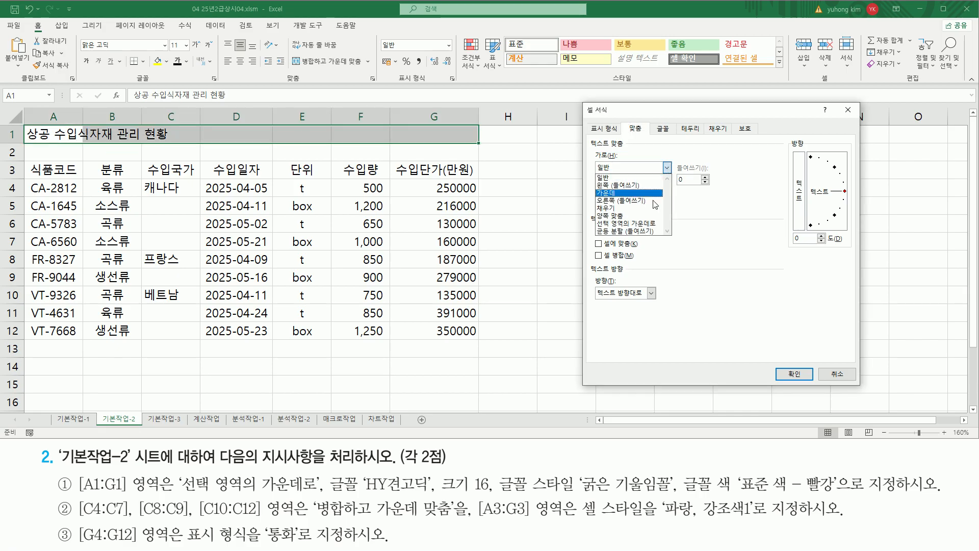
left_click(639, 224)
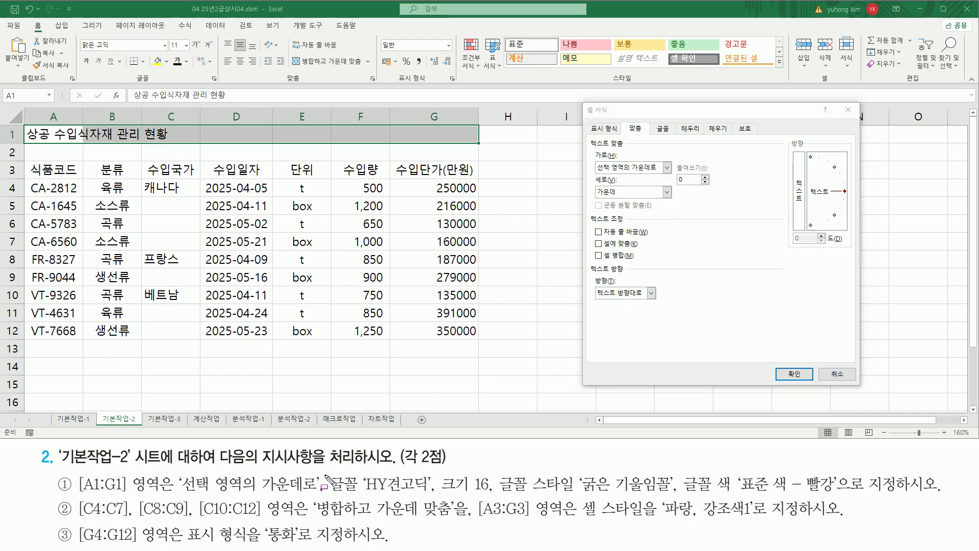
Step: Set the font of the title range A1:G1 to 'HY견고딕' with size 16
mouse_move(321, 468)
left_mouse_down()
mouse_move(321, 503)
mouse_move(852, 495)
left_mouse_up()
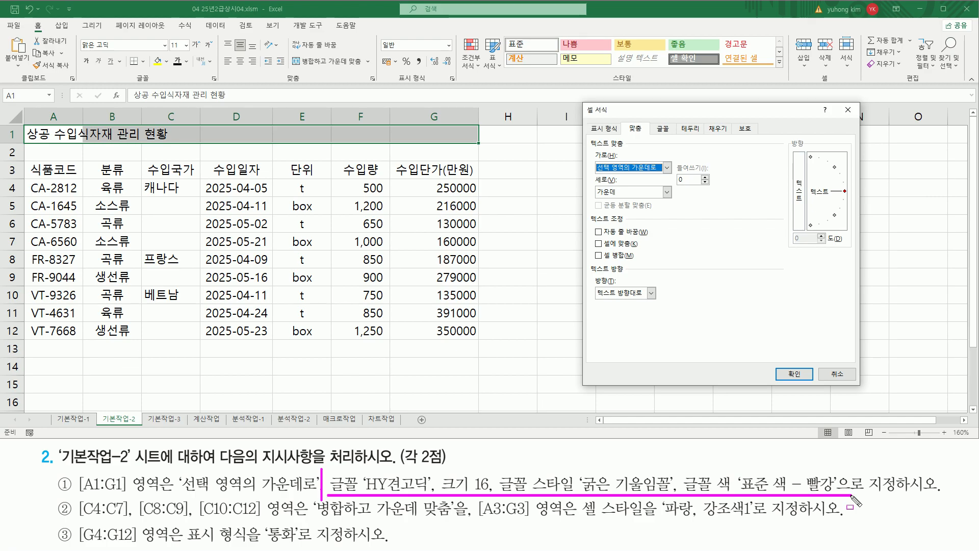
left_click_drag(652, 118, 674, 139)
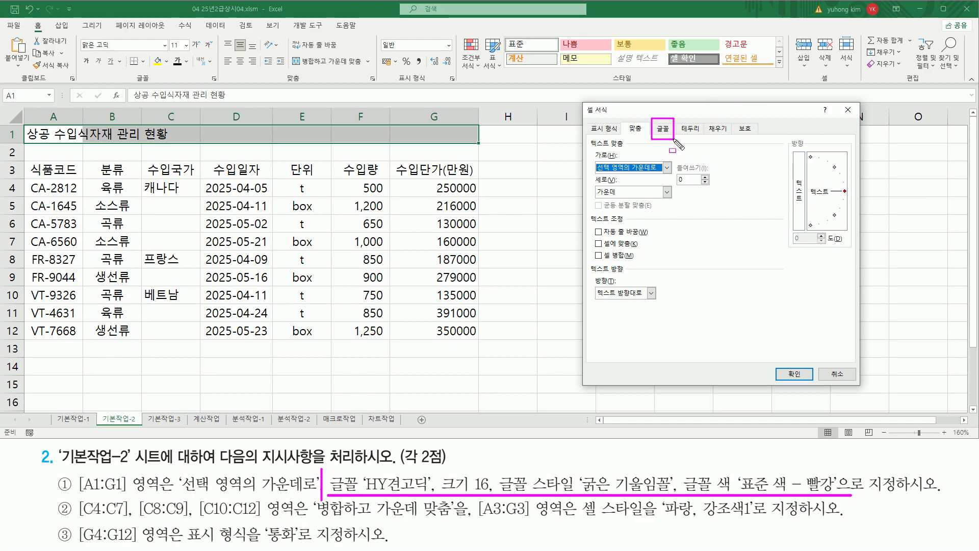
left_click(662, 128)
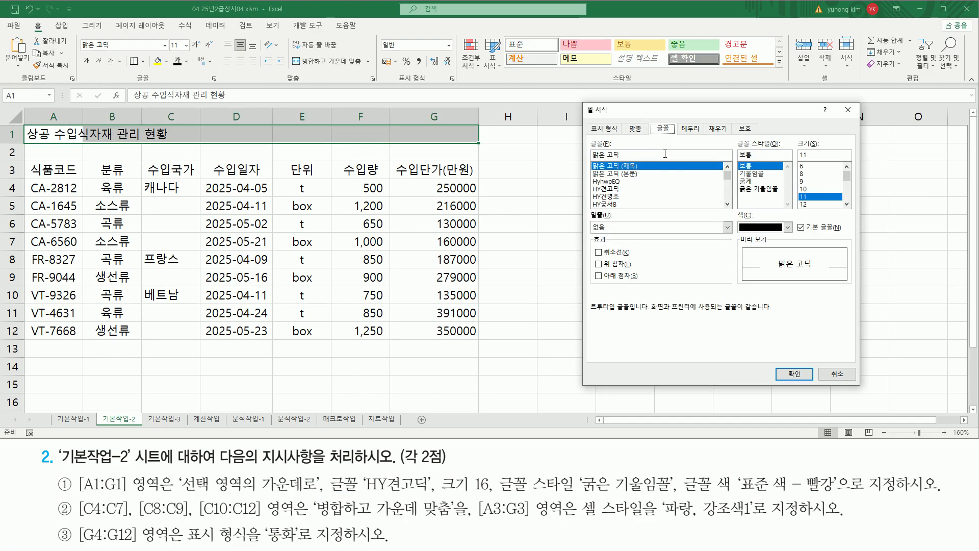
left_click_drag(365, 495, 433, 495)
mouse_move(592, 183)
left_mouse_down()
mouse_move(600, 195)
mouse_move(624, 194)
left_mouse_up()
key("Escape")
left_click(608, 189)
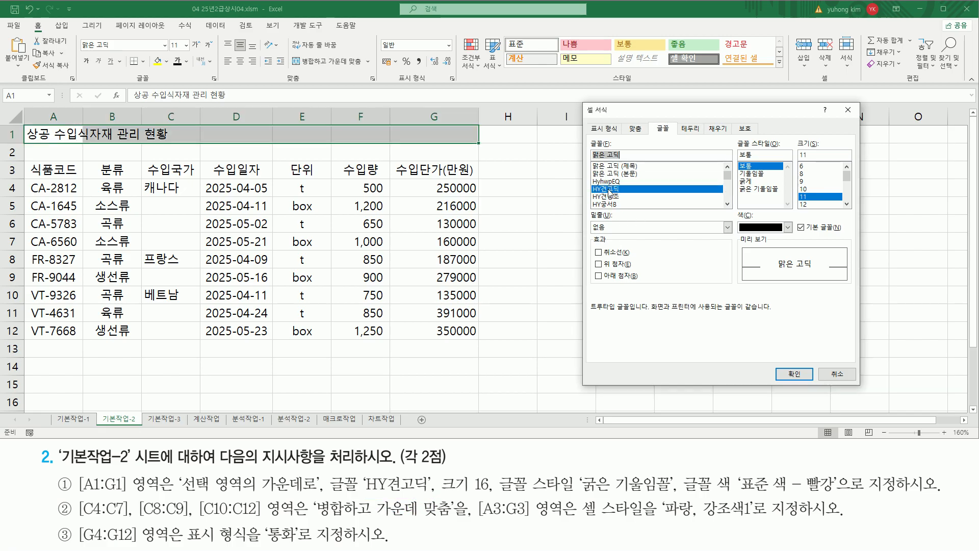
left_click_drag(442, 495, 453, 494)
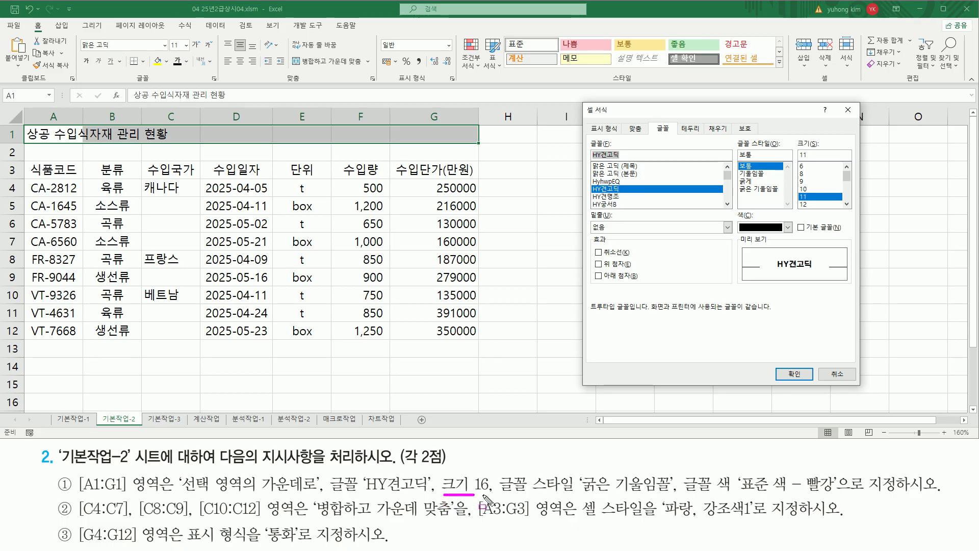
key("Escape")
left_click(848, 196)
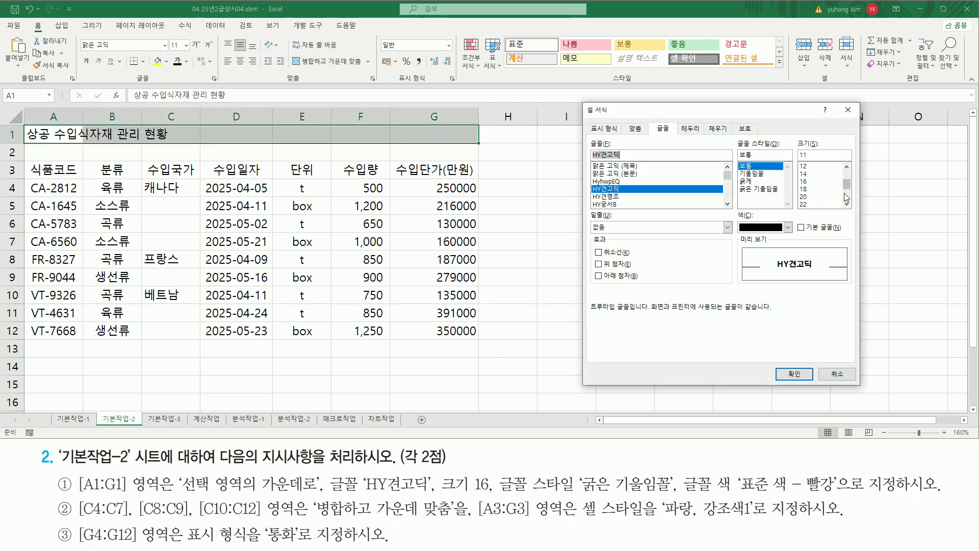
left_click(804, 181)
left_click_drag(795, 174, 819, 188)
Step: Set the title range's font style to '굵은 기울임꼴' and its font colour to standard red (표준 색 - 빨강)
left_click_drag(499, 494, 653, 493)
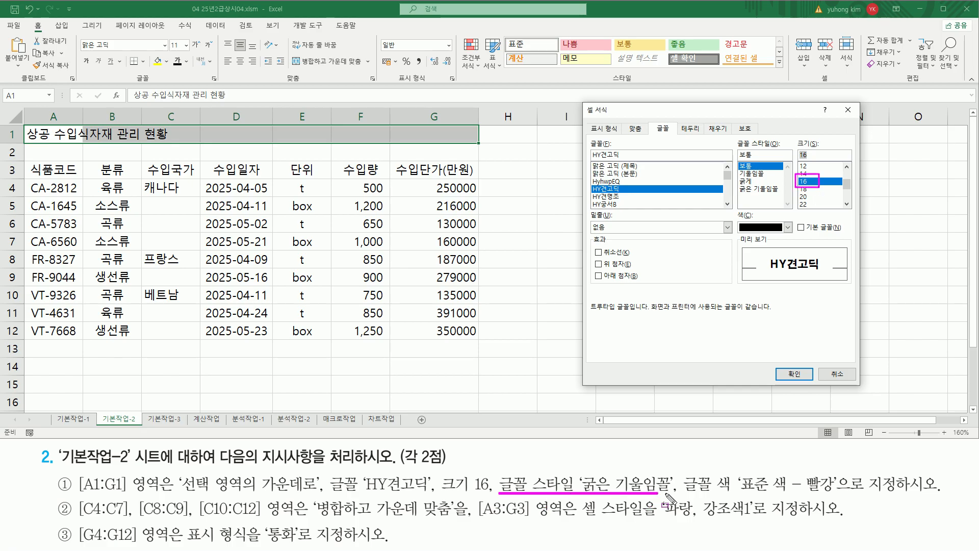
left_click_drag(576, 473, 678, 494)
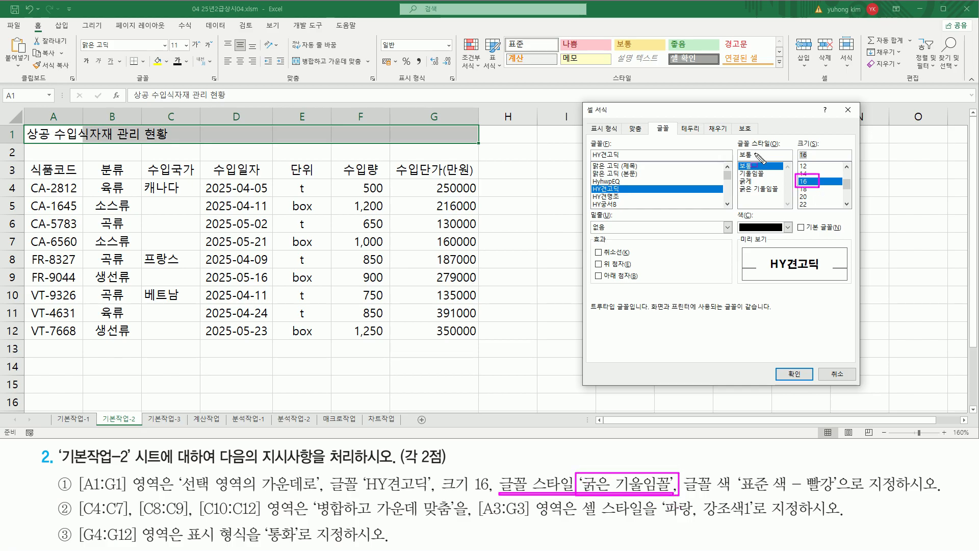
left_click_drag(736, 182, 784, 196)
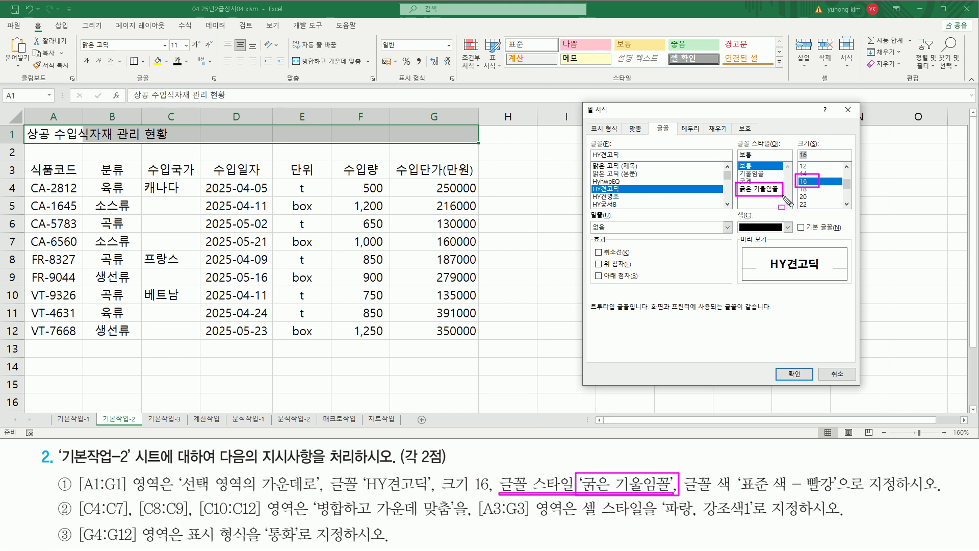
left_click(770, 189)
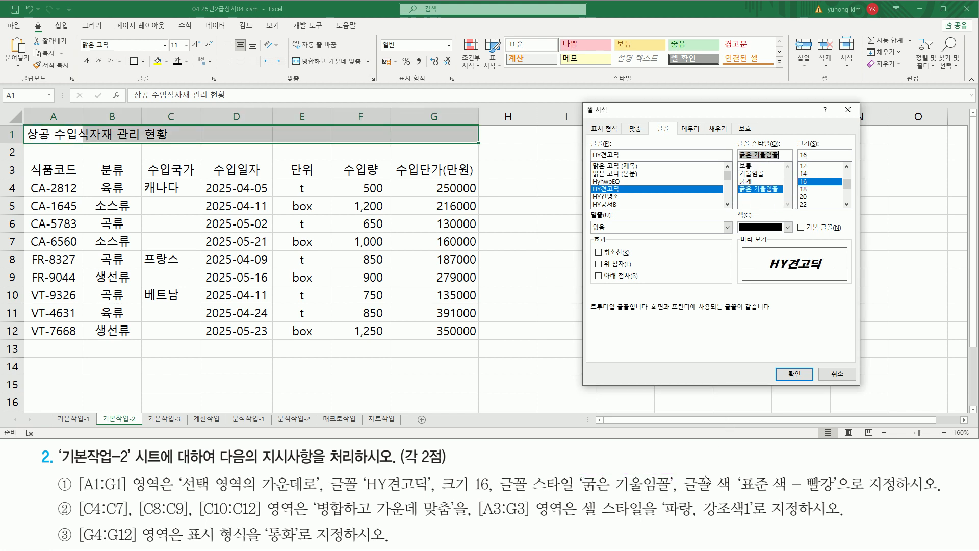
mouse_move(680, 493)
left_mouse_down()
mouse_move(837, 508)
mouse_move(736, 469)
left_mouse_up()
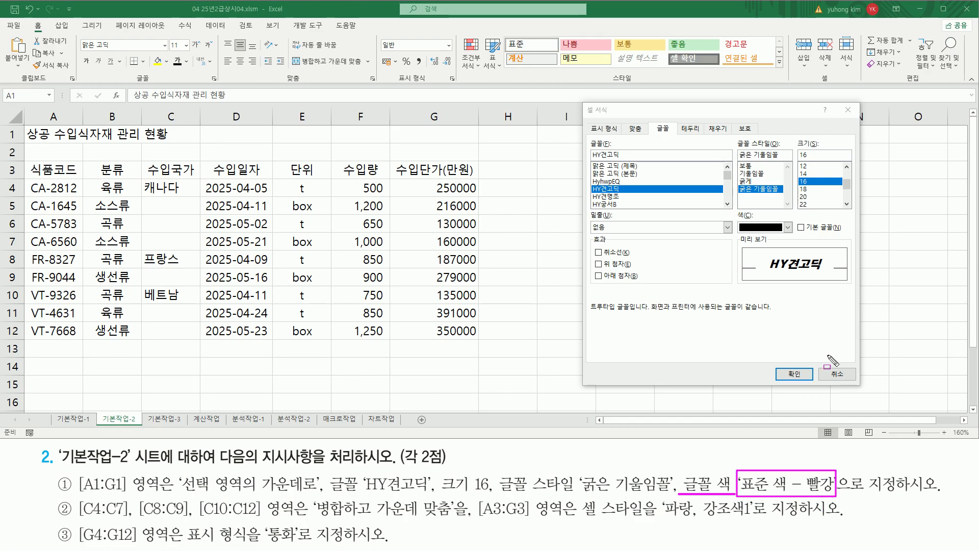
left_click(789, 228)
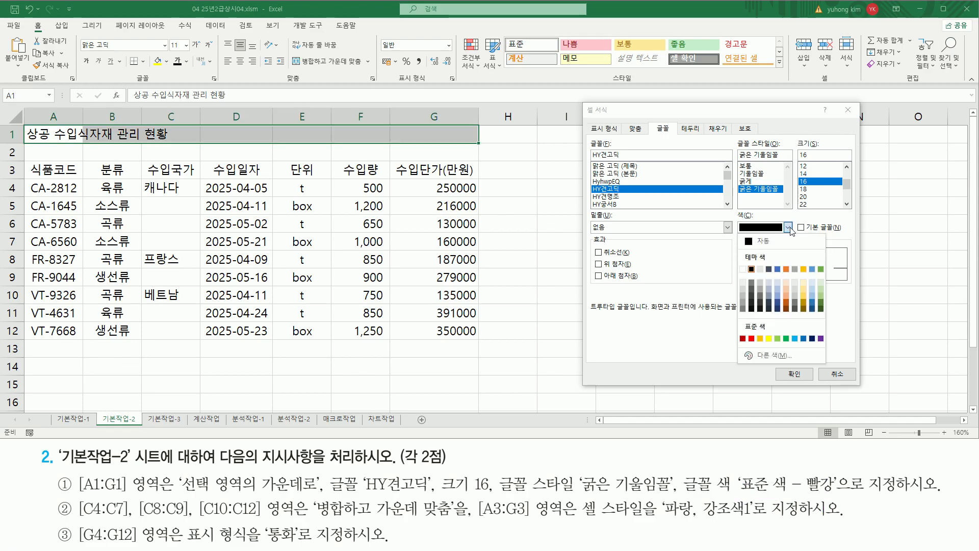
left_click(751, 339)
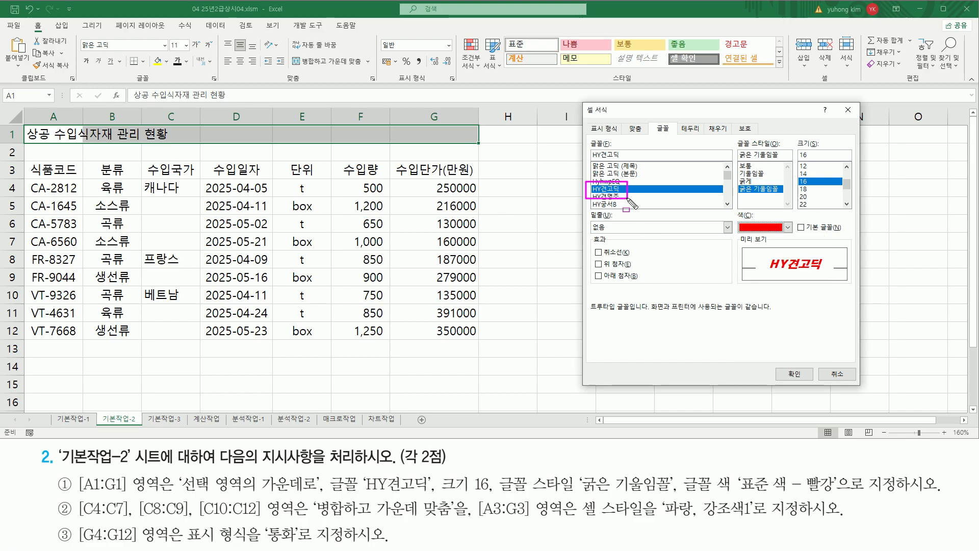
Step: Apply the chosen font and alignment settings to the title range A1:G1 and close the cell format dialog
left_click_drag(781, 196, 824, 189)
mouse_move(736, 216)
left_mouse_down()
mouse_move(795, 237)
mouse_move(799, 217)
left_mouse_up()
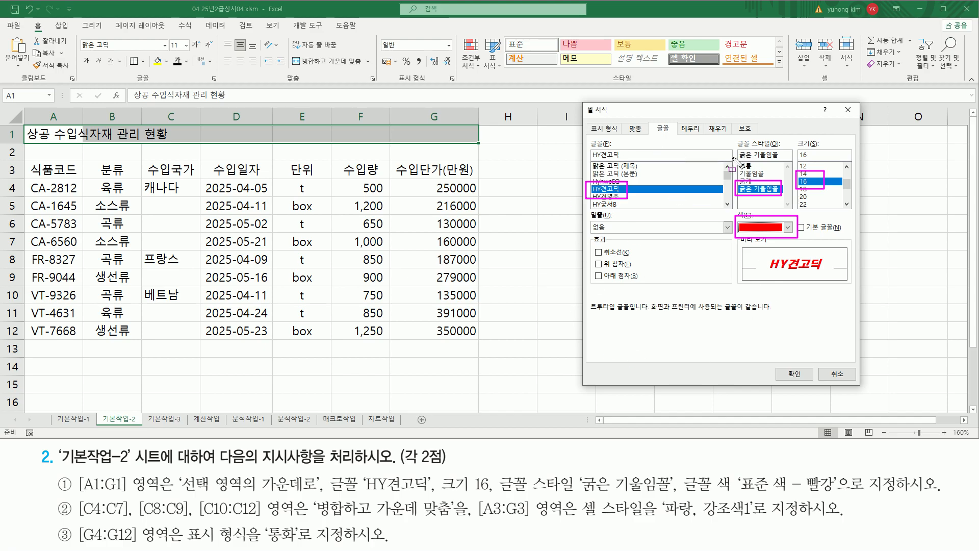
mouse_move(778, 366)
left_mouse_down()
mouse_move(778, 383)
mouse_move(814, 384)
left_mouse_up()
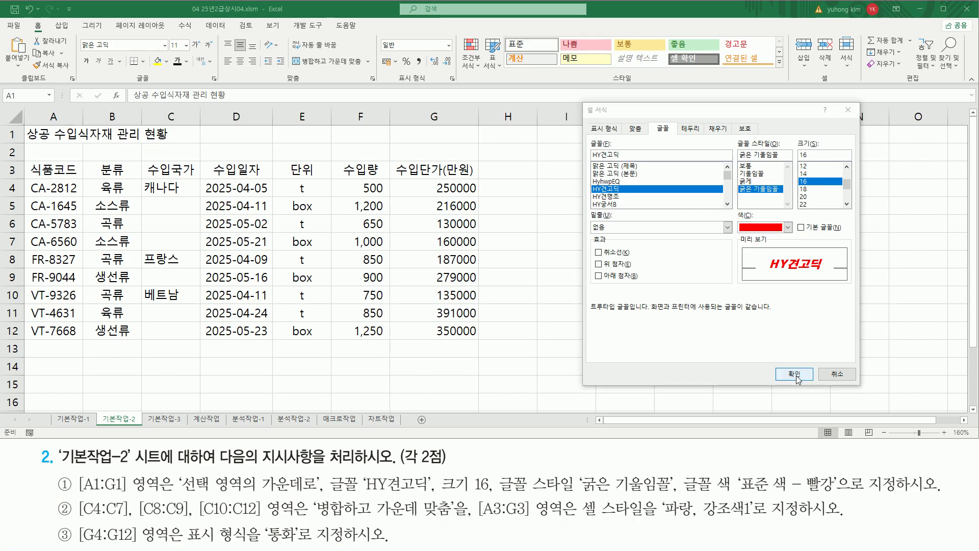
left_click(795, 373)
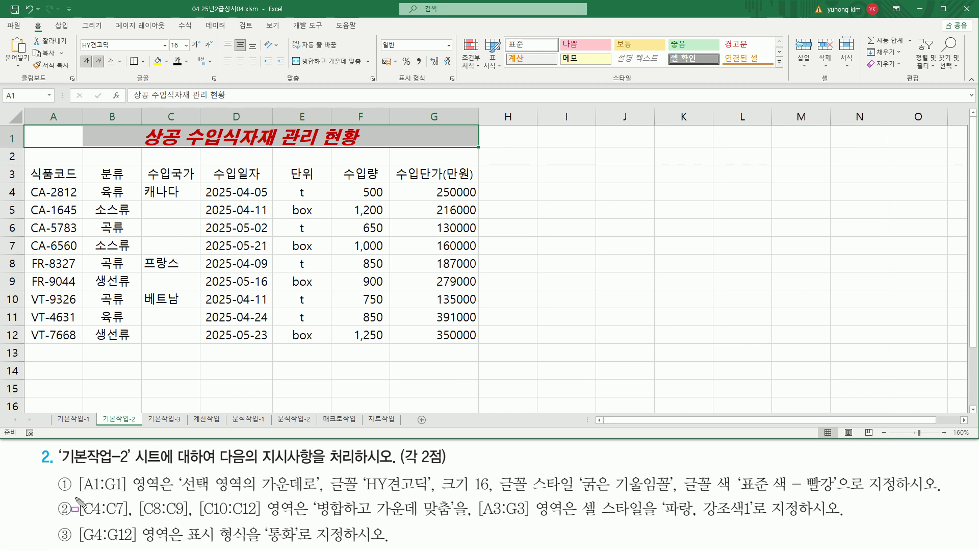
left_click_drag(76, 497, 130, 520)
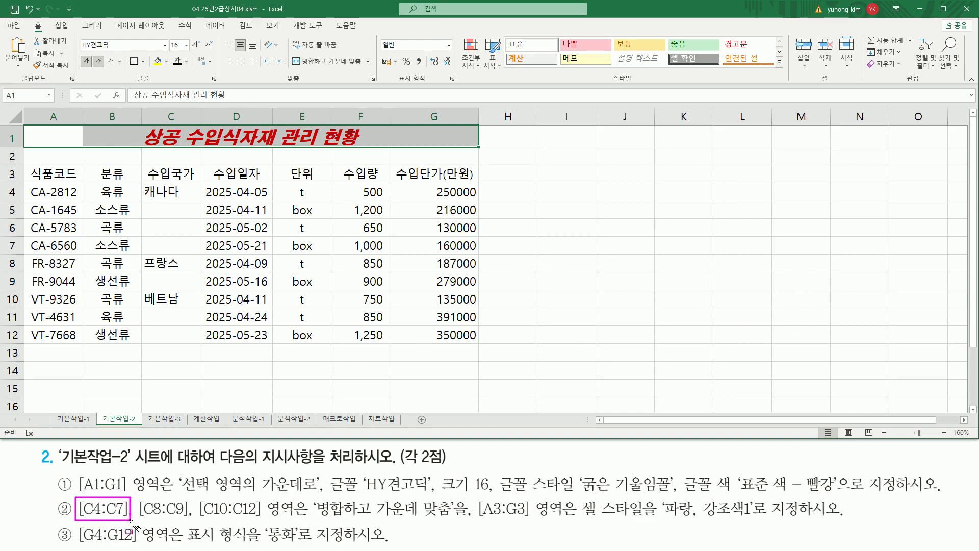
mouse_move(143, 185)
left_mouse_down()
mouse_move(156, 225)
mouse_move(199, 252)
left_mouse_up()
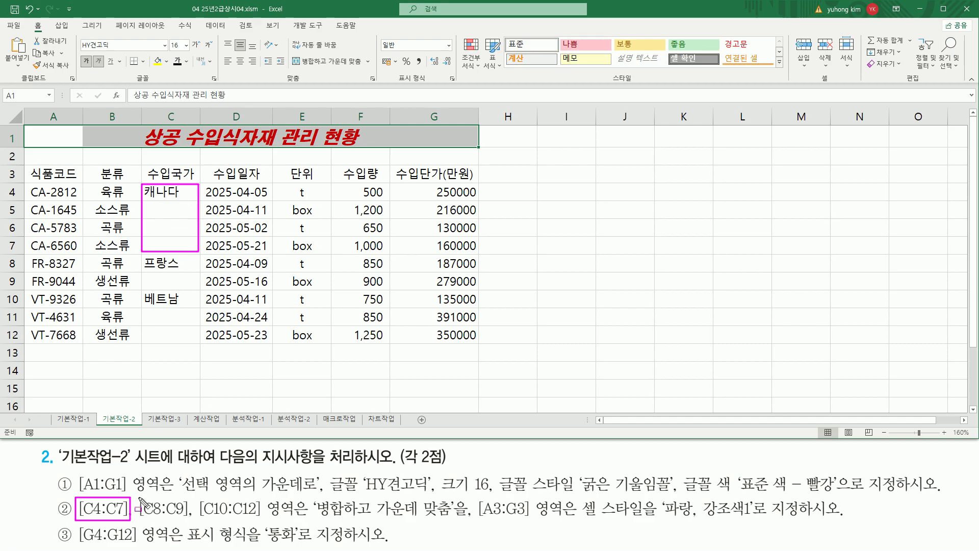
mouse_move(136, 497)
left_mouse_down()
mouse_move(153, 519)
mouse_move(191, 521)
left_mouse_up()
mouse_move(145, 258)
left_mouse_down()
mouse_move(161, 283)
mouse_move(201, 290)
left_mouse_up()
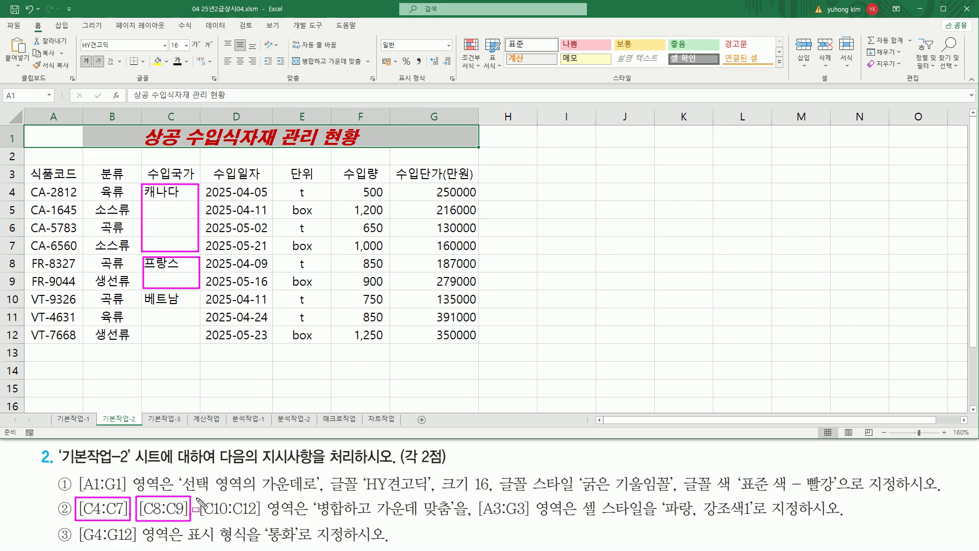
left_click_drag(197, 498, 265, 521)
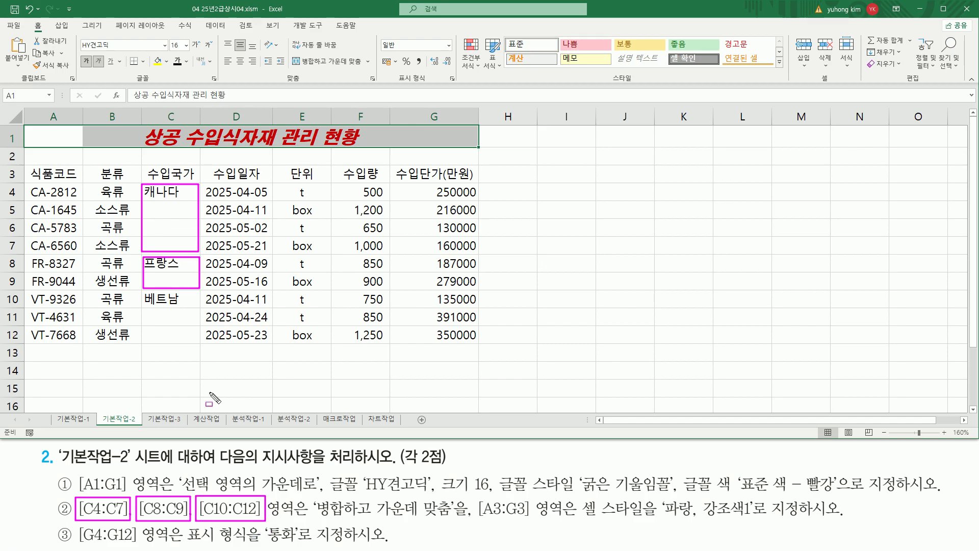
left_click_drag(144, 292, 198, 342)
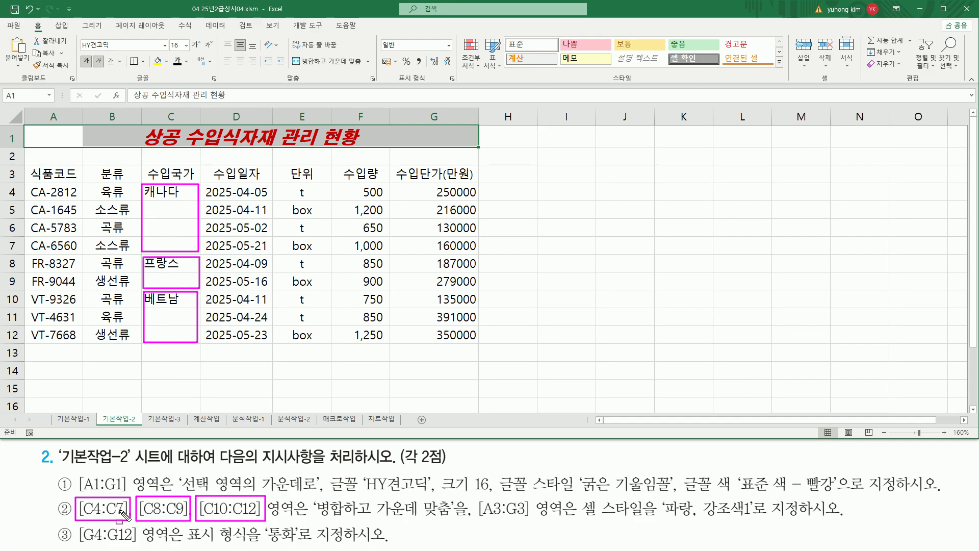
left_click_drag(309, 518, 451, 519)
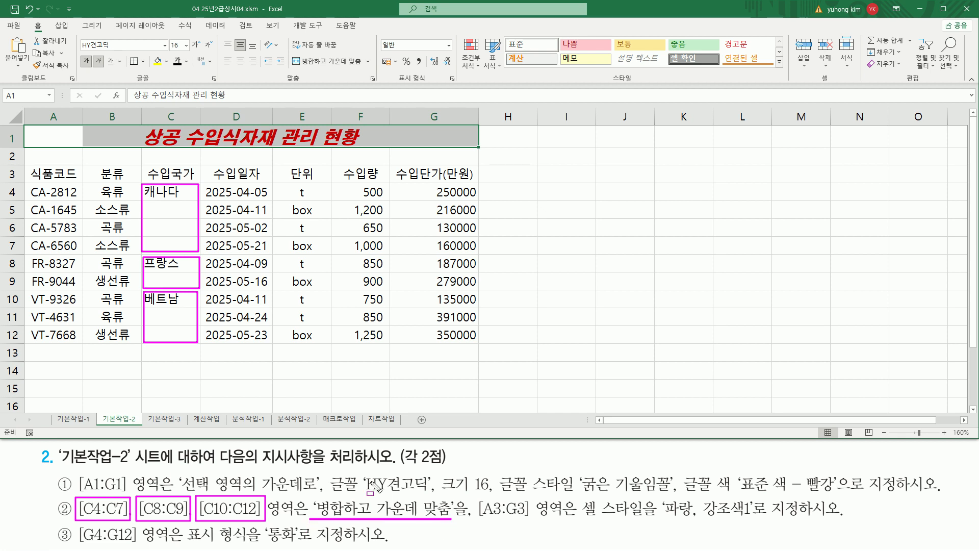
left_click_drag(288, 52, 370, 68)
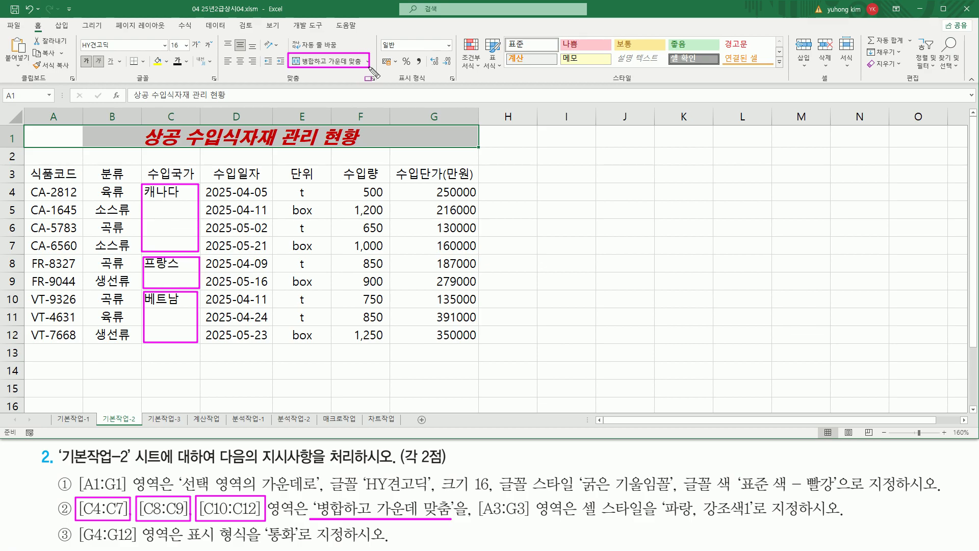
left_click_drag(463, 494, 462, 502)
key("Escape")
Step: Apply '병합하고 가운데 맞춤' to the country ranges C4:C7, C8:C9 and C10:C12 together
left_click_drag(173, 192, 207, 246)
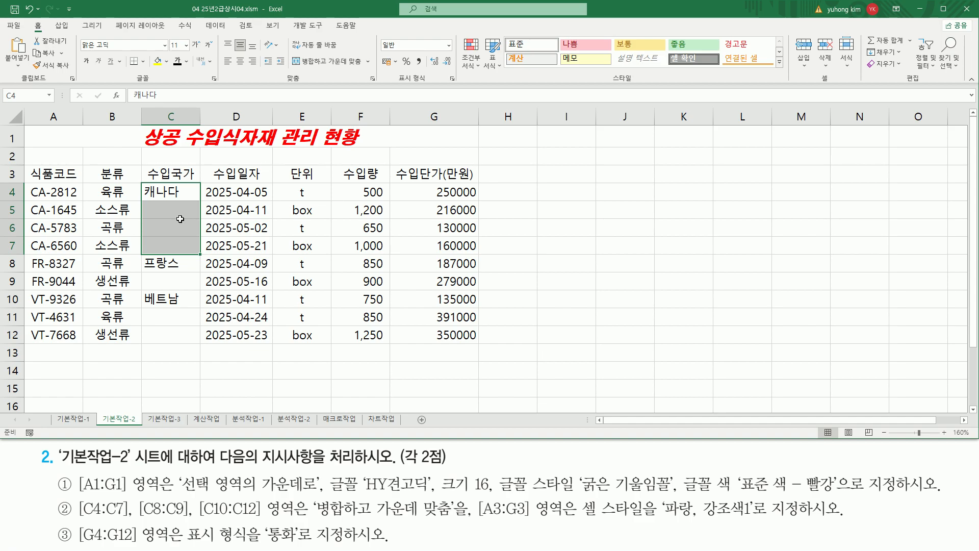
left_click_drag(176, 264, 174, 339, "ctrl")
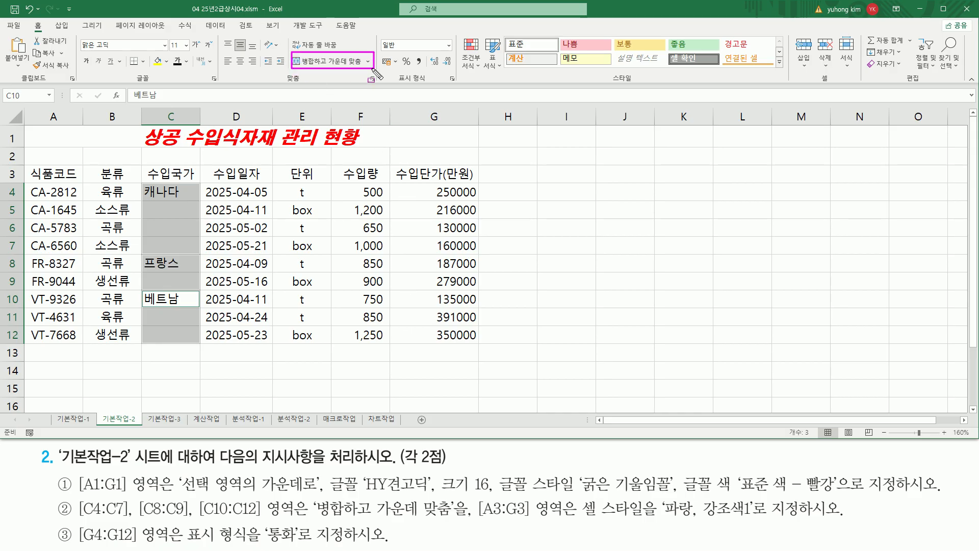
left_click(350, 65)
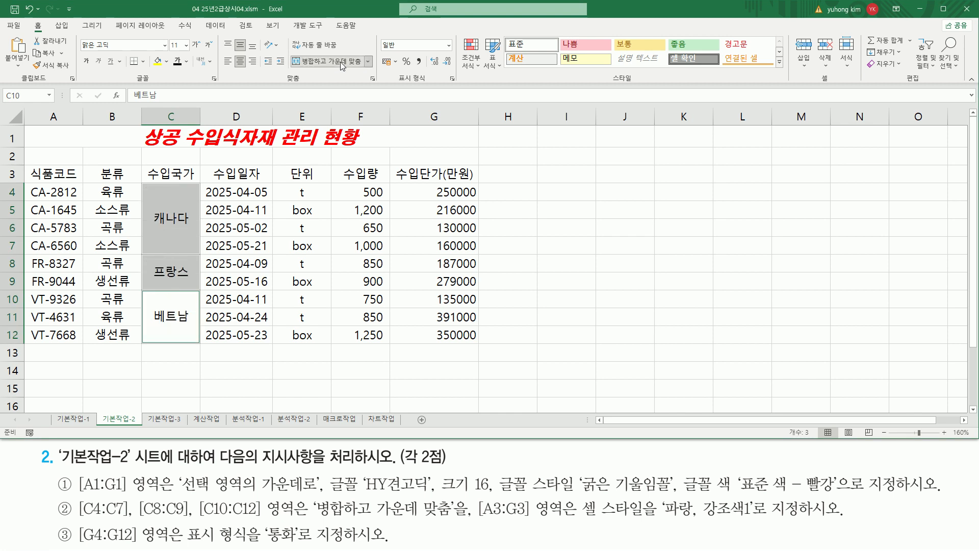
Step: Examine the merged country cells C4:C7, C8:C9 and C10:C12 one by one
left_click(176, 235)
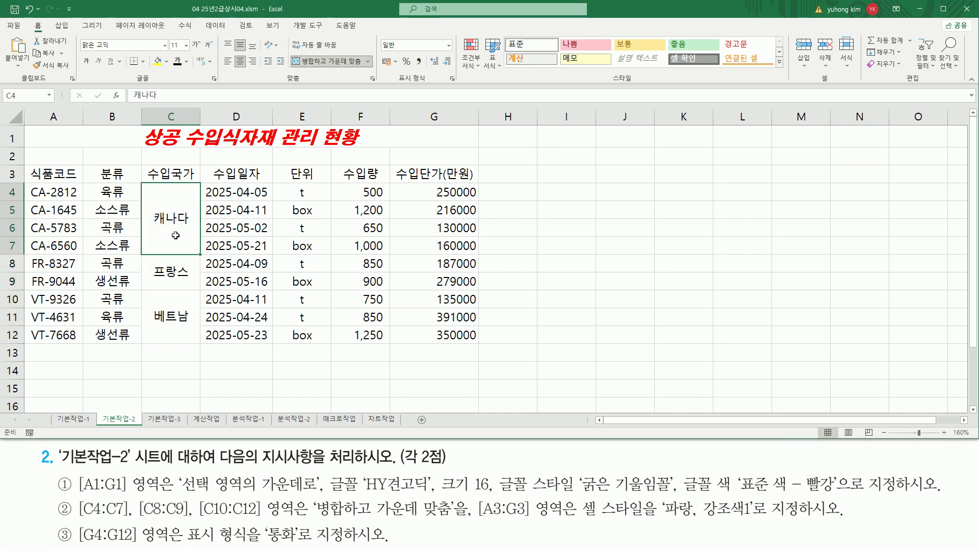
left_click(175, 278)
left_click(170, 325)
left_click(182, 228)
left_click(176, 274)
left_click(171, 312)
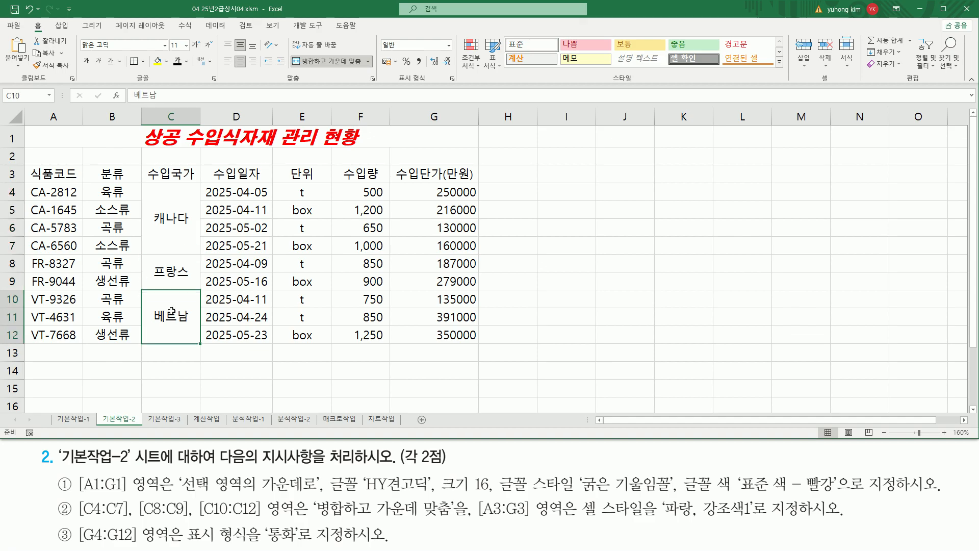
left_click(183, 236)
left_click(175, 268)
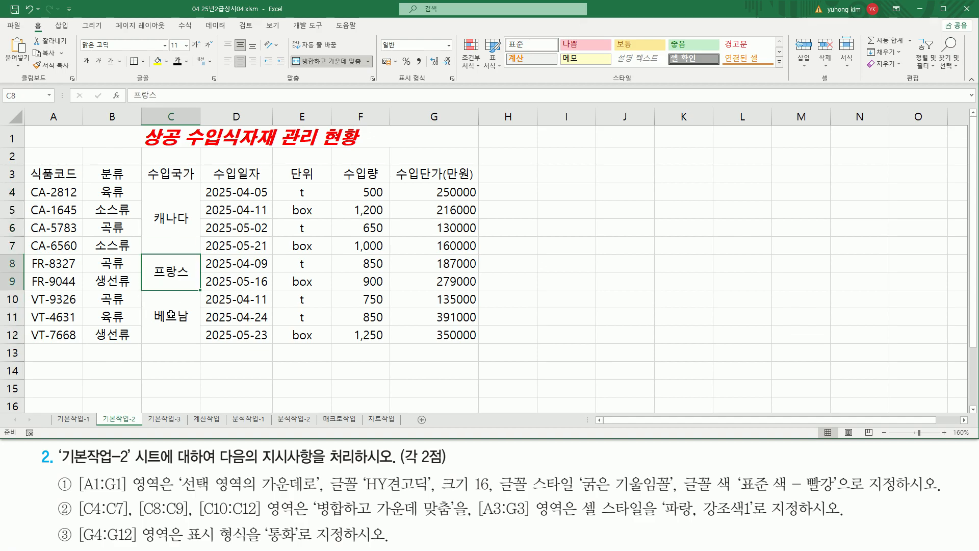
left_click(171, 314)
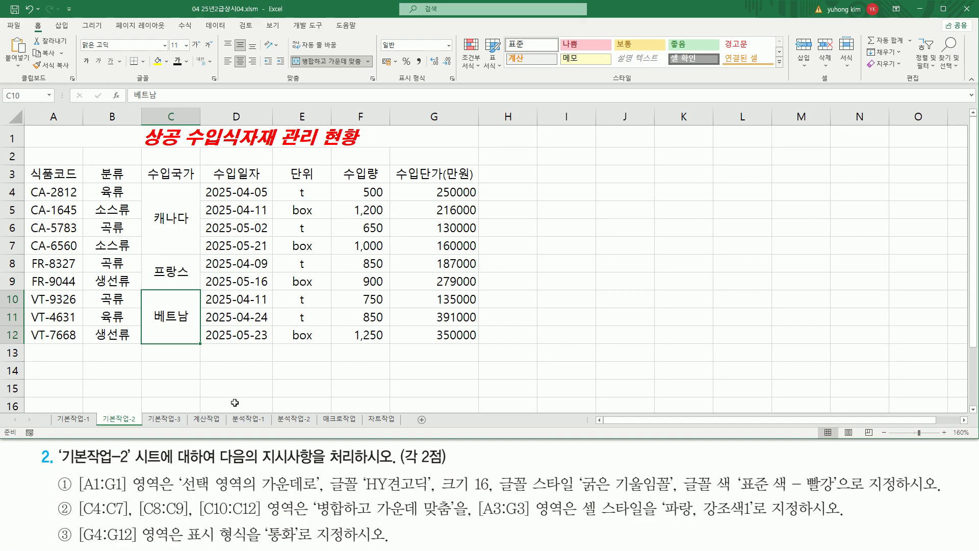
mouse_move(466, 494)
left_mouse_down()
mouse_move(466, 527)
mouse_move(574, 520)
left_mouse_up()
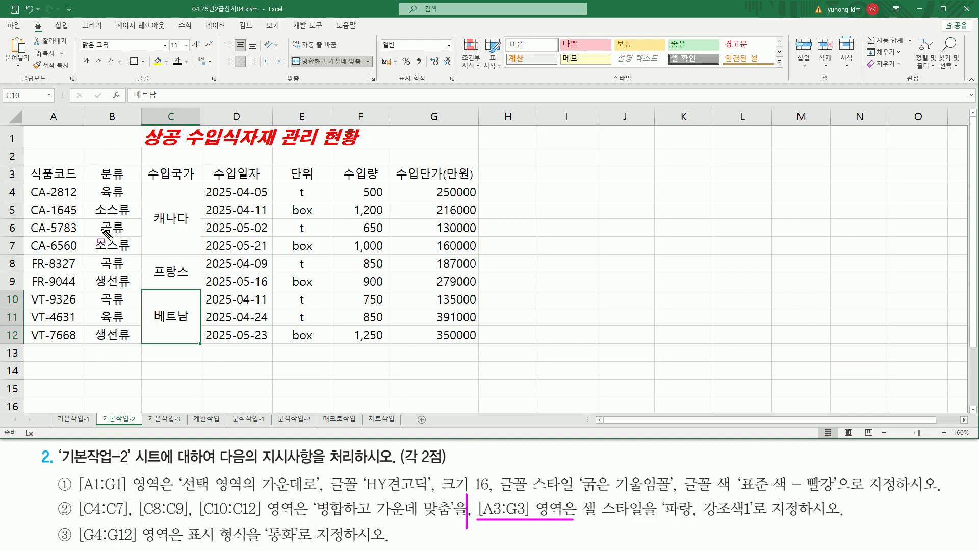
mouse_move(26, 164)
left_mouse_down()
mouse_move(255, 183)
mouse_move(484, 185)
mouse_move(477, 182)
left_mouse_up()
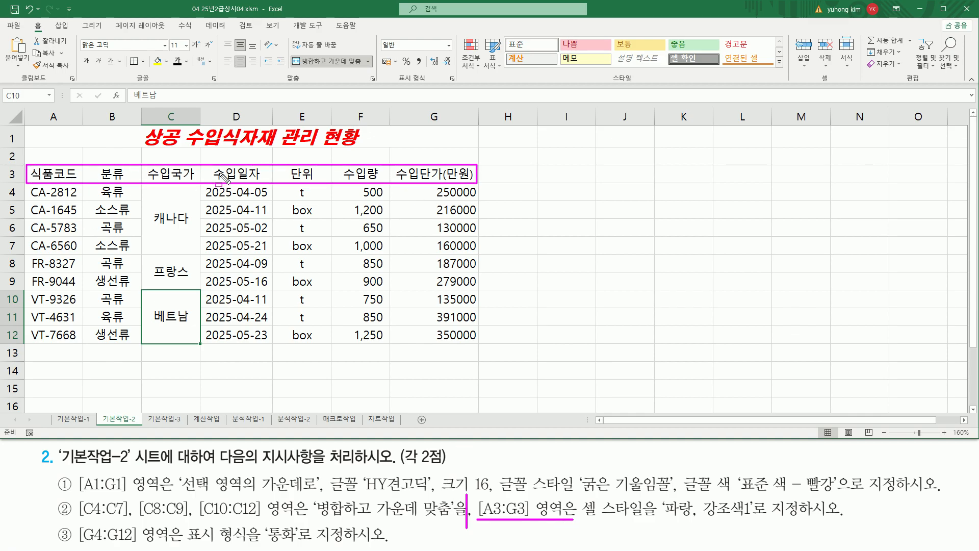
mouse_move(580, 496)
left_mouse_down()
mouse_move(597, 524)
mouse_move(754, 520)
left_mouse_up()
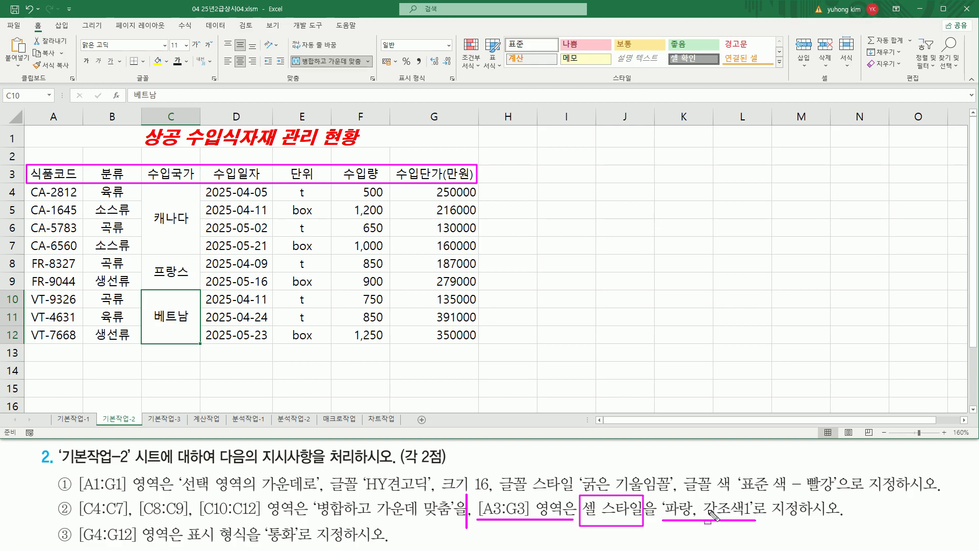
left_click_drag(503, 38, 785, 72)
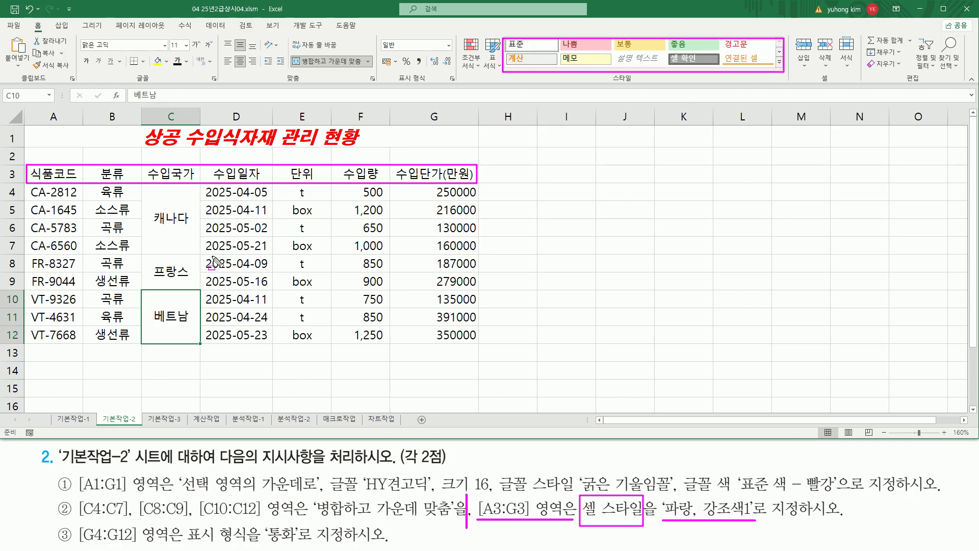
key("Escape")
Step: Apply the cell style '파랑, 강조색1' to the header range A3:G3
left_click_drag(57, 176, 436, 175)
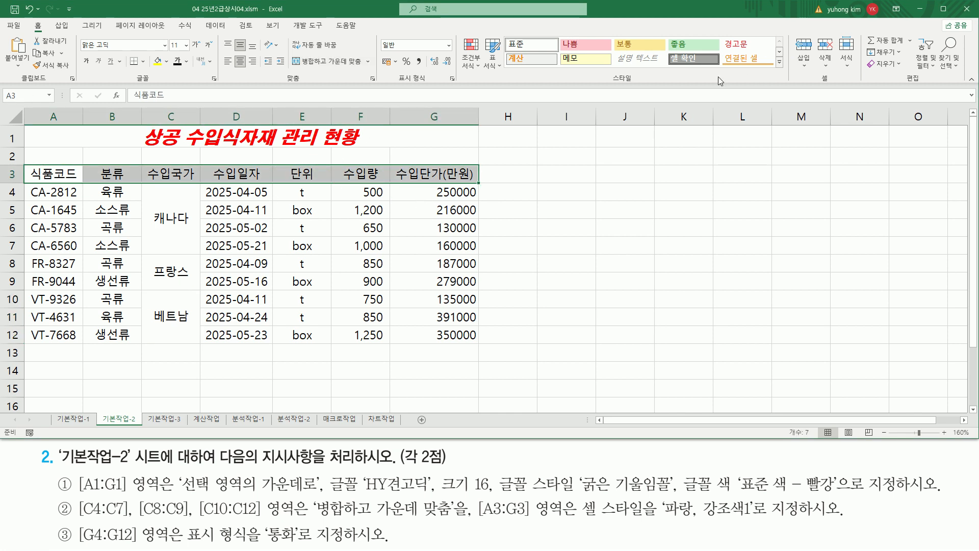
key("ctrl+2")
left_click_drag(505, 37, 786, 71)
key("Escape")
left_click(779, 63)
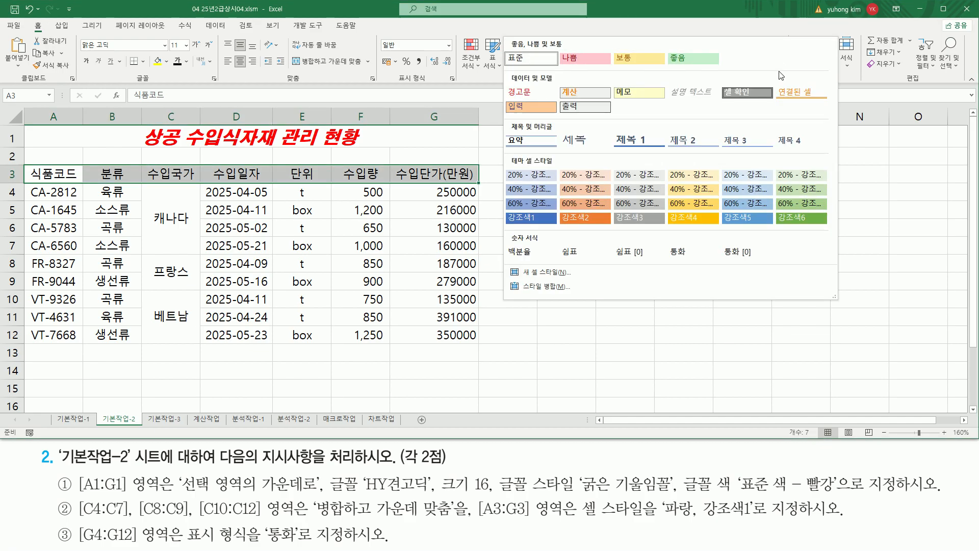
left_click(521, 218)
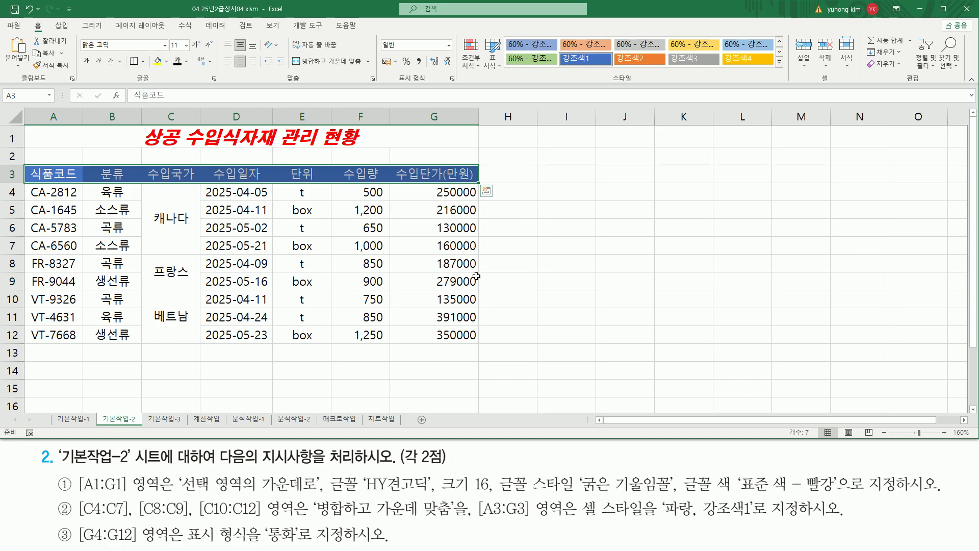
left_click_drag(59, 509, 846, 511)
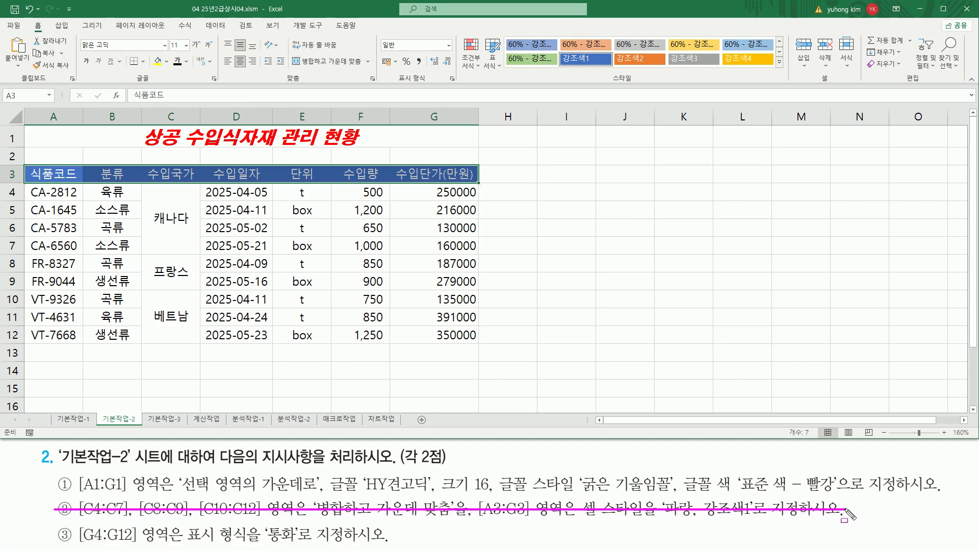
key("Escape")
mouse_move(78, 524)
left_mouse_down()
mouse_move(97, 546)
mouse_move(141, 546)
left_mouse_up()
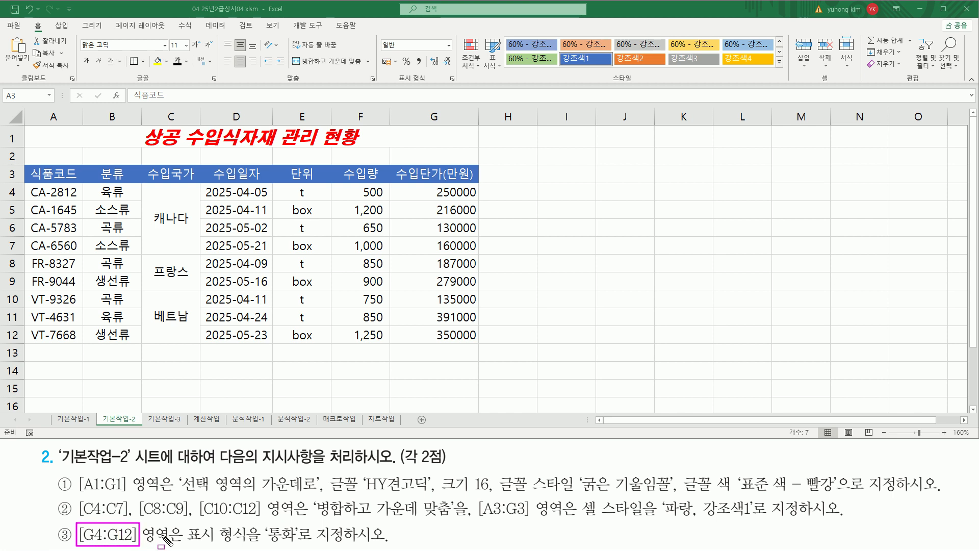
mouse_move(399, 185)
left_mouse_down()
mouse_move(408, 256)
mouse_move(479, 345)
left_mouse_up()
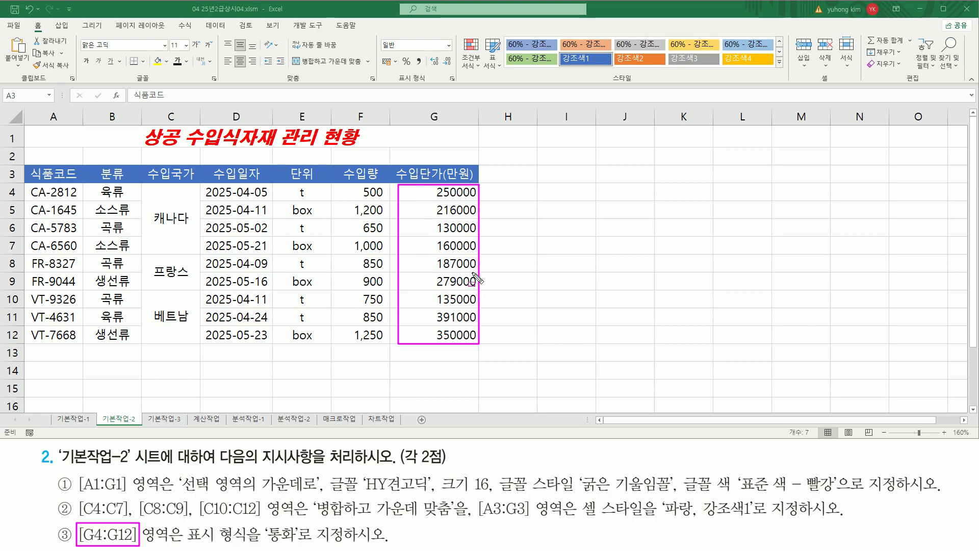
left_click_drag(182, 543, 294, 546)
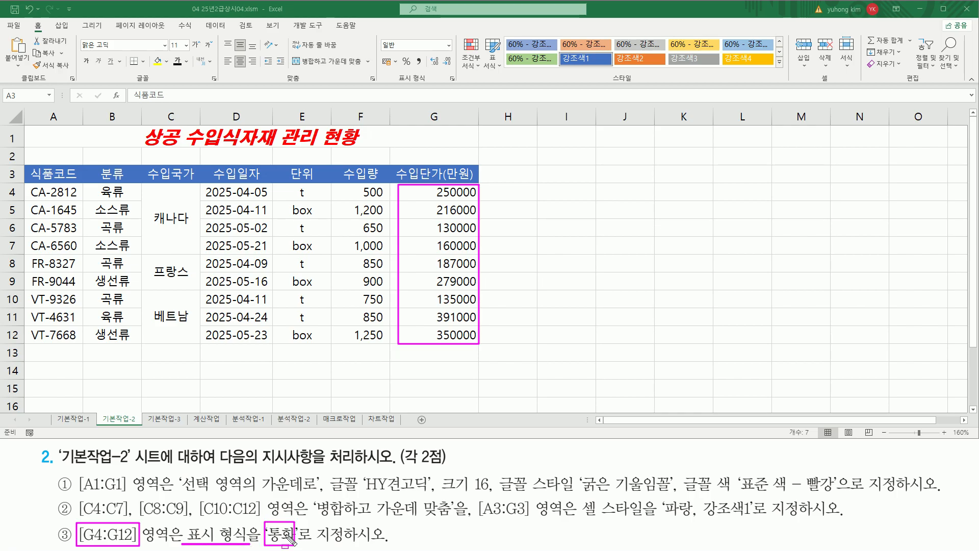
key("Escape")
Step: Set the number format of the unit price range G4:G12 to '통화'
left_click_drag(435, 193, 434, 337)
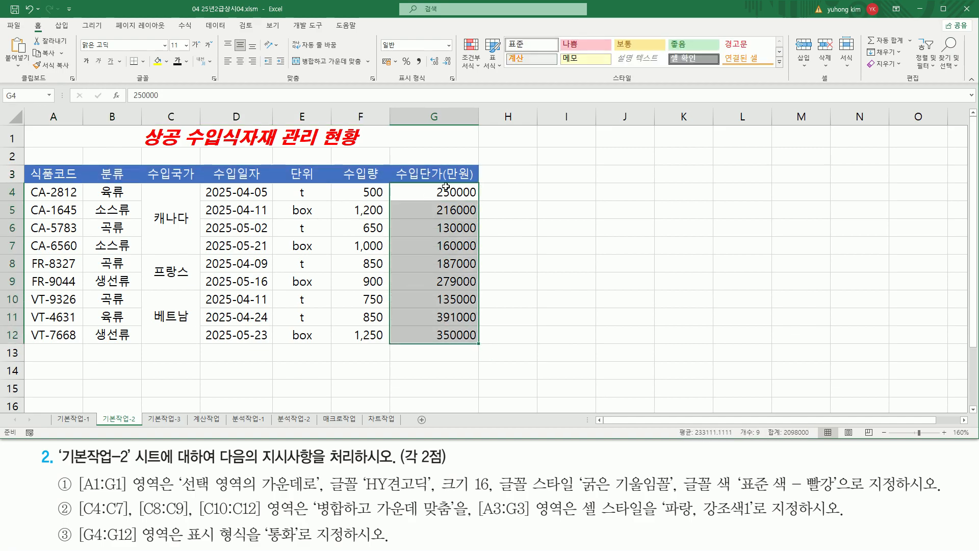
key("ctrl+2")
left_click_drag(390, 81, 432, 83)
mouse_move(379, 35)
left_mouse_down()
mouse_move(395, 48)
mouse_move(449, 51)
left_mouse_up()
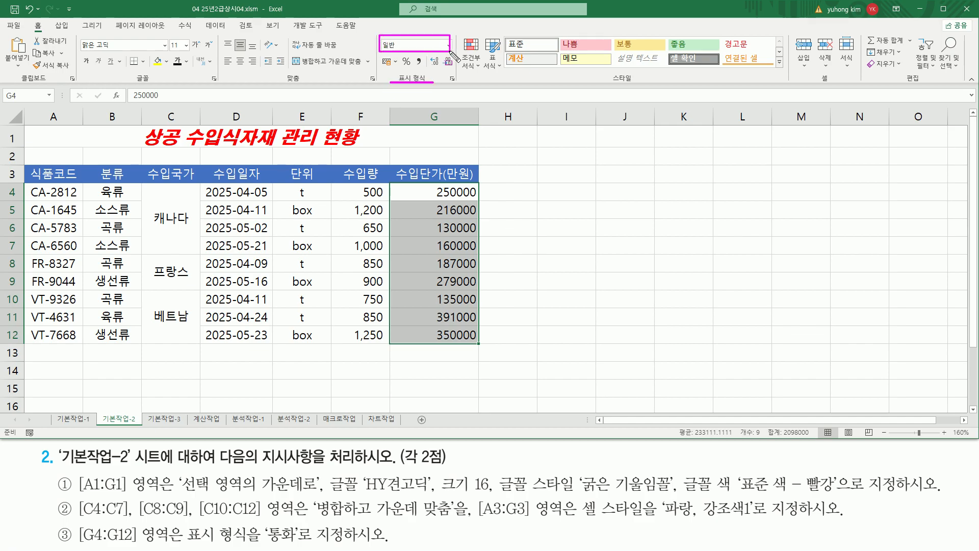
key("Escape")
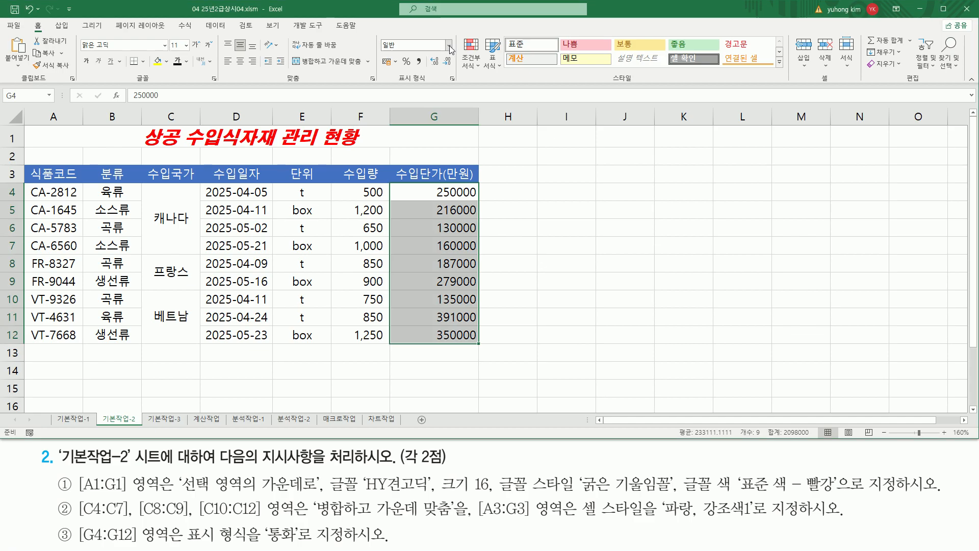
left_click(449, 46)
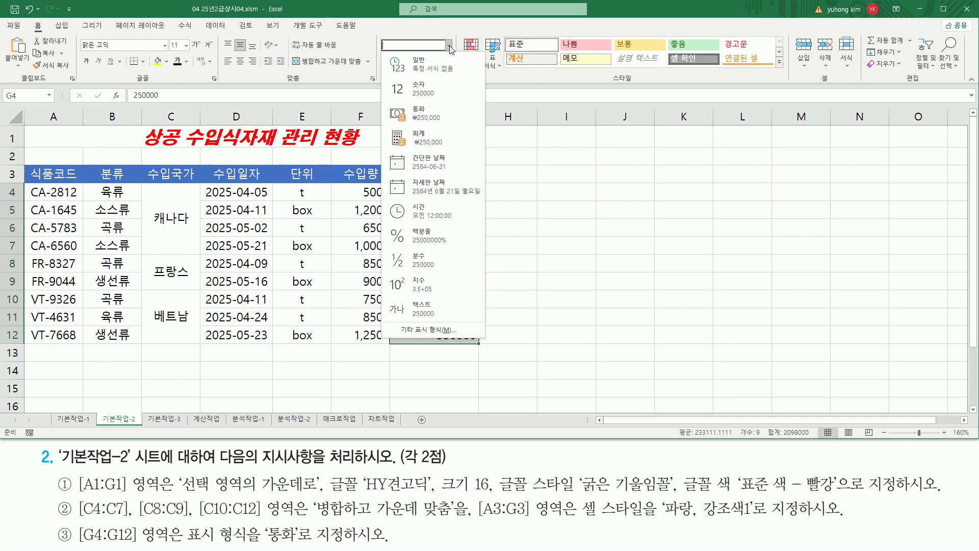
left_click(437, 118)
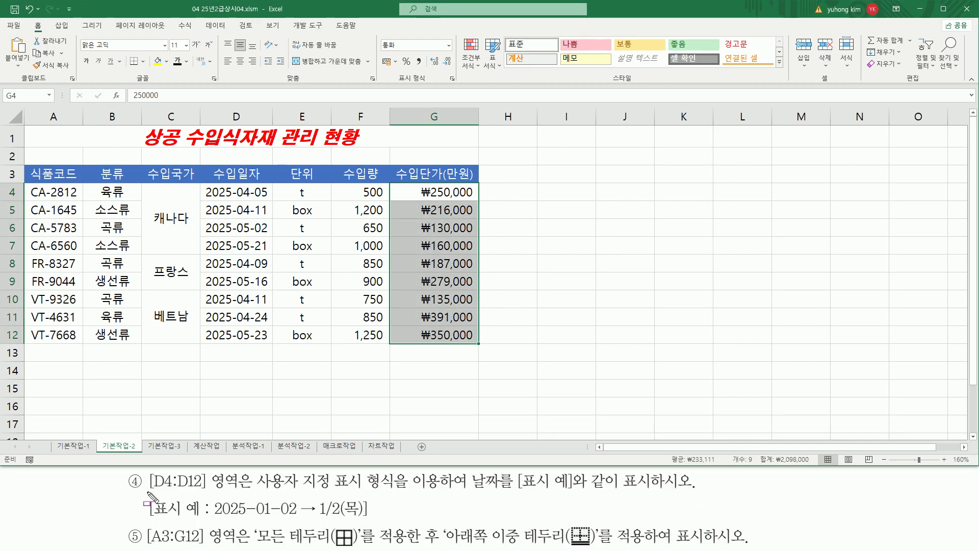
mouse_move(148, 493)
left_mouse_down()
mouse_move(218, 504)
mouse_move(220, 472)
mouse_move(249, 473)
left_mouse_up()
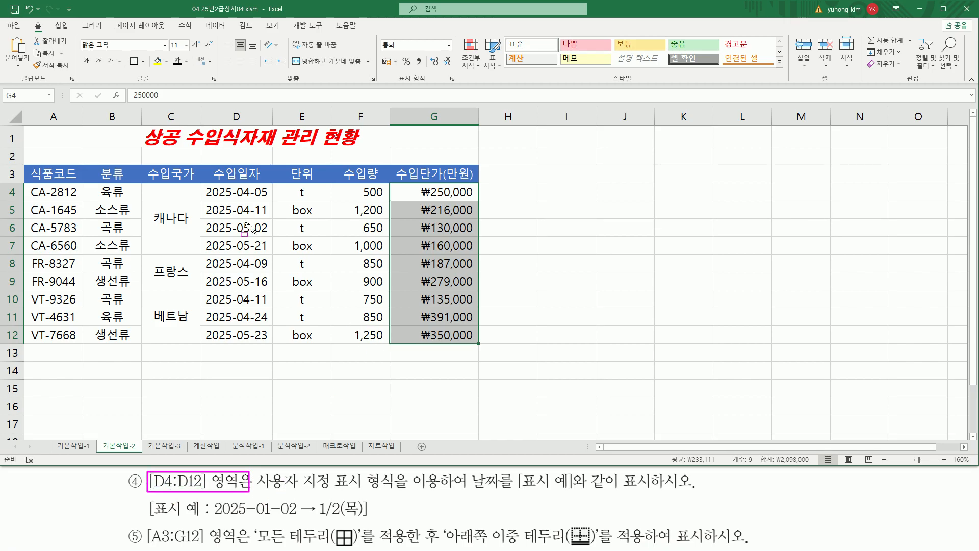
mouse_move(200, 185)
left_mouse_down()
mouse_move(275, 352)
mouse_move(267, 354)
mouse_move(271, 346)
left_mouse_up()
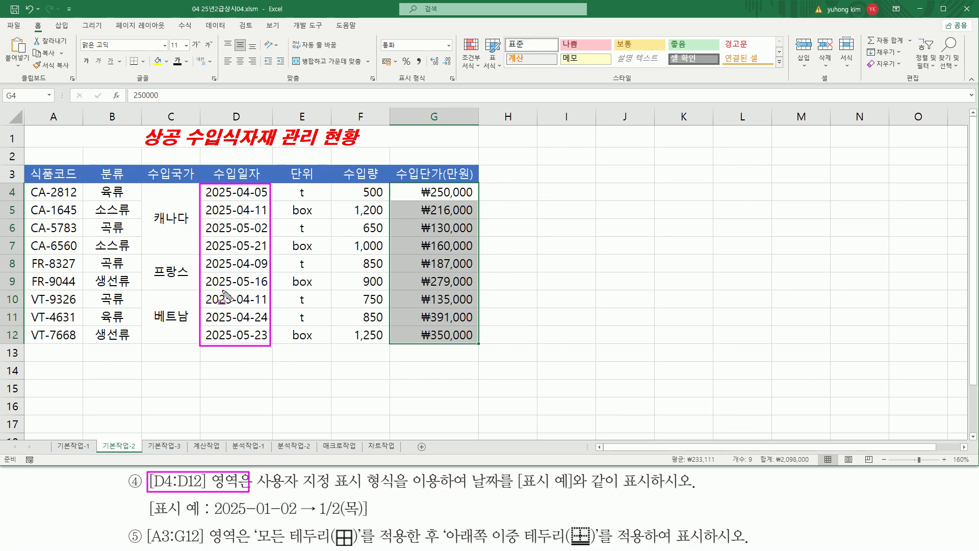
left_click_drag(258, 490, 394, 491)
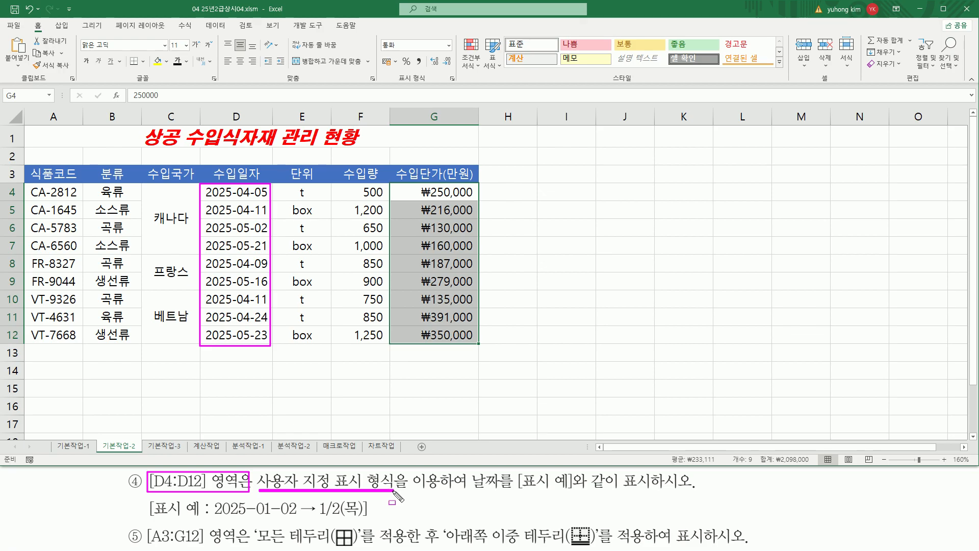
left_click_drag(473, 491, 651, 491)
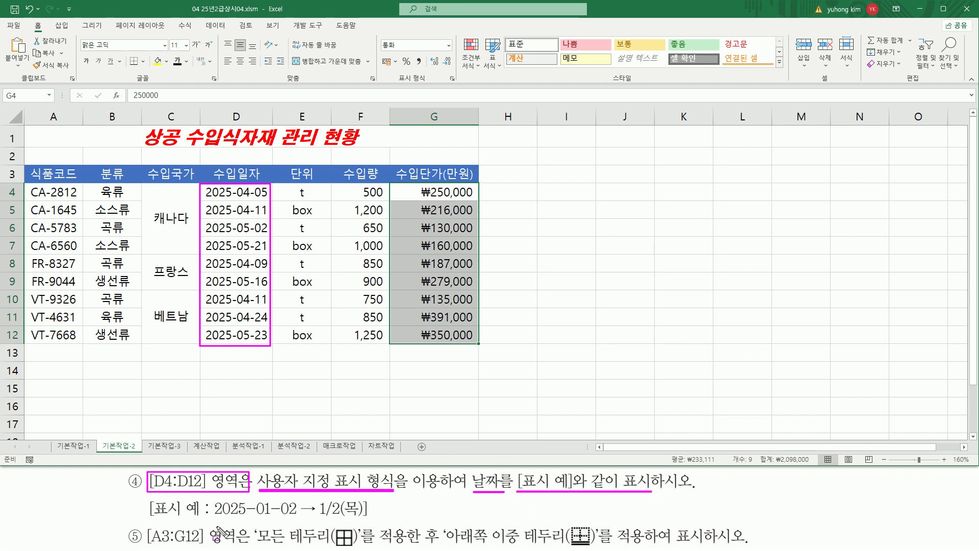
left_click_drag(210, 518, 300, 518)
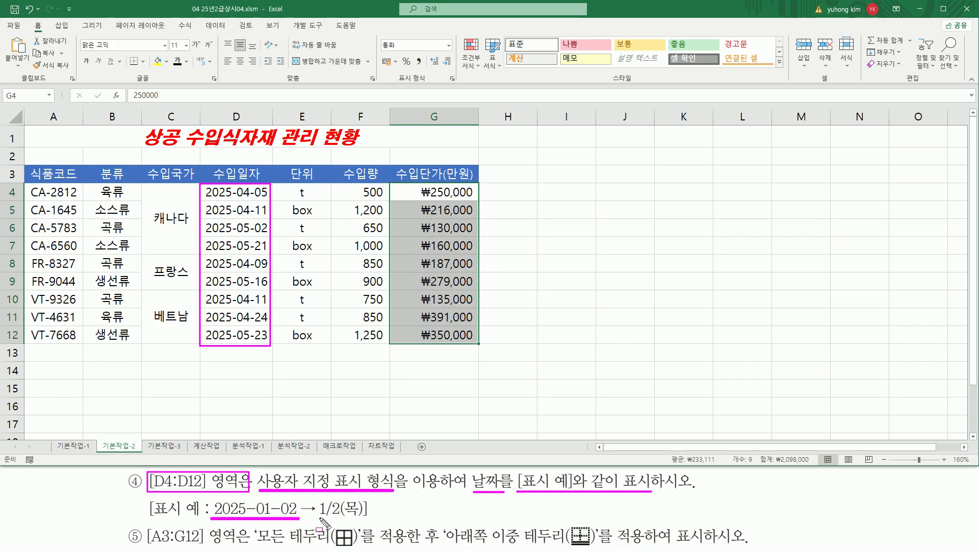
left_click_drag(316, 517, 340, 518)
left_click_drag(339, 497, 364, 518)
key("Escape")
Step: Enter the month/day format code m/d as a note in cell I4
left_click(575, 198)
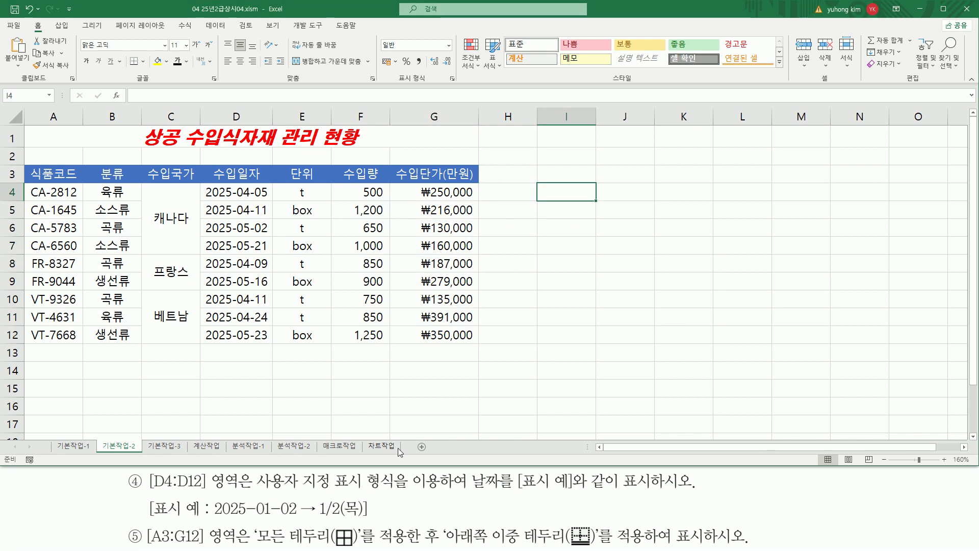
type("m")
left_click_drag(254, 517, 271, 519)
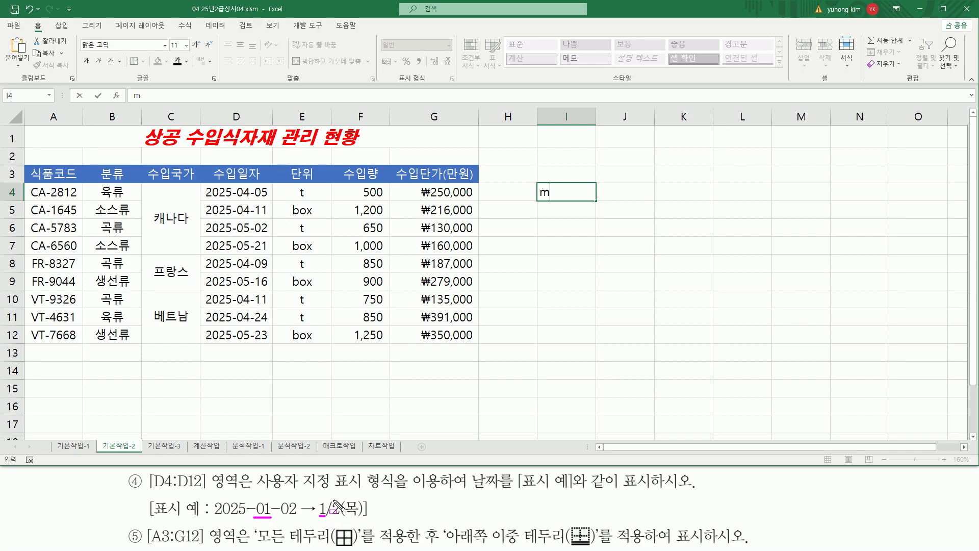
key("Escape")
left_click(559, 192)
type("/")
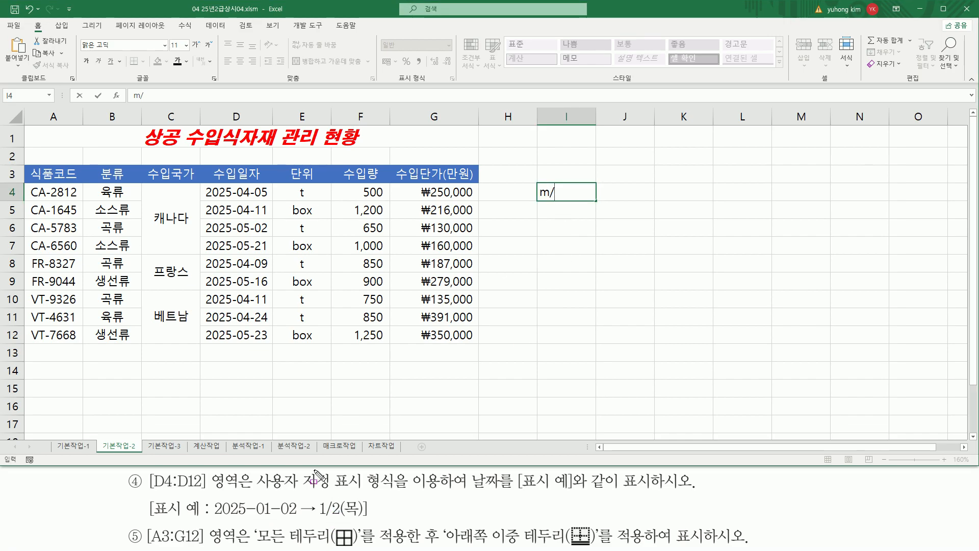
left_click_drag(279, 515, 296, 516)
left_click_drag(332, 516, 341, 517)
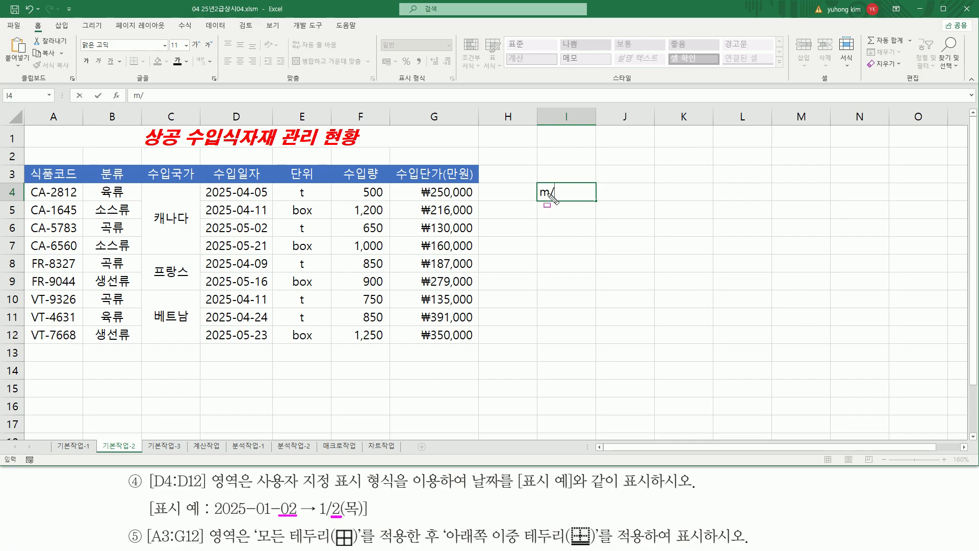
key("Escape")
type("d")
key("ctrl+2")
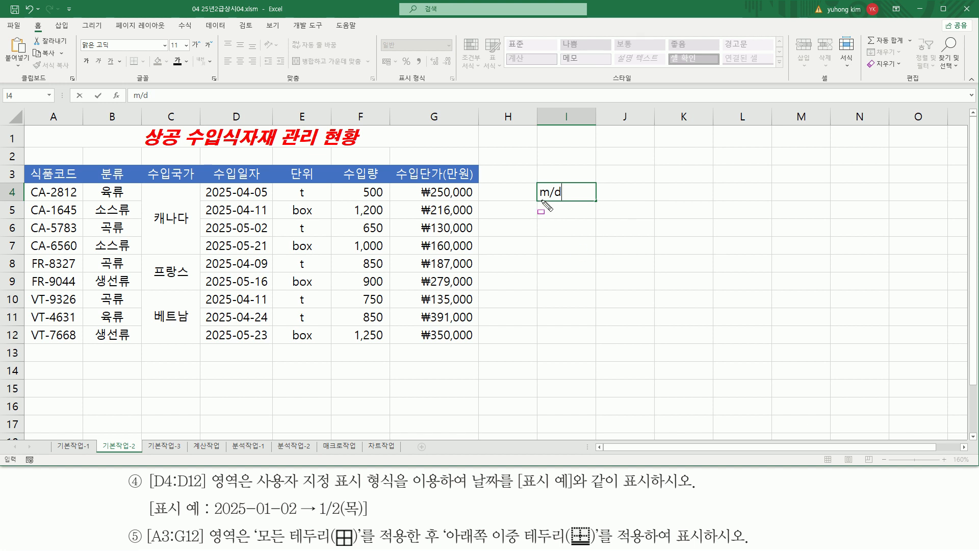
left_click_drag(538, 199, 562, 199)
mouse_move(318, 516)
left_mouse_down()
mouse_move(342, 517)
mouse_move(353, 496)
mouse_move(340, 496)
left_mouse_up()
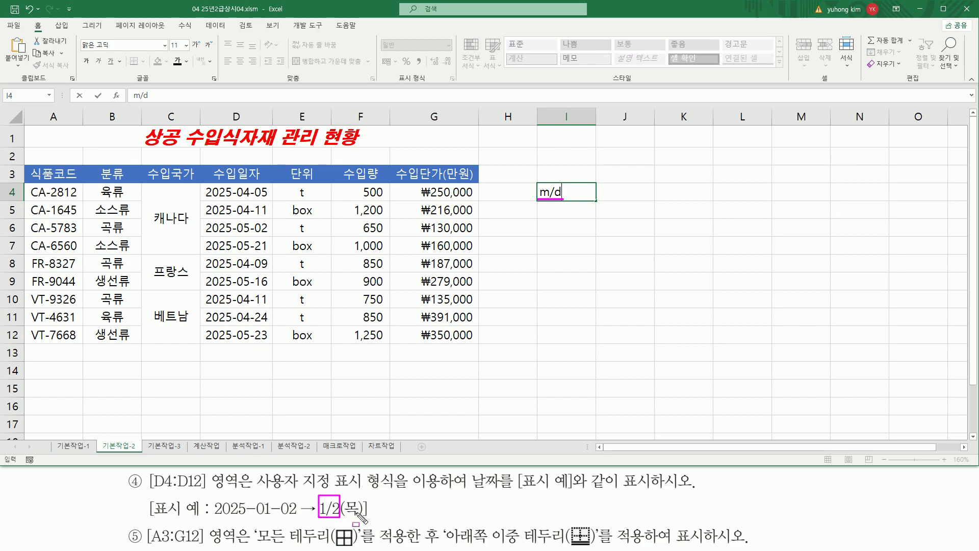
key("Escape")
key("Return")
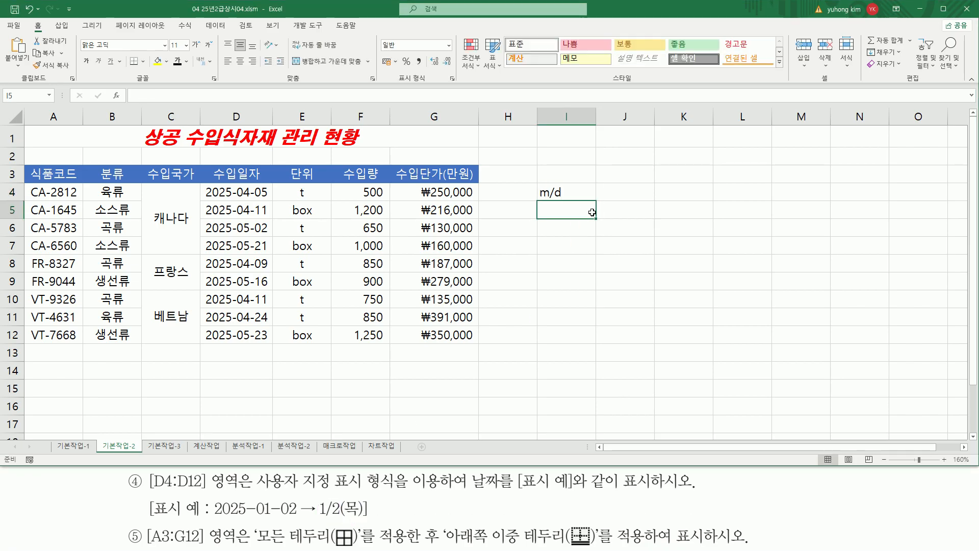
Step: List the weekday format codes ddd, dddd, aaa and aaaa in cells J4 to J7
left_click(642, 176)
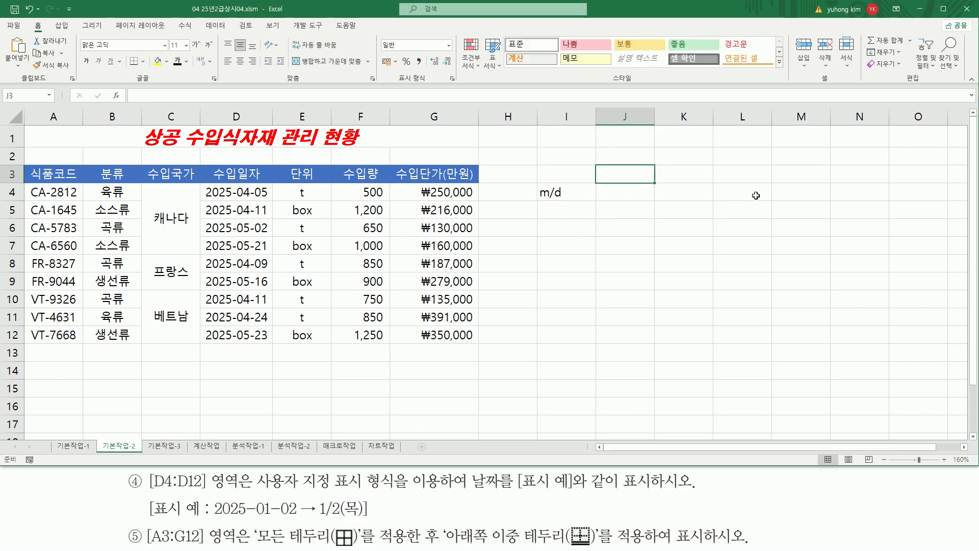
left_click(677, 175)
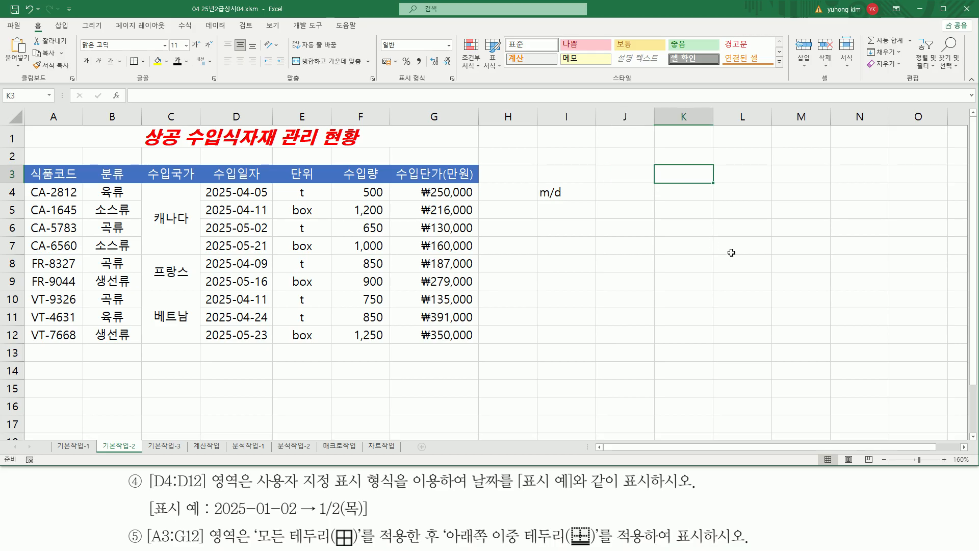
key("Down")
key("Left")
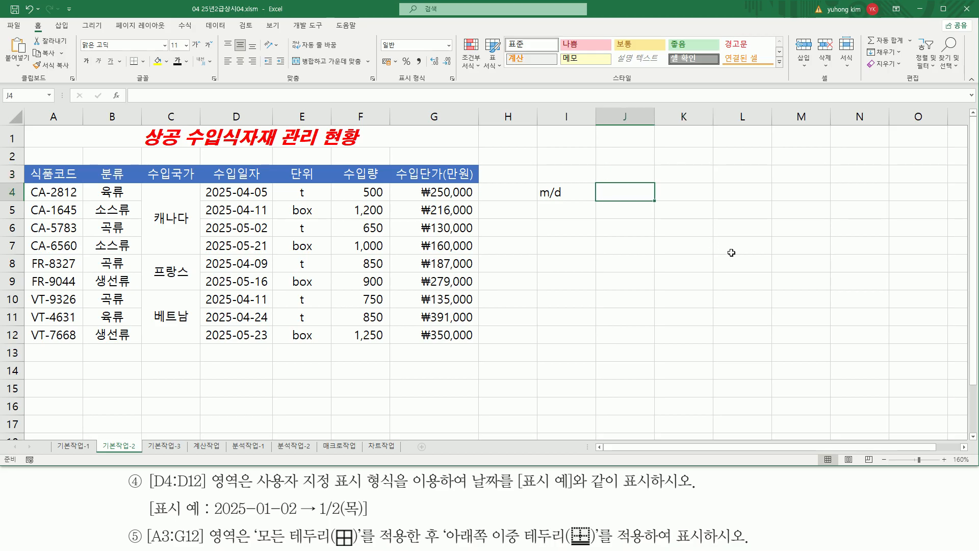
type("ddd")
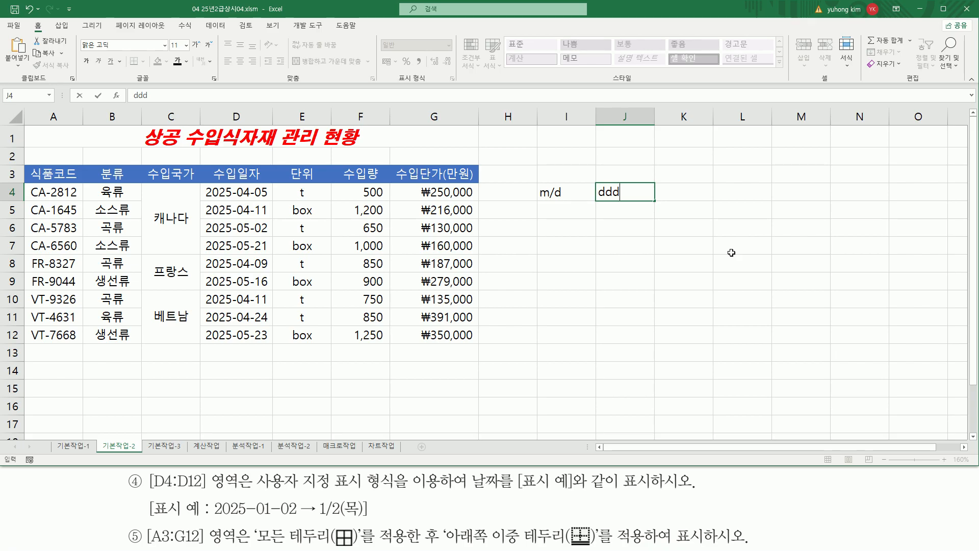
key("Return")
type("dddd")
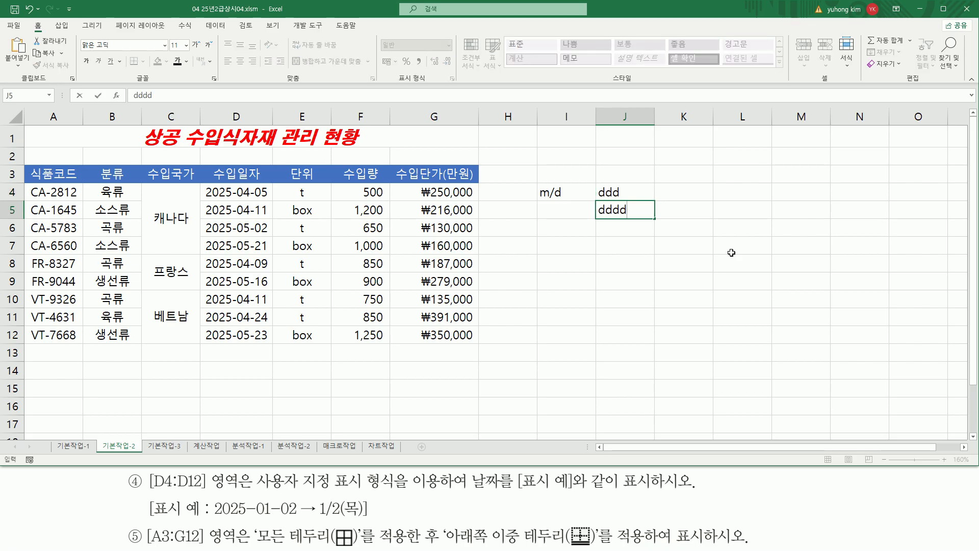
key("Return")
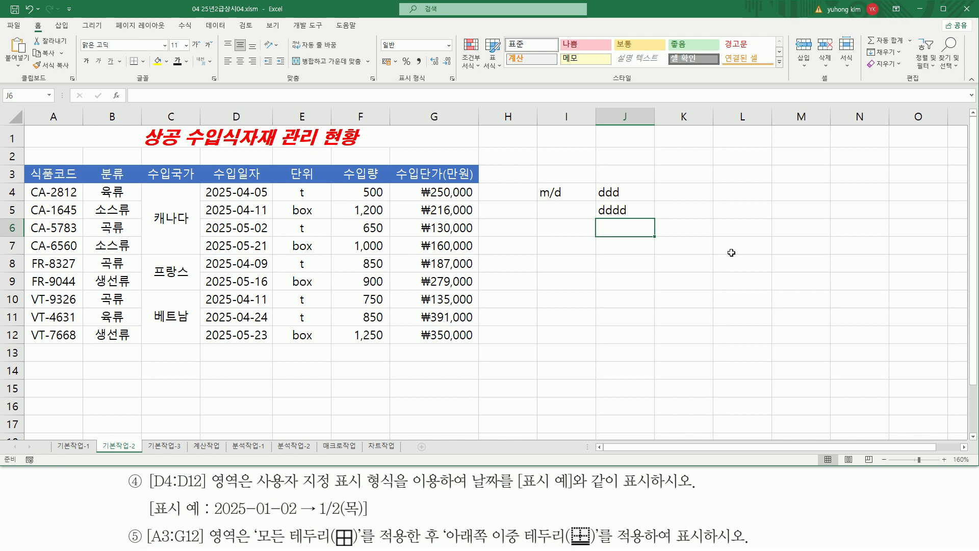
type("aaa")
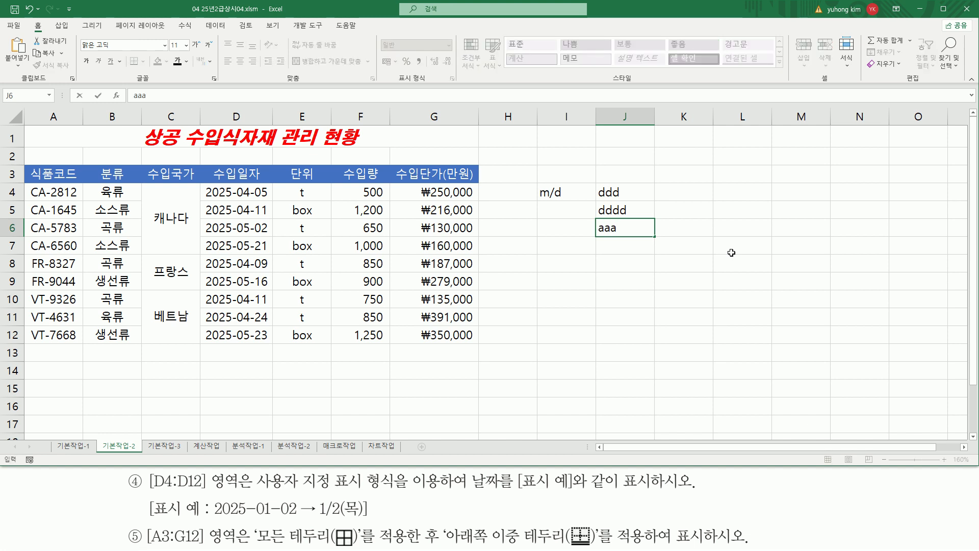
key("Return")
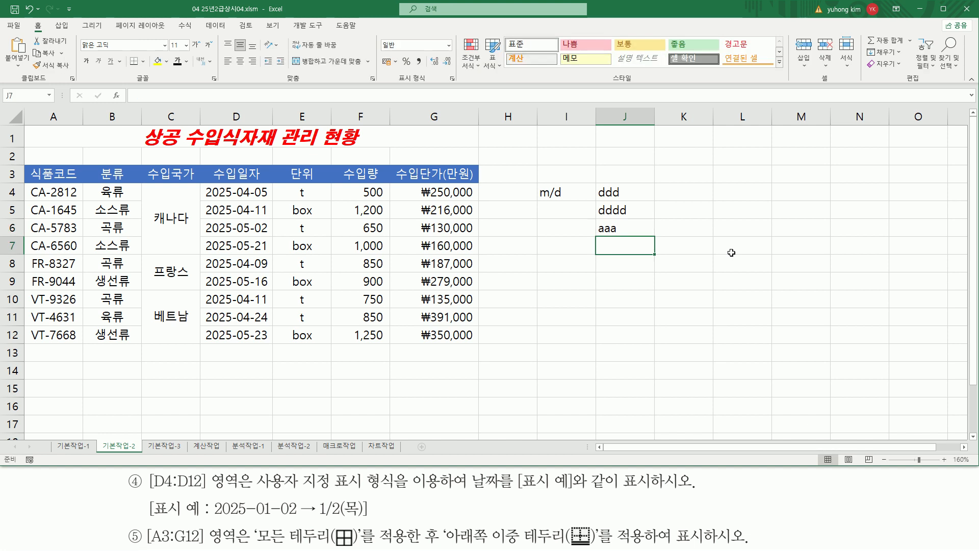
type("aaaa")
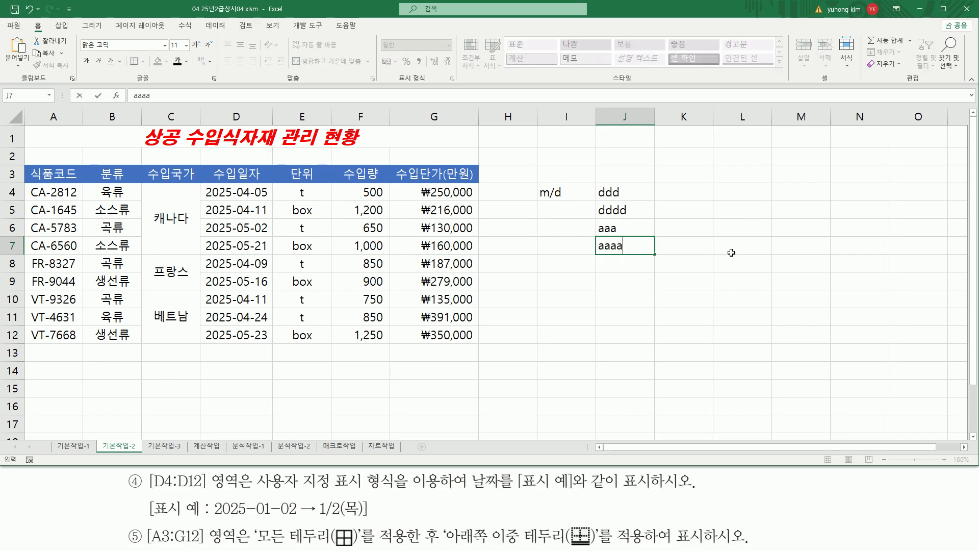
key("Return")
Step: Enter the sample date 2025-01-02 in cell K3
key("Up")
key("Up")
key("Up")
key("Up")
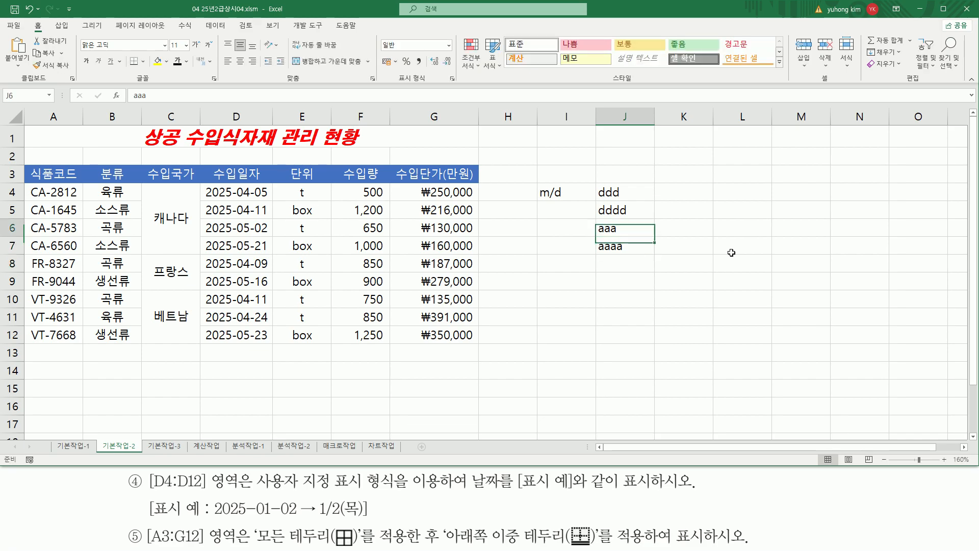
key("Right")
key("Up")
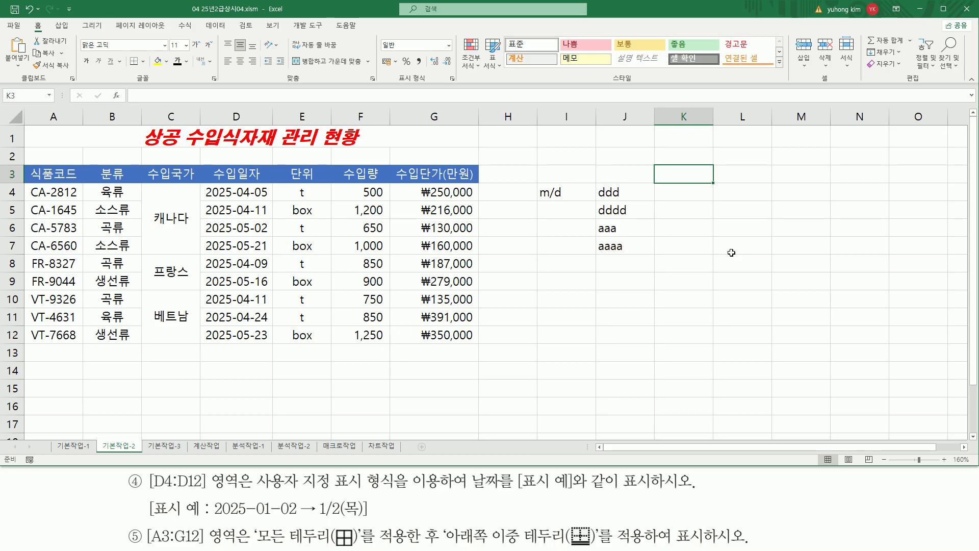
type("2025-01-02")
key("Return")
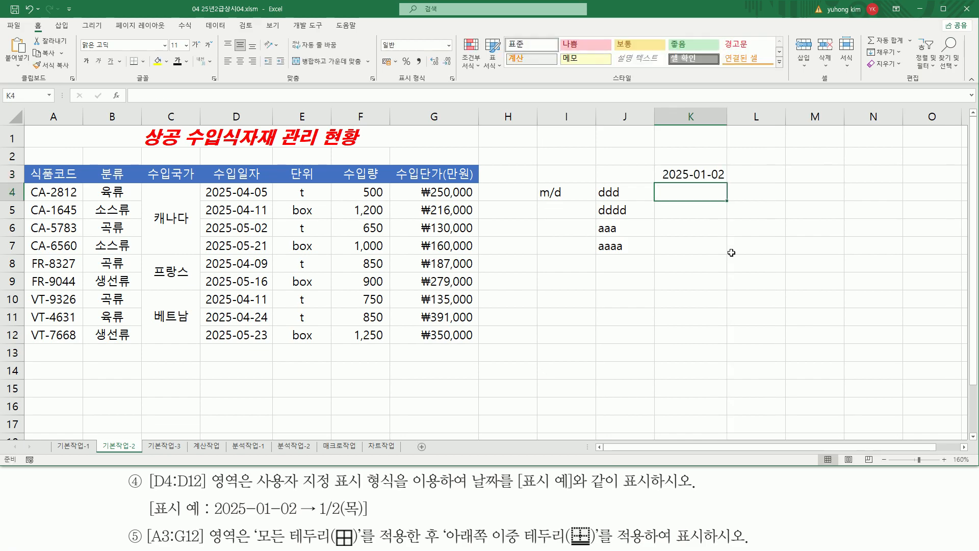
Step: Copy the sample date in K3 into each of the cells K4 to K7
left_click(705, 175)
key("ctrl+c")
left_click(694, 195)
key("ctrl+v")
left_click(677, 208)
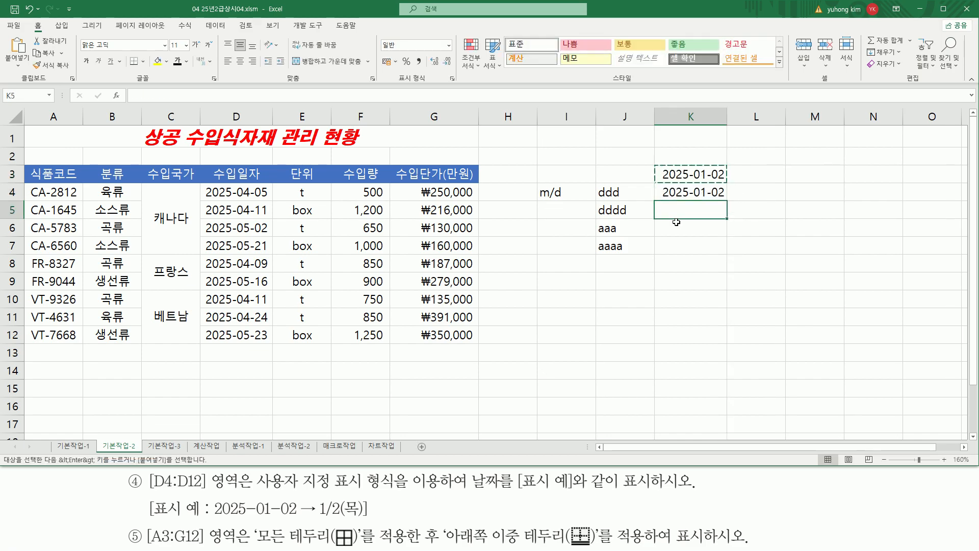
key("ctrl+v")
left_click(677, 228)
key("ctrl+v")
left_click(681, 241)
key("ctrl+v")
left_click(684, 203)
left_click(707, 305)
key("Escape")
left_click(685, 198)
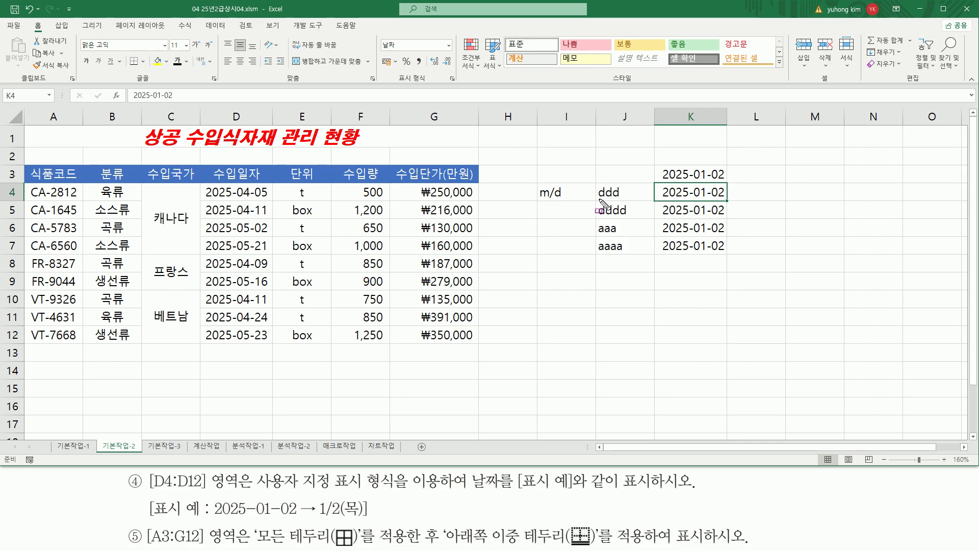
Step: Enclose the weekday codes in J4 and J5 in parentheses, as (ddd) and (dddd)
left_click_drag(596, 199, 627, 184)
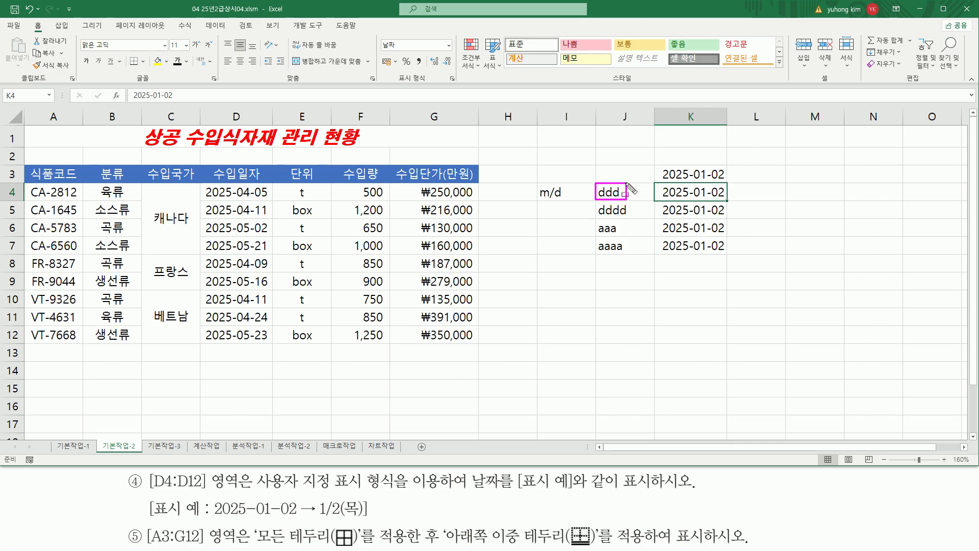
left_click_drag(346, 519, 358, 518)
key("Escape")
double_click(613, 193)
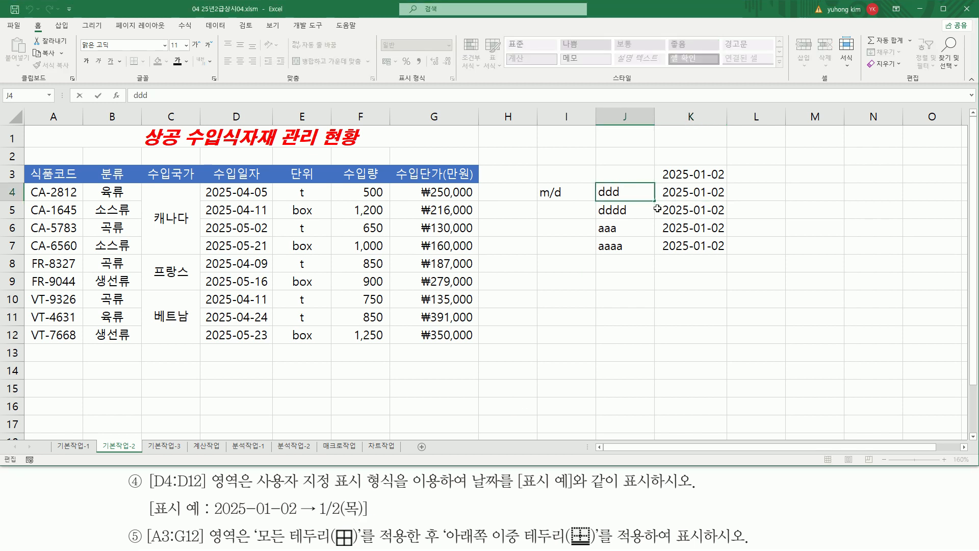
type("(ddd")
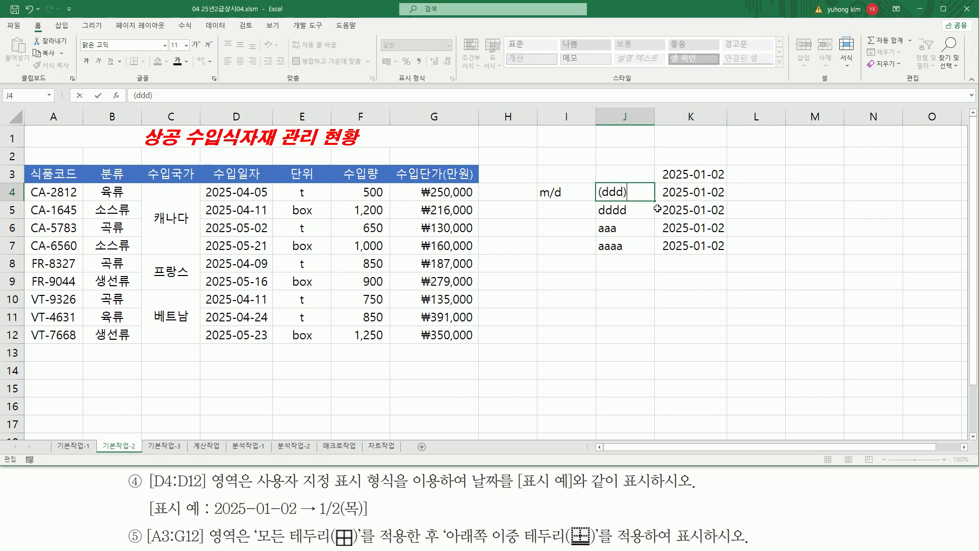
type(")")
key("Return")
key("F2")
key("Home")
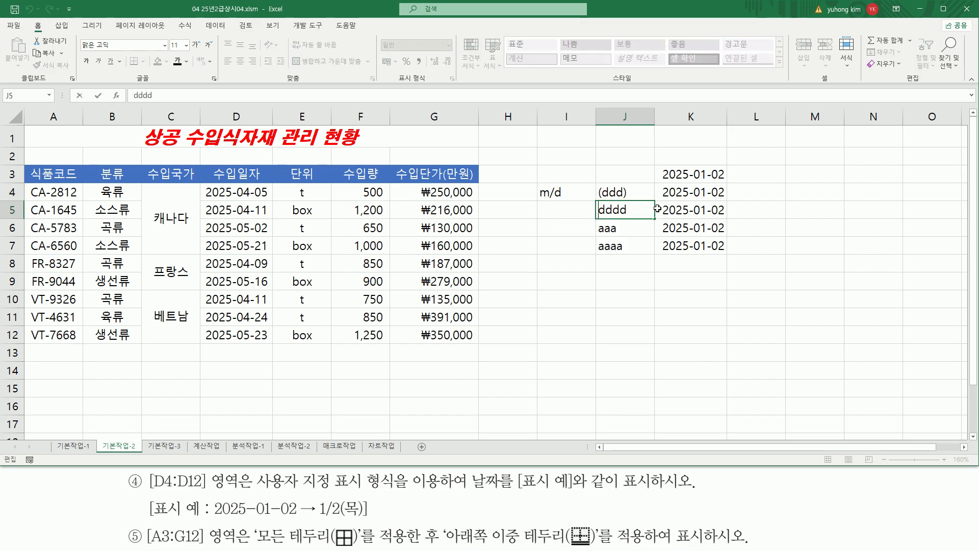
type("(")
key("Return")
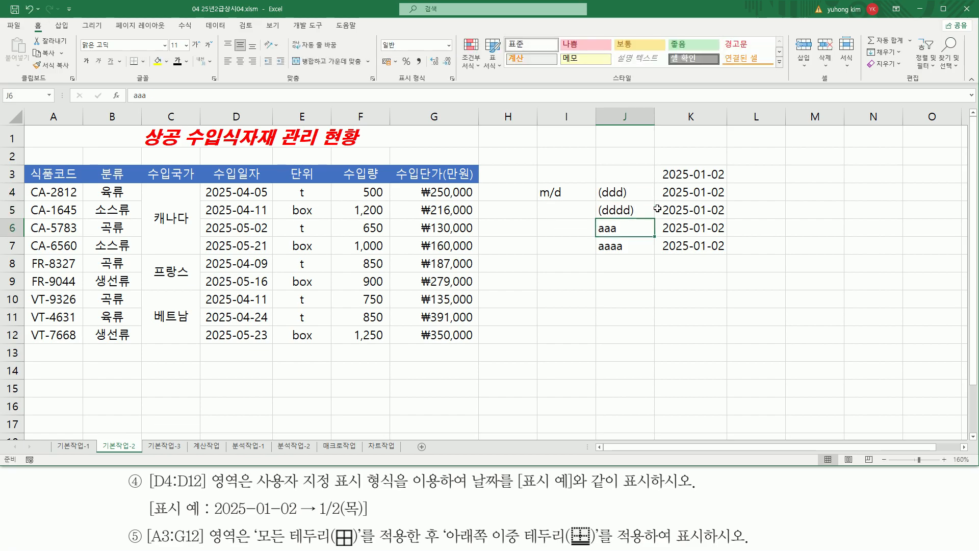
Step: Enclose the weekday codes in J6 and J7 in parentheses, as (aaa) and (aaaa)
key("F2")
key("Home")
type("(aaa)")
key("Return")
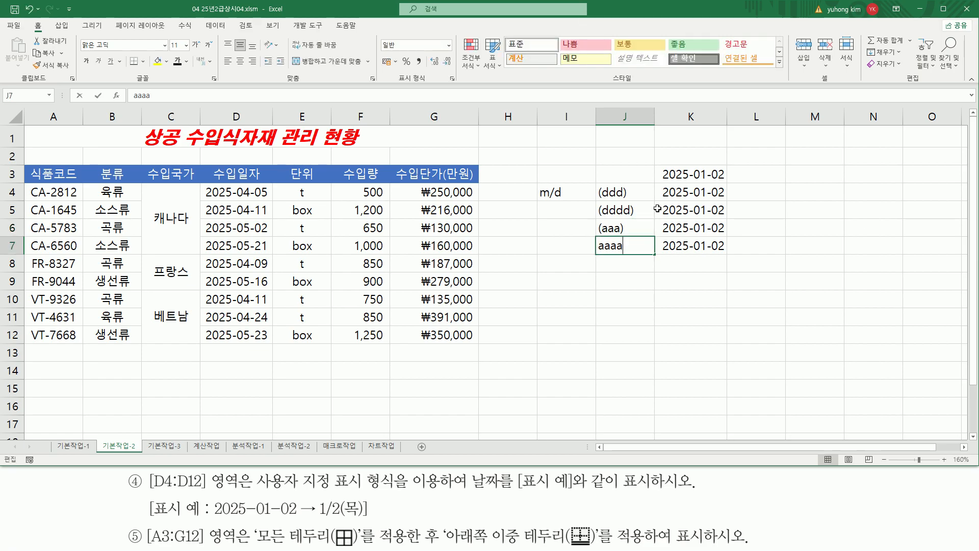
key("F2")
key("Home")
type("(")
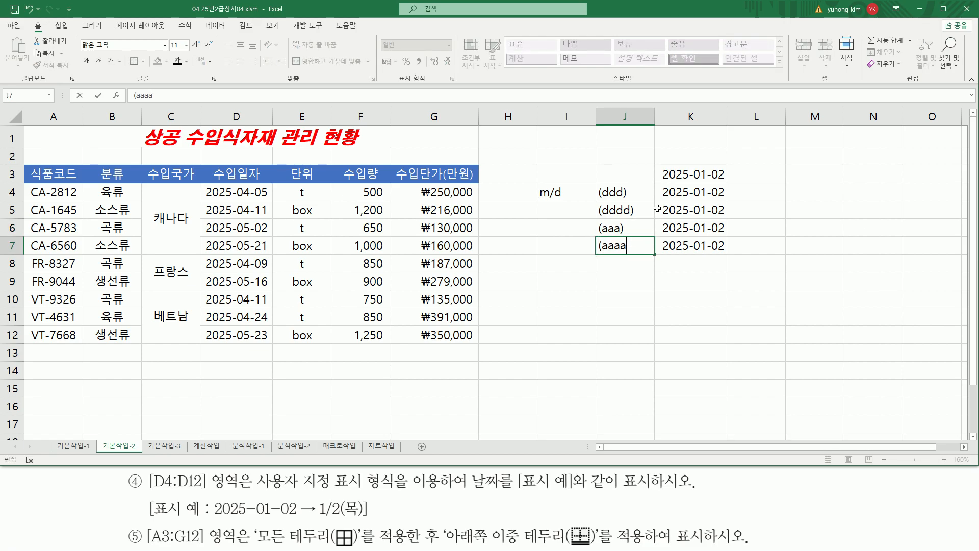
key("Return")
key("Up")
key("Up")
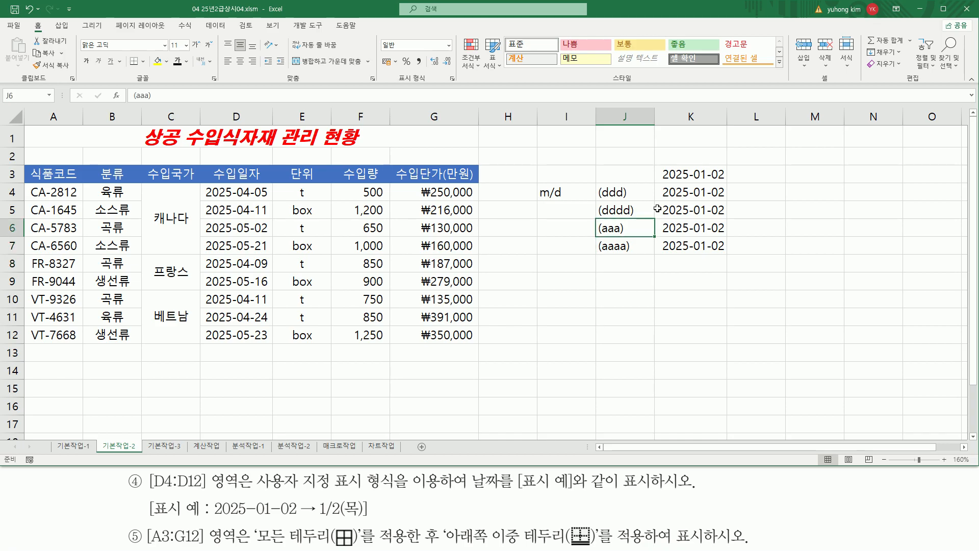
Step: Apply the custom number format (ddd) to the sample date in cell K4
left_click(670, 188)
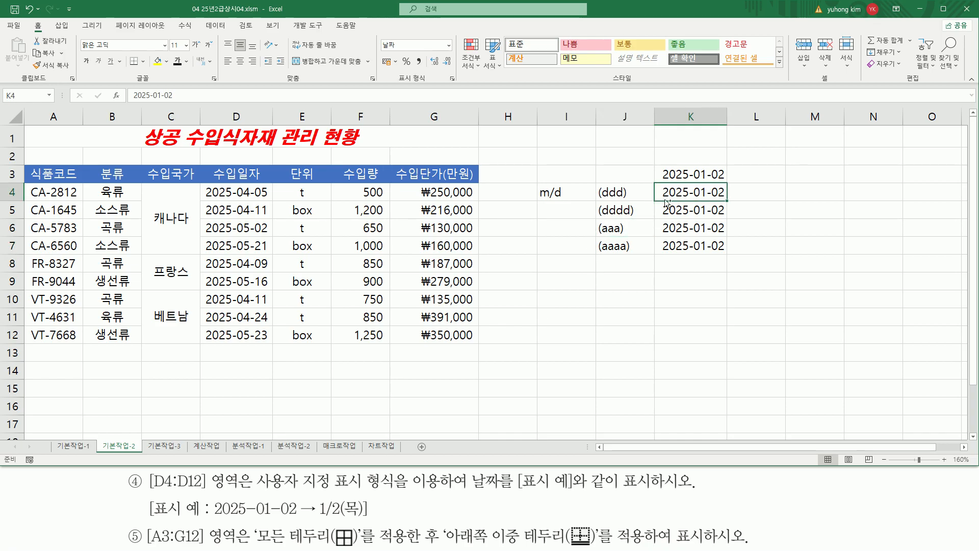
key("ctrl+1")
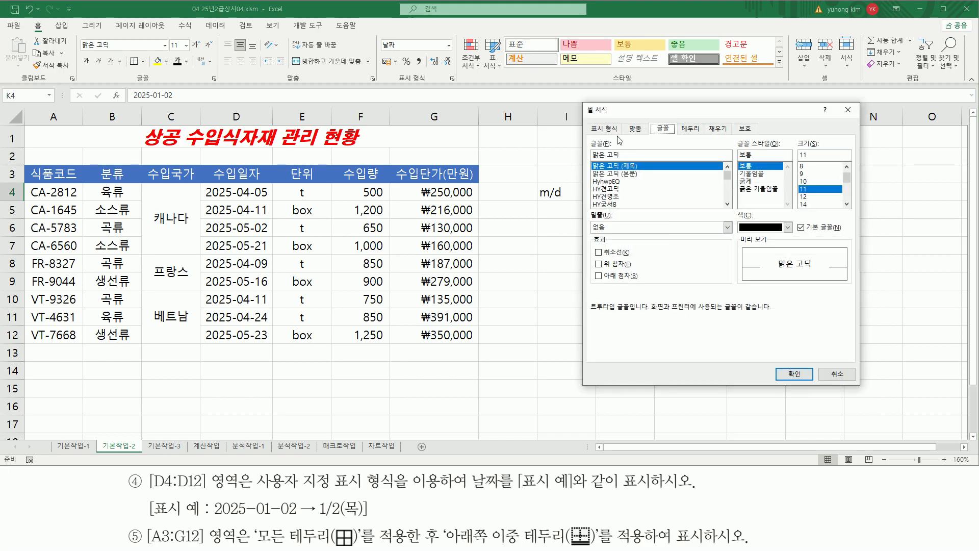
left_click(604, 128)
left_click_drag(631, 113, 778, 145)
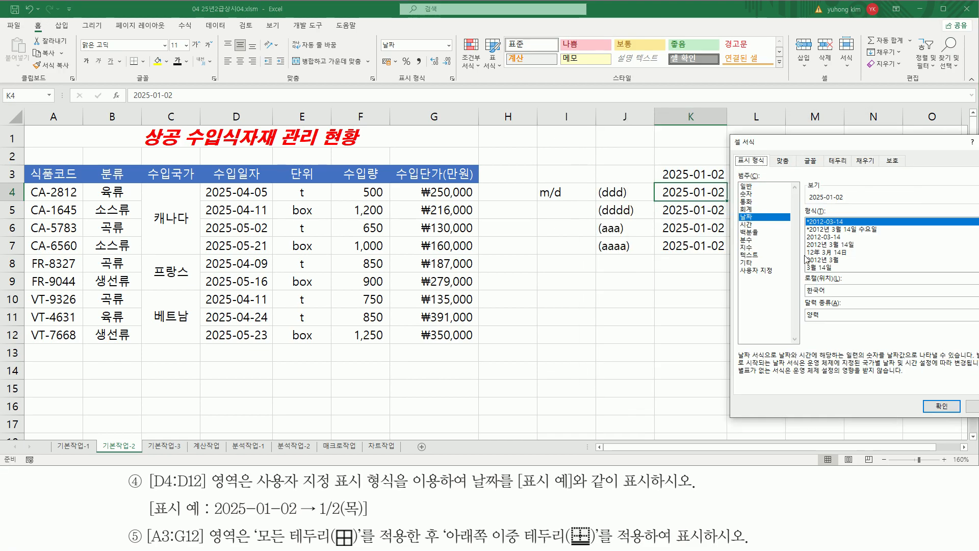
left_click(757, 270)
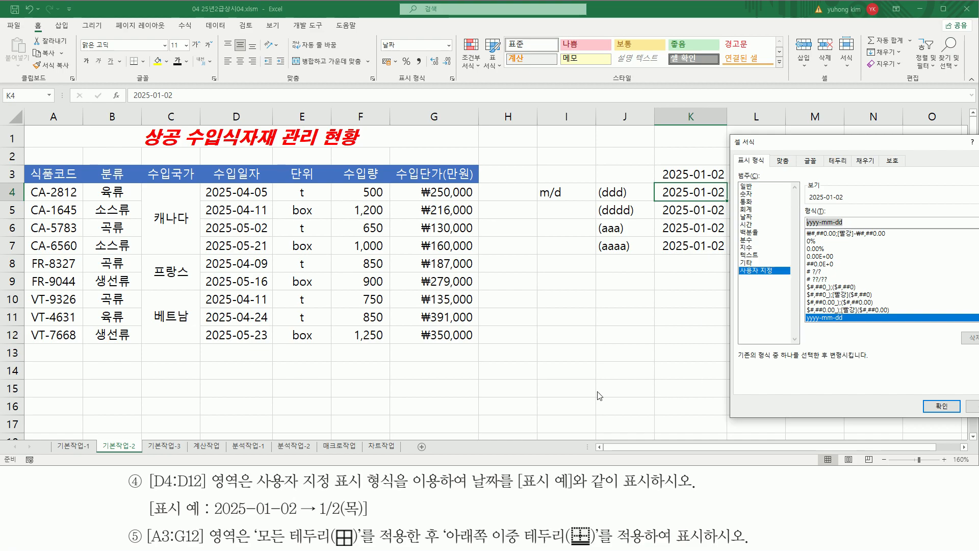
type("(ddd")
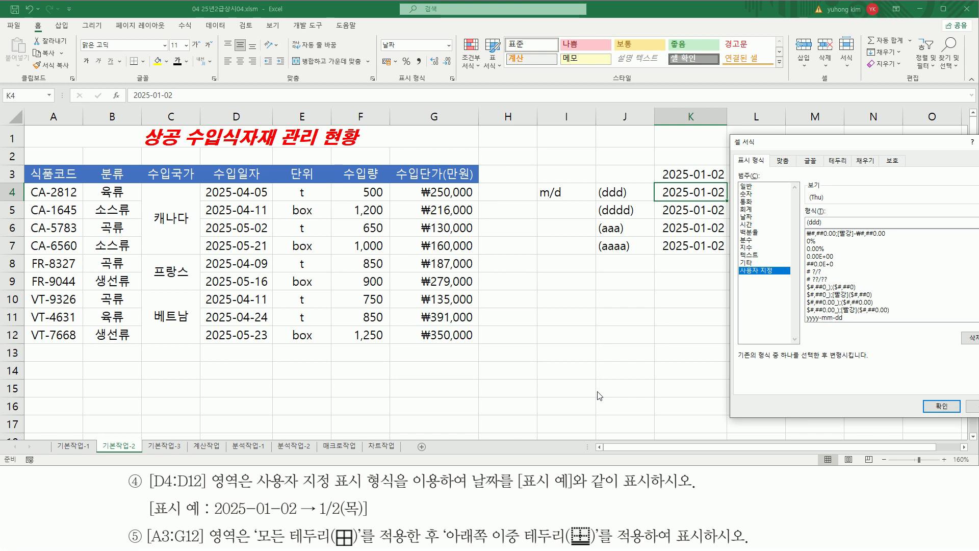
key("Return")
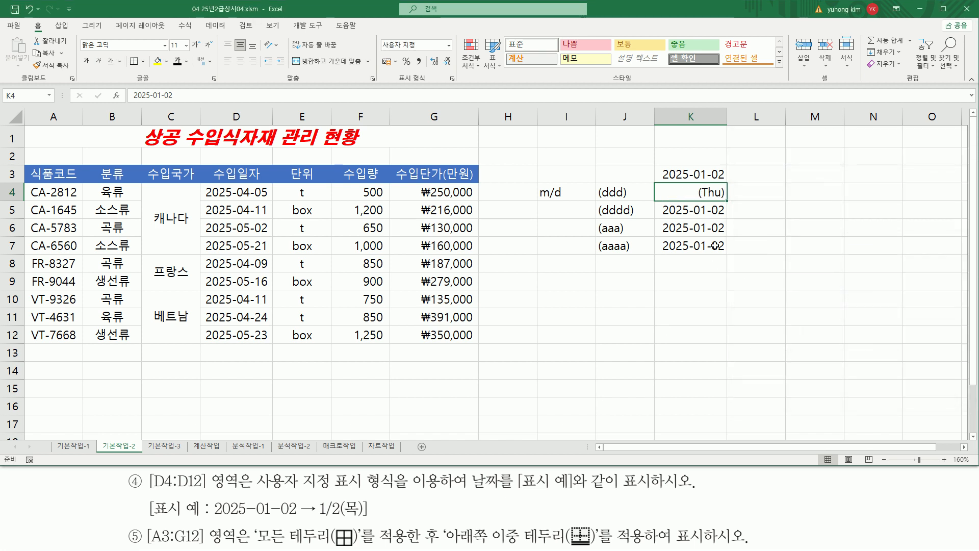
Step: Apply the custom number format (dddd) to the sample date in cell K5
left_click(700, 209)
key("ctrl+1")
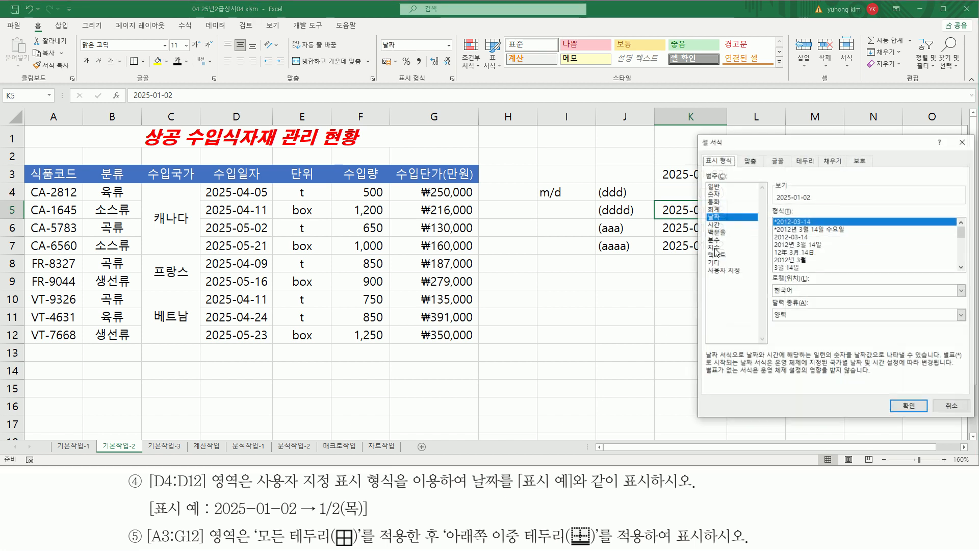
left_click(725, 270)
left_click_drag(828, 222, 630, 219)
type("(dddd")
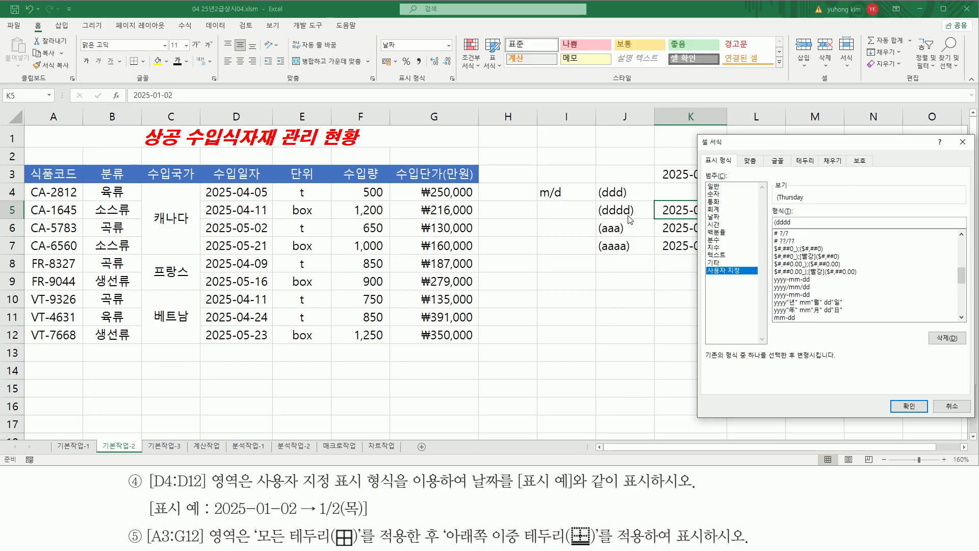
key("Return")
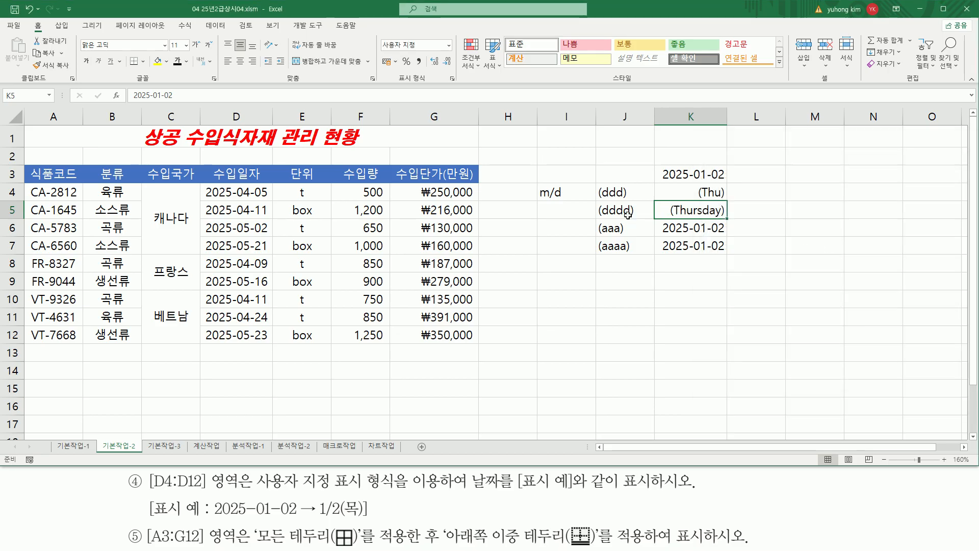
Step: Apply the custom number format (aaa) to the sample date in cell K6
key("Return")
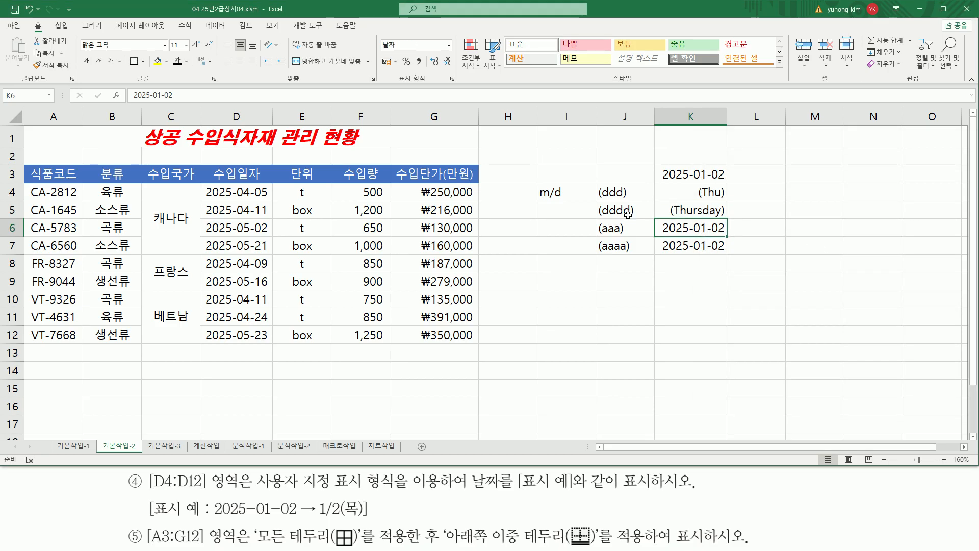
key("ctrl+1")
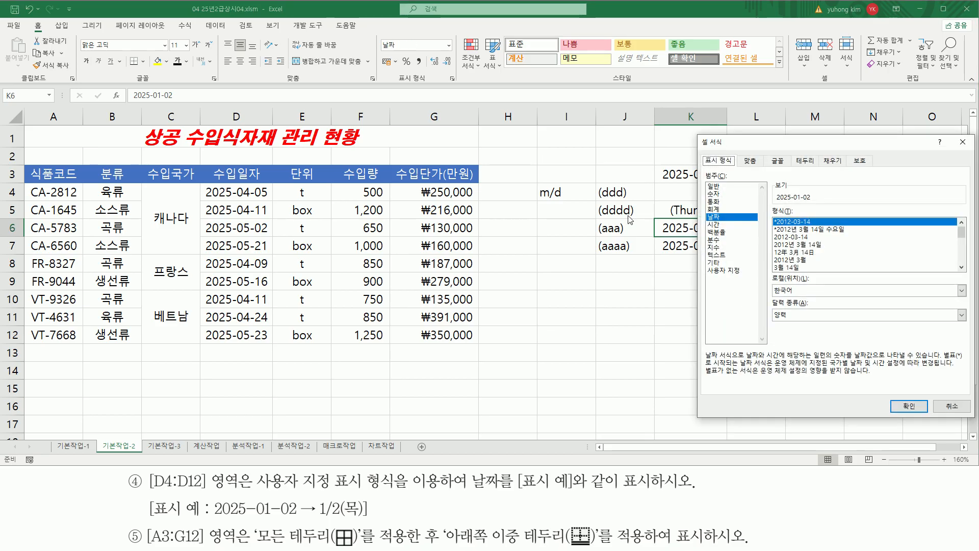
left_click(734, 270)
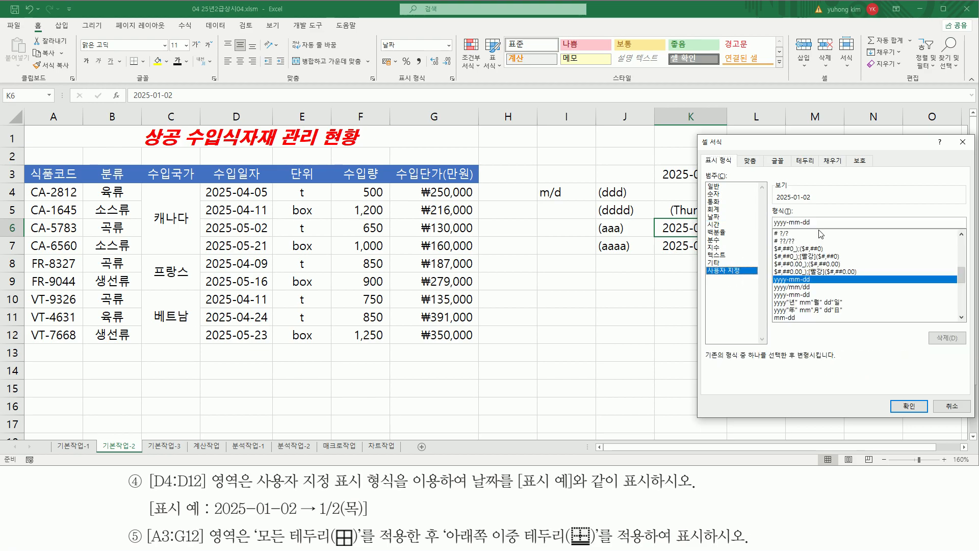
left_click_drag(808, 221, 708, 220)
type("(aaa")
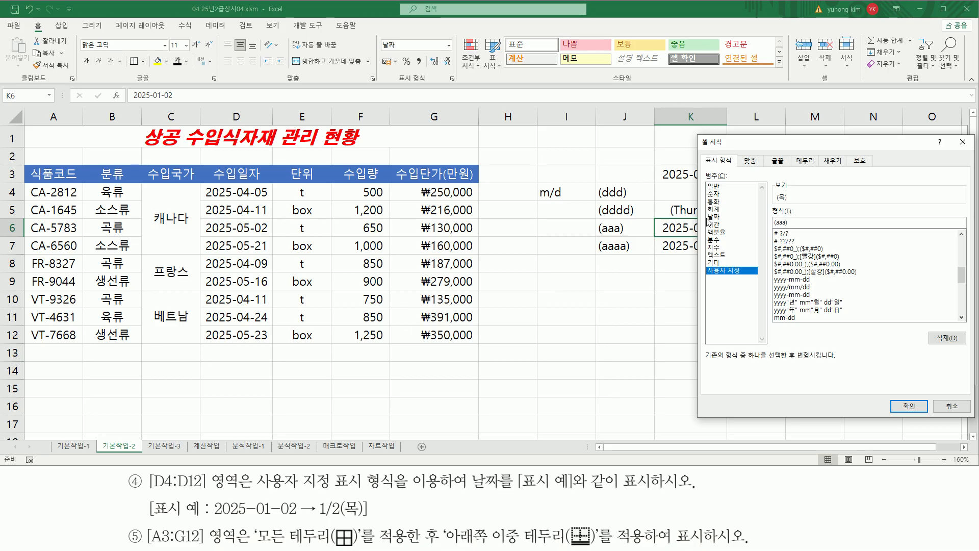
key("Return")
Step: Apply the custom number format (aaaa) to the sample date in cell K7
key("Return")
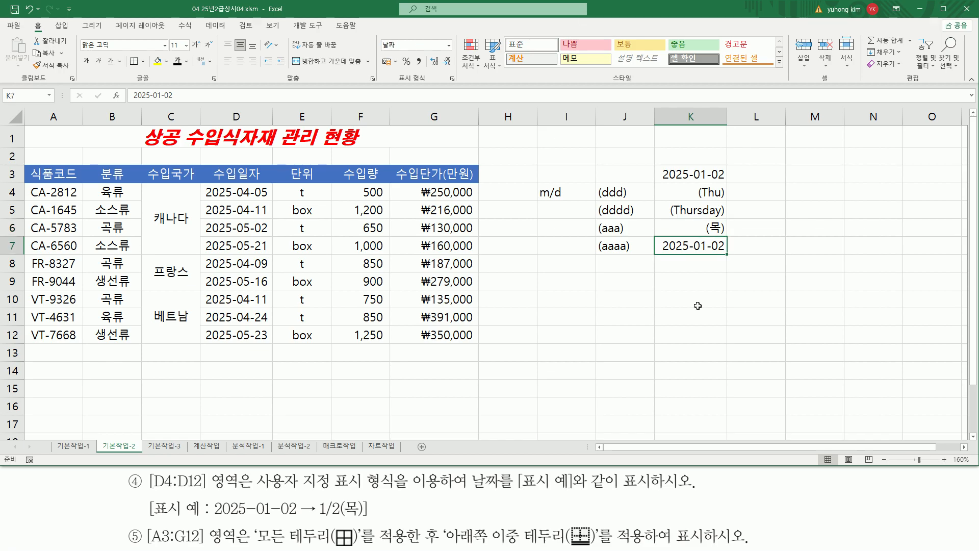
key("ctrl+1")
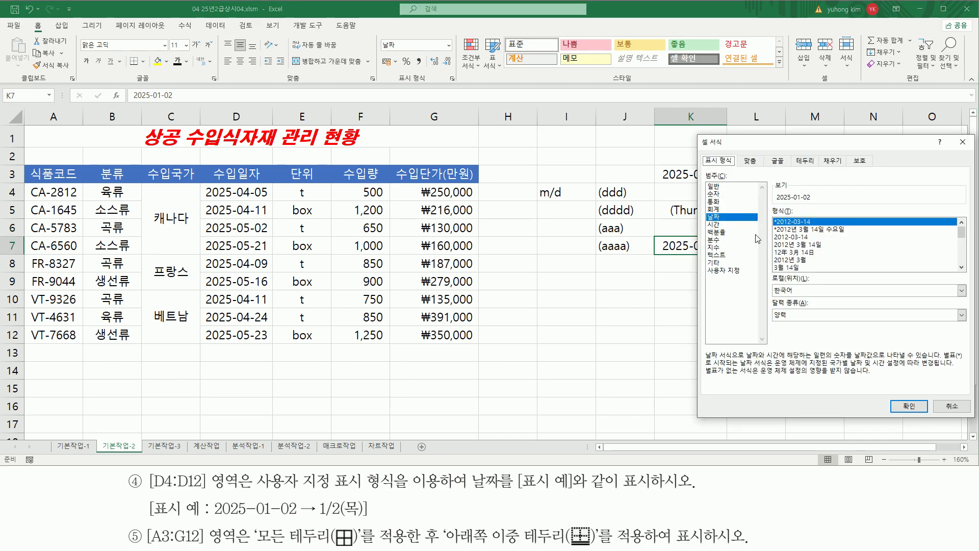
left_click_drag(813, 223, 759, 215)
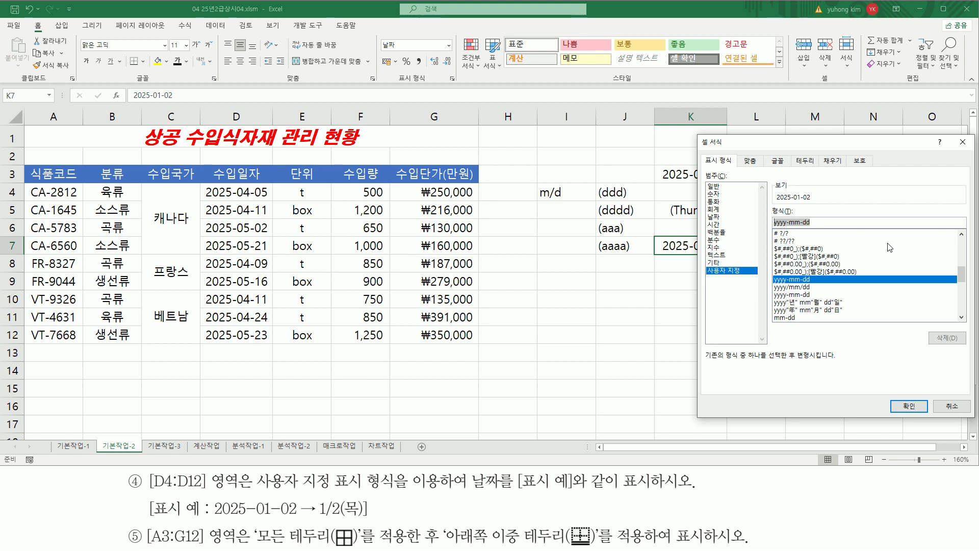
type("(aaaa")
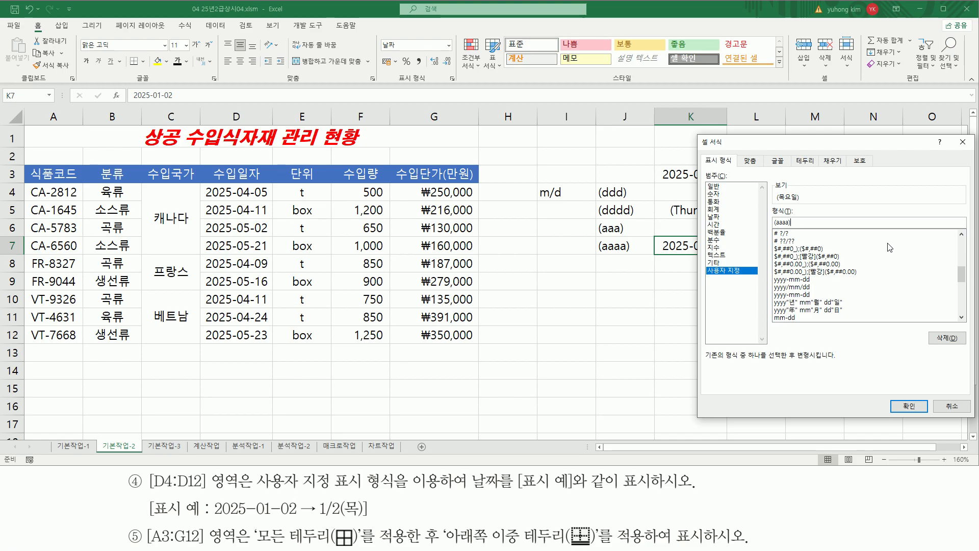
key("Return")
left_click_drag(659, 166, 730, 182)
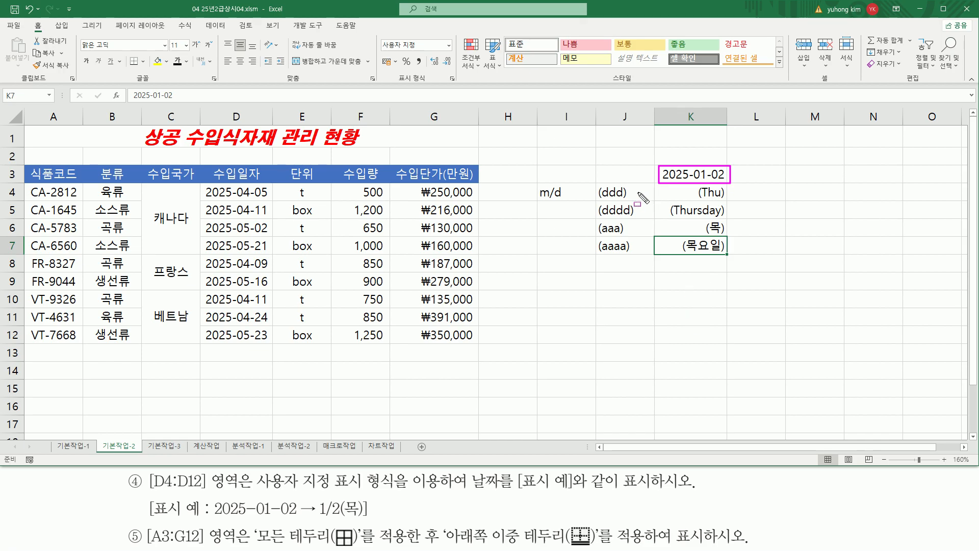
mouse_move(595, 182)
left_mouse_down()
mouse_move(604, 244)
mouse_move(640, 255)
left_mouse_up()
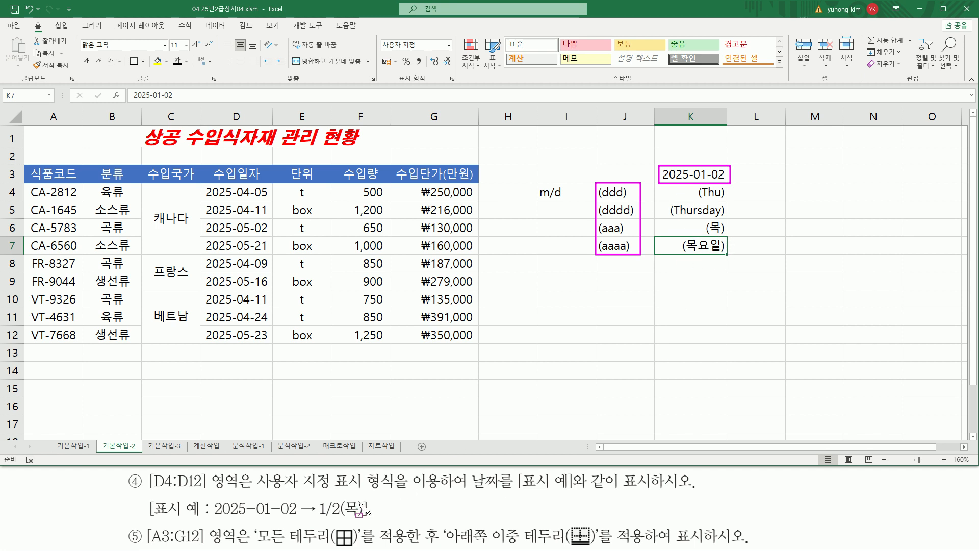
left_click_drag(340, 519, 362, 519)
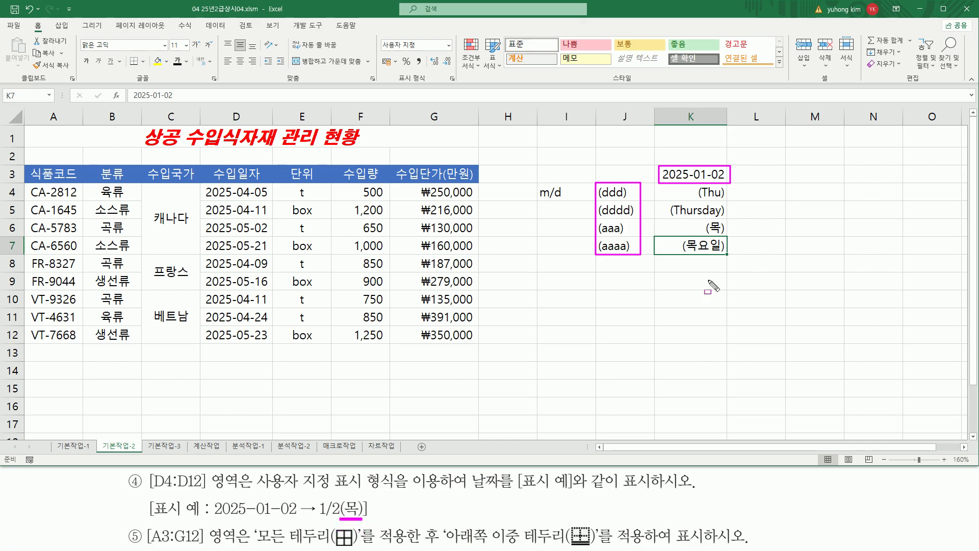
mouse_move(538, 201)
left_mouse_down()
mouse_move(566, 201)
mouse_move(604, 236)
mouse_move(632, 238)
left_mouse_up()
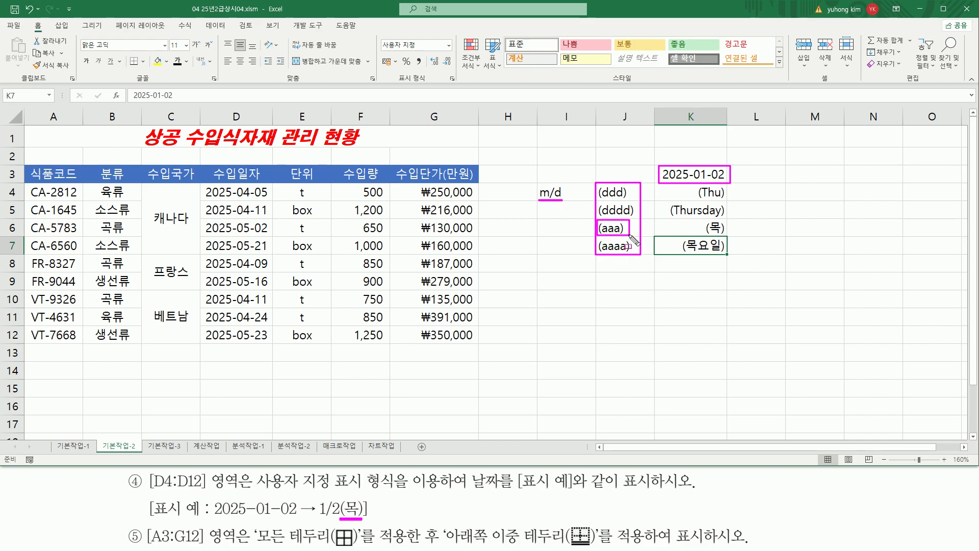
key("Escape")
Step: Extend the format code noted in cell I4 with the short Korean weekday code, making it m/d(aaa)
double_click(572, 196)
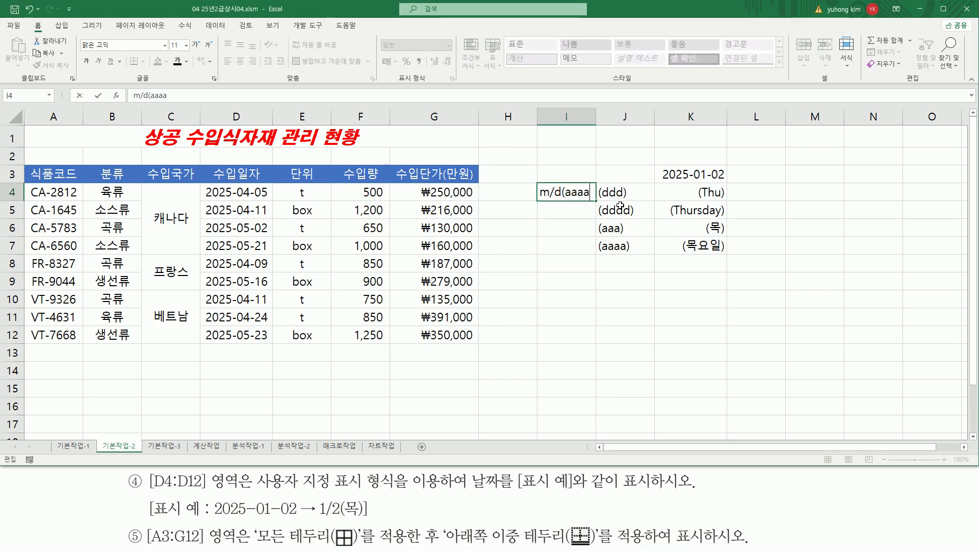
key("Return")
left_click(576, 188)
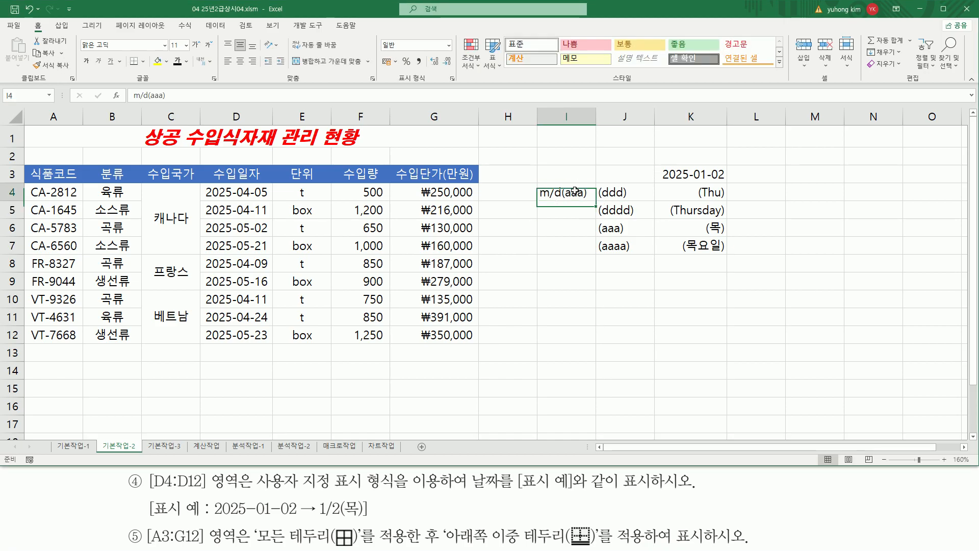
left_click_drag(539, 198, 587, 198)
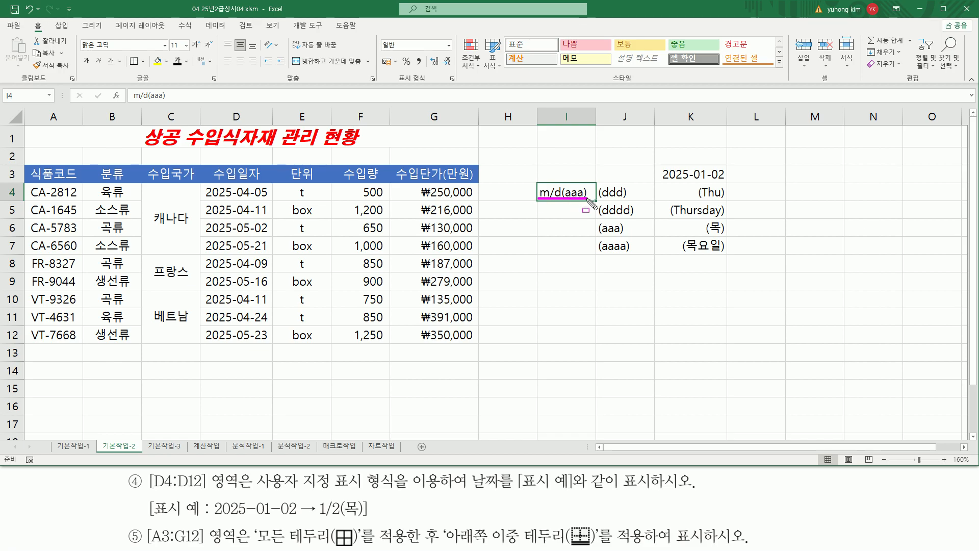
left_click_drag(317, 517, 363, 518)
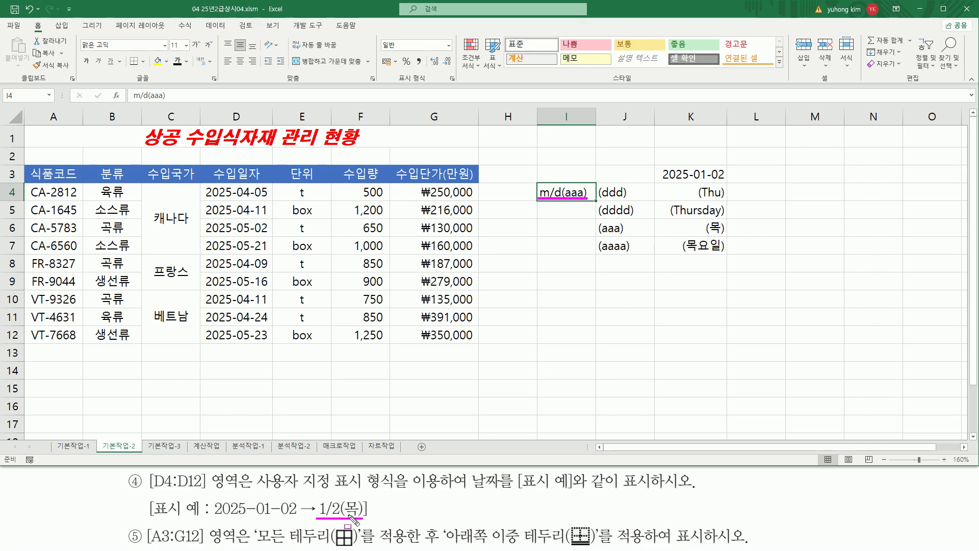
key("Escape")
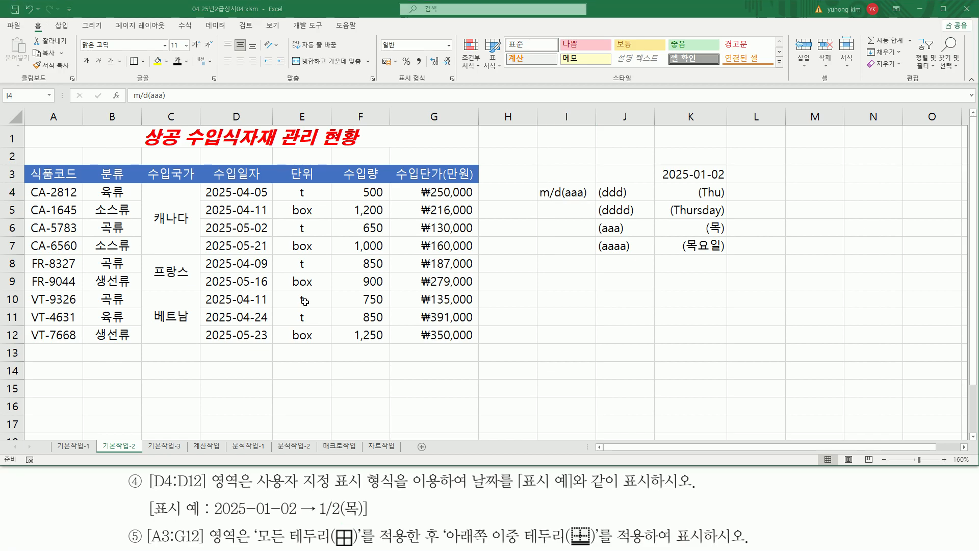
Step: Apply the custom number format m/d(aaa) to the import dates in D4:D12
left_click(246, 192)
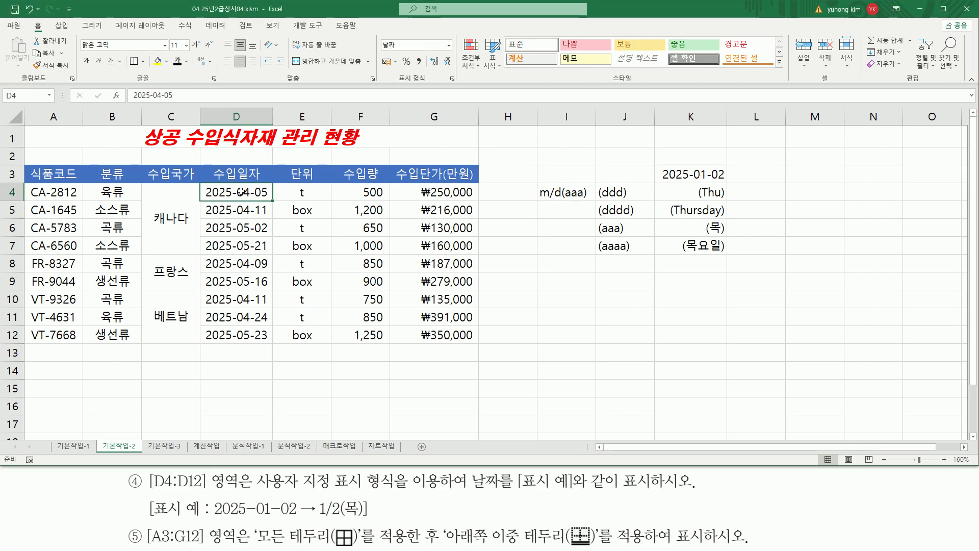
left_click_drag(243, 192, 242, 327)
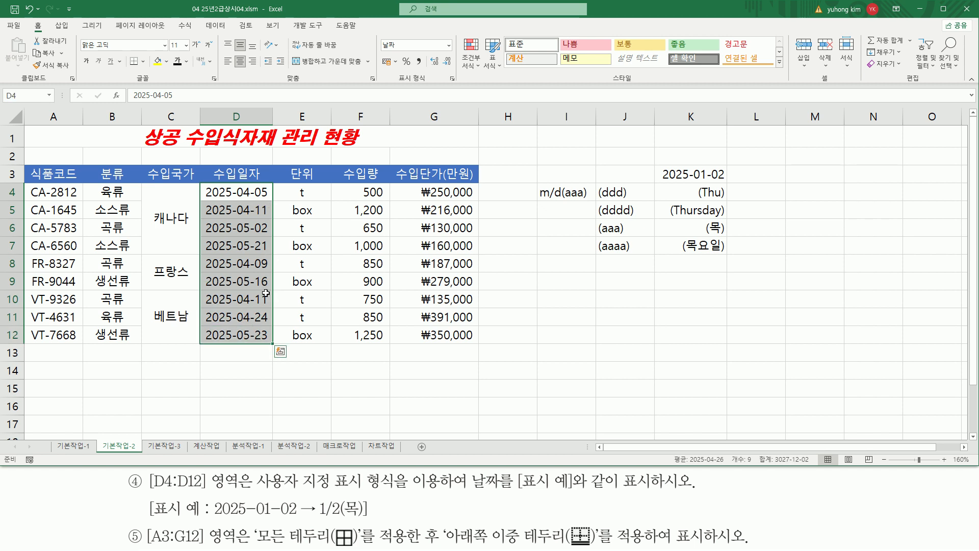
key("ctrl+1")
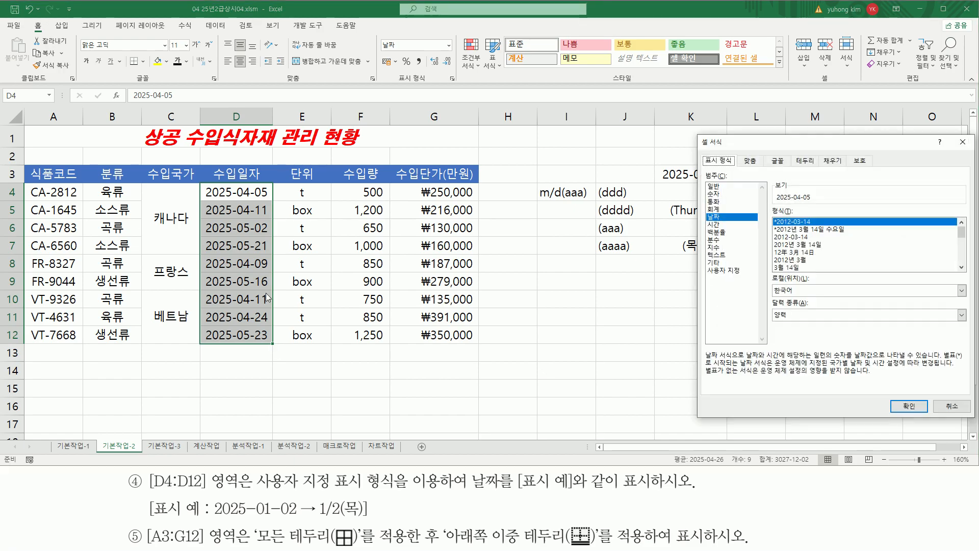
left_click(723, 270)
left_click_drag(843, 221, 641, 219)
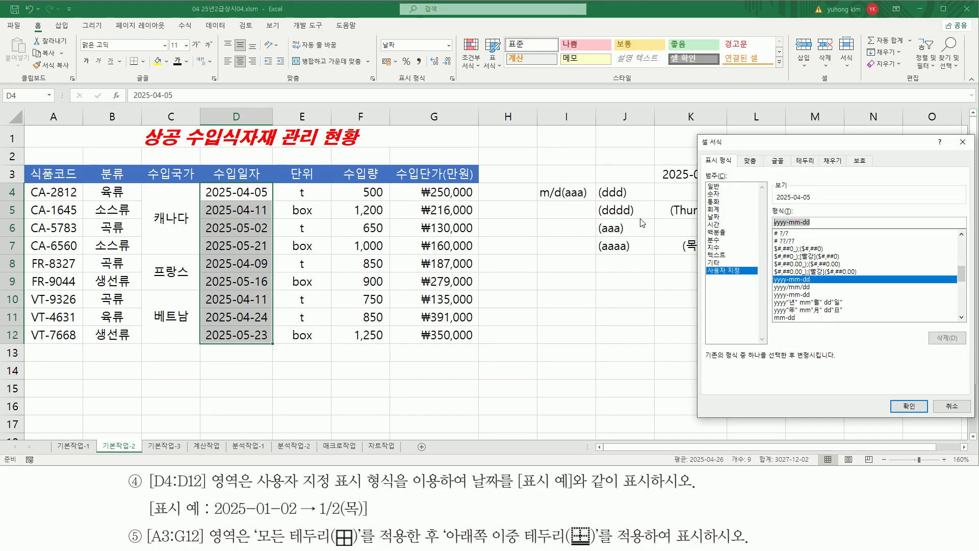
key("BackSpace")
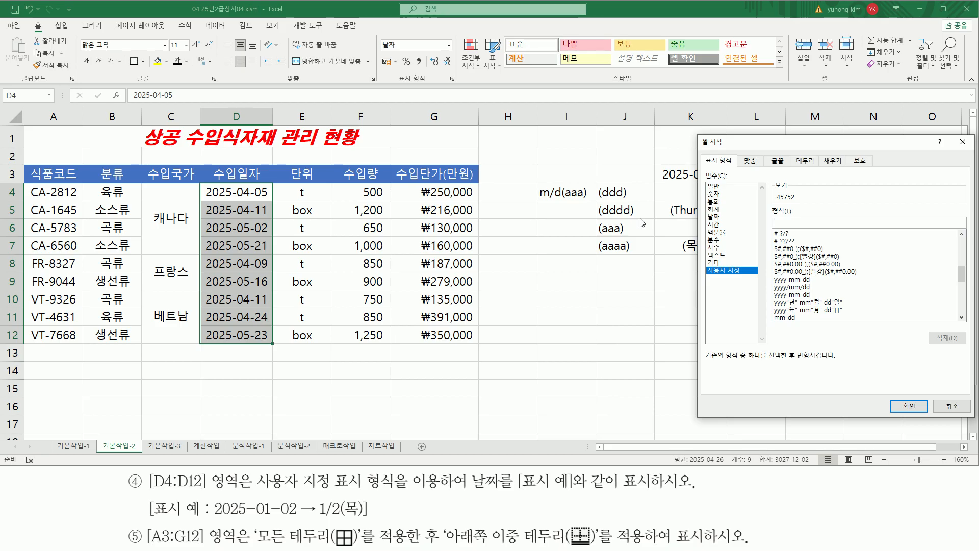
type("m/d(aaa")
mouse_move(766, 229)
left_mouse_down()
mouse_move(807, 229)
mouse_move(808, 217)
left_mouse_up()
mouse_move(536, 182)
left_mouse_down()
mouse_move(537, 202)
mouse_move(591, 182)
left_mouse_up()
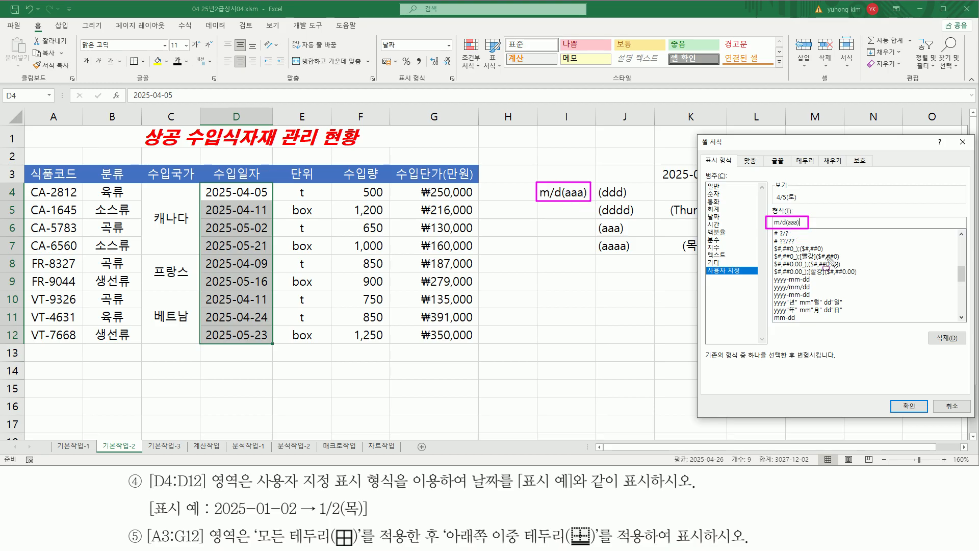
left_click_drag(894, 395, 921, 414)
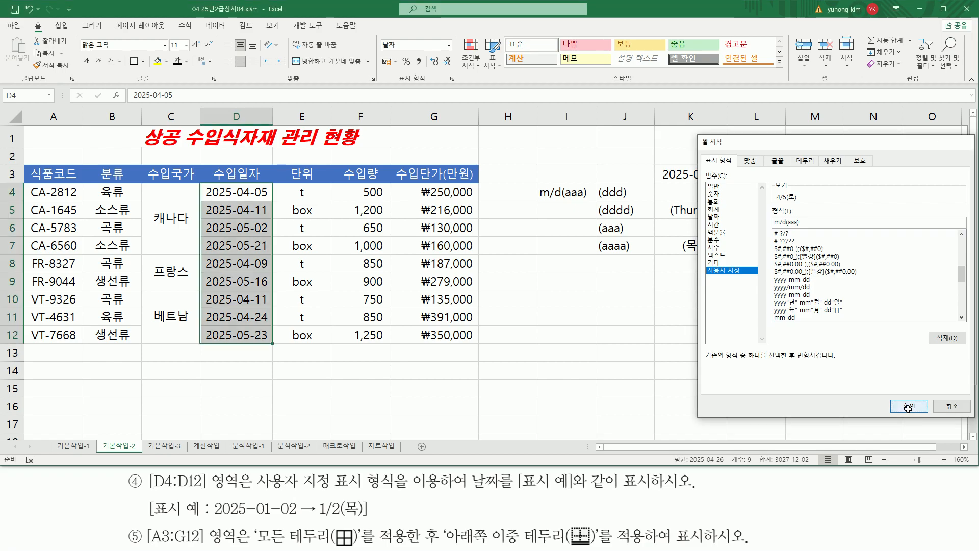
left_click(909, 405)
key("ctrl+2")
left_click_drag(207, 180, 263, 343)
left_click_drag(316, 518, 363, 518)
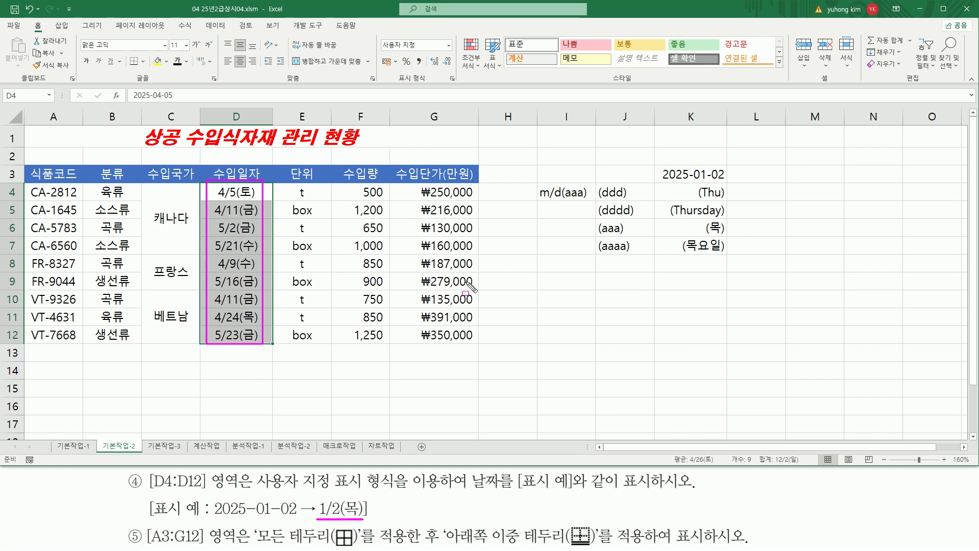
left_click_drag(534, 203, 594, 183)
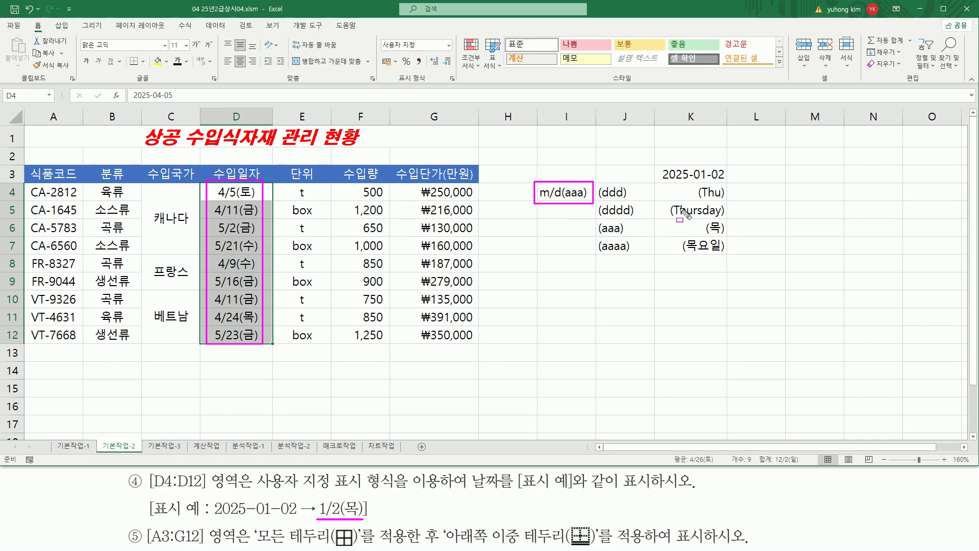
mouse_move(599, 184)
left_mouse_down()
mouse_move(716, 260)
mouse_move(731, 255)
left_mouse_up()
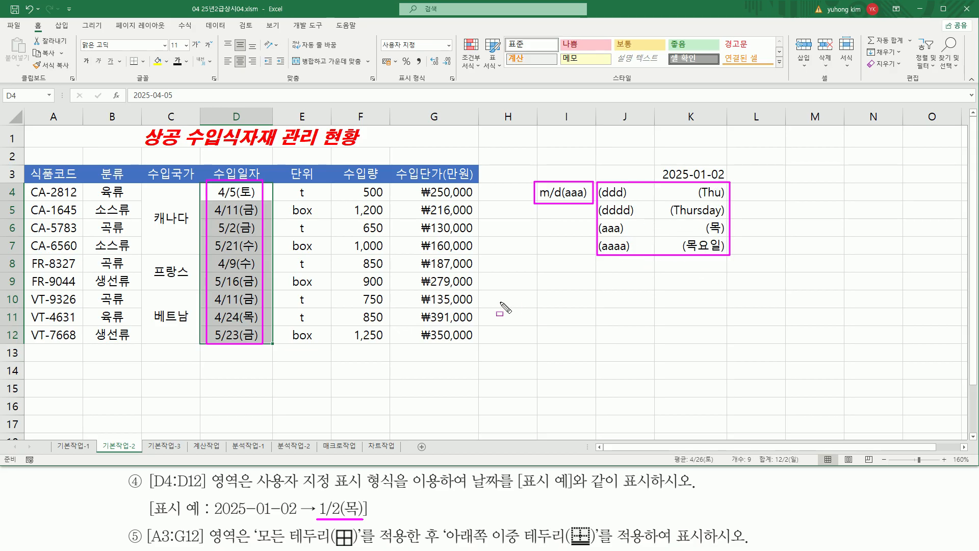
key("Escape")
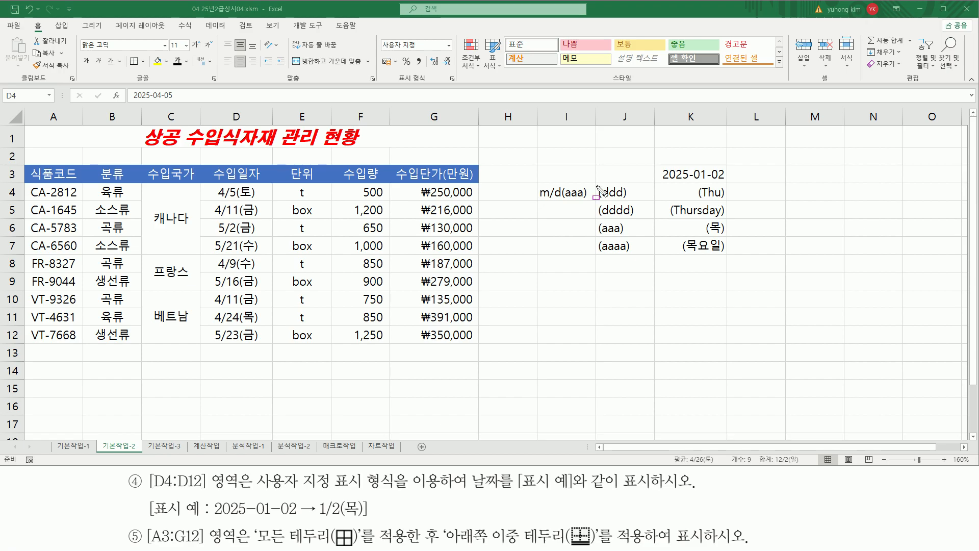
left_click_drag(597, 183, 604, 256)
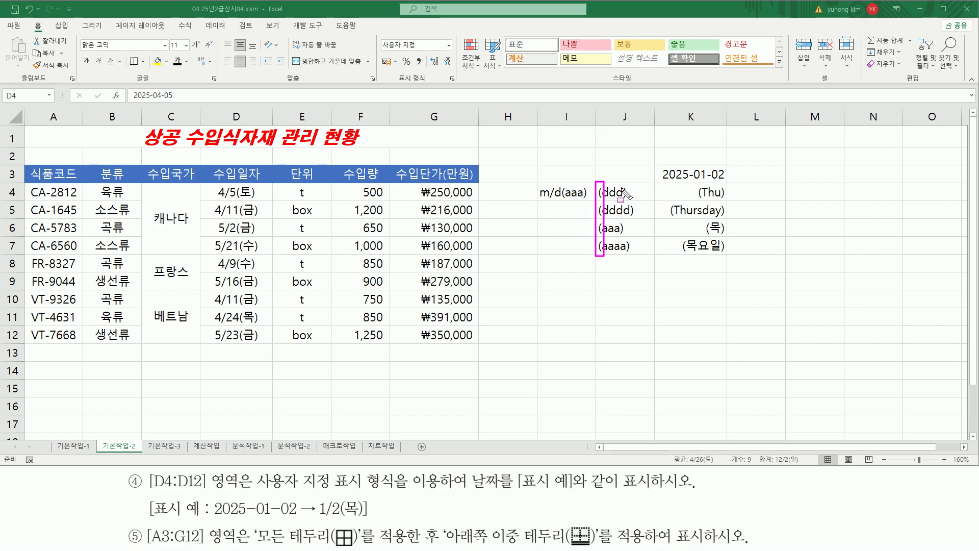
mouse_move(625, 191)
left_mouse_down()
mouse_move(637, 216)
mouse_move(623, 233)
mouse_move(632, 257)
left_mouse_up()
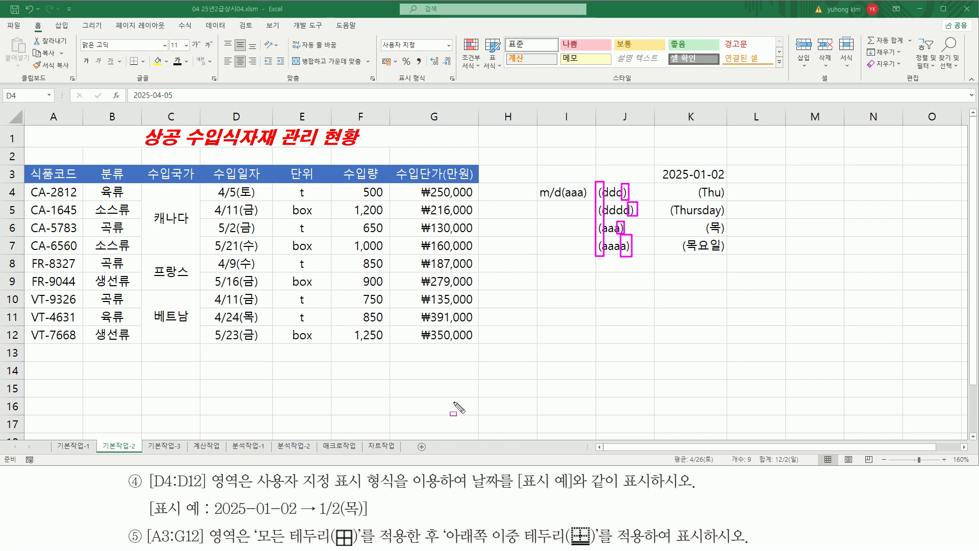
mouse_move(337, 495)
left_mouse_down()
mouse_move(346, 518)
mouse_move(363, 518)
left_mouse_up()
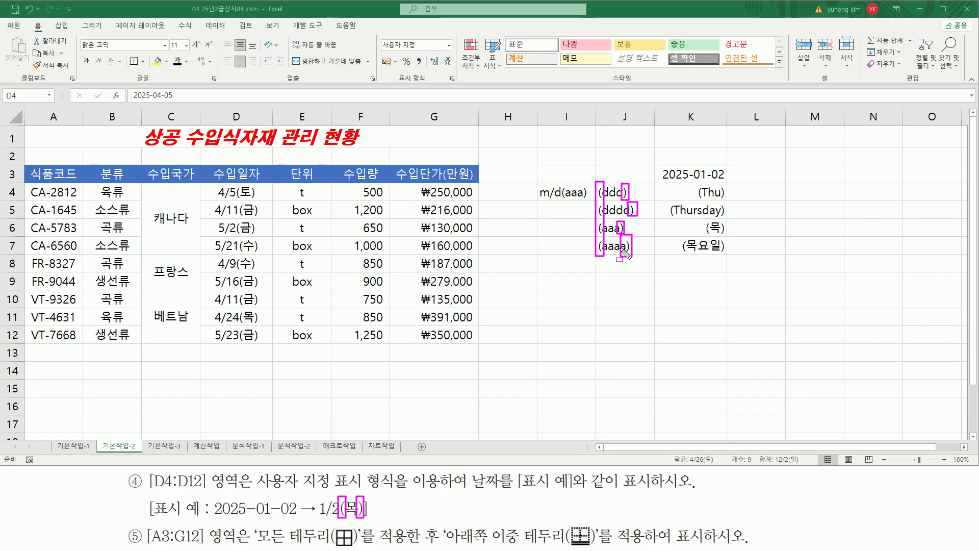
key("Escape")
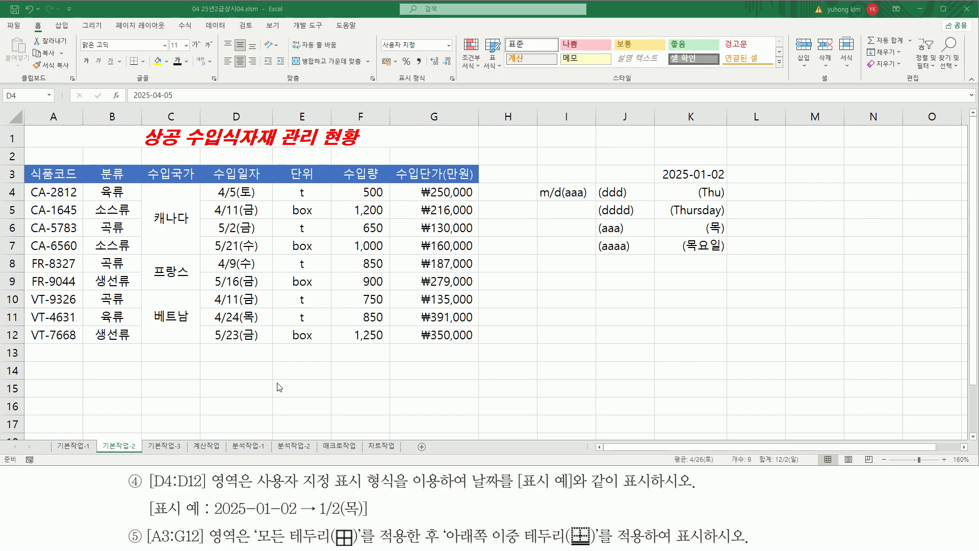
mouse_move(149, 533)
left_mouse_down()
mouse_move(146, 523)
mouse_move(197, 544)
mouse_move(235, 546)
left_mouse_up()
mouse_move(28, 165)
left_mouse_down()
mouse_move(79, 182)
mouse_move(97, 214)
mouse_move(449, 321)
mouse_move(482, 352)
mouse_move(478, 345)
left_mouse_up()
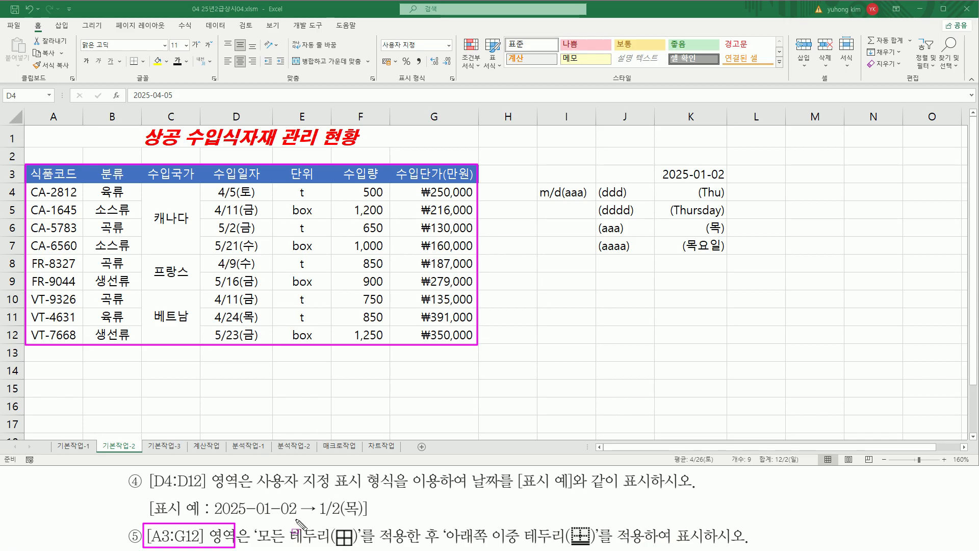
left_click_drag(283, 547, 716, 547)
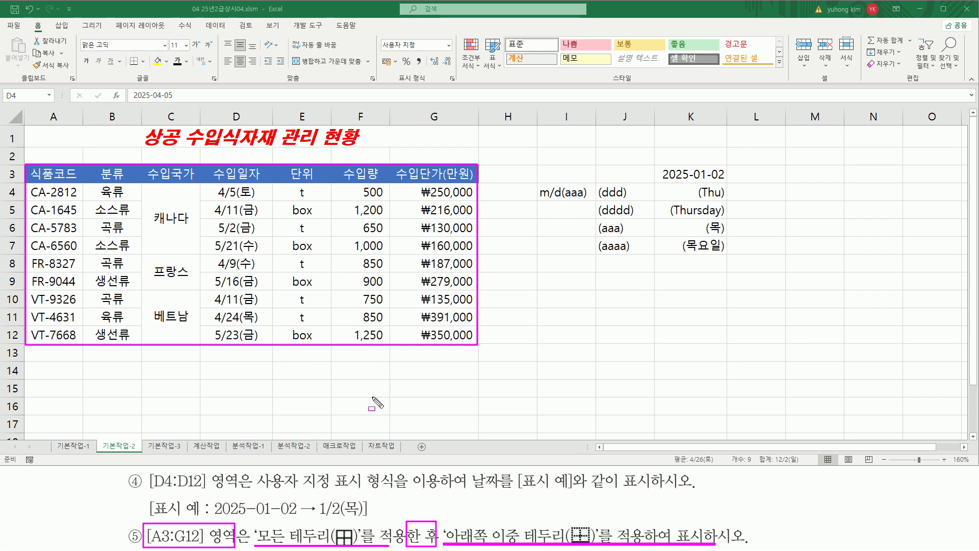
key("Escape")
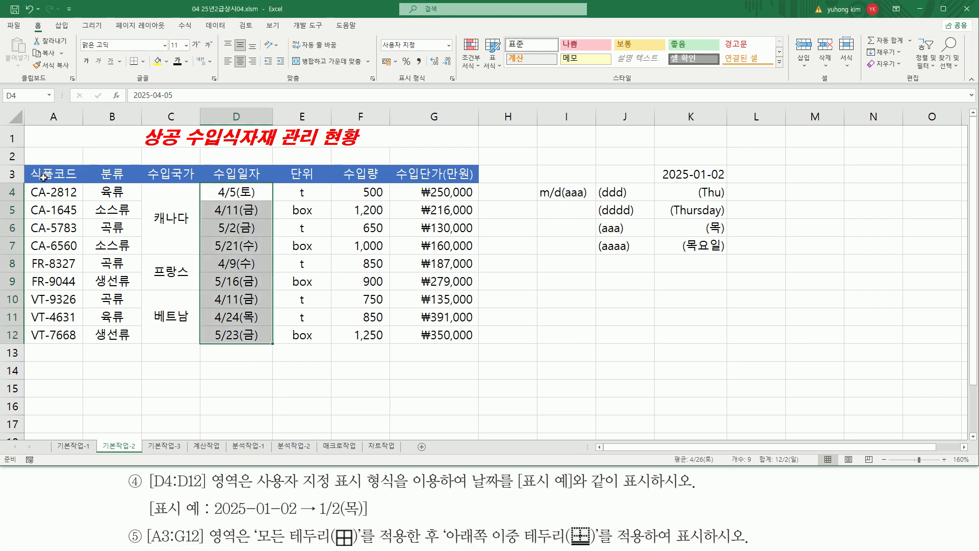
Step: Apply all borders (모든 테두리) to every cell in the range A3:G12
mouse_move(45, 174)
left_mouse_down()
mouse_move(255, 244)
mouse_move(408, 323)
left_mouse_up()
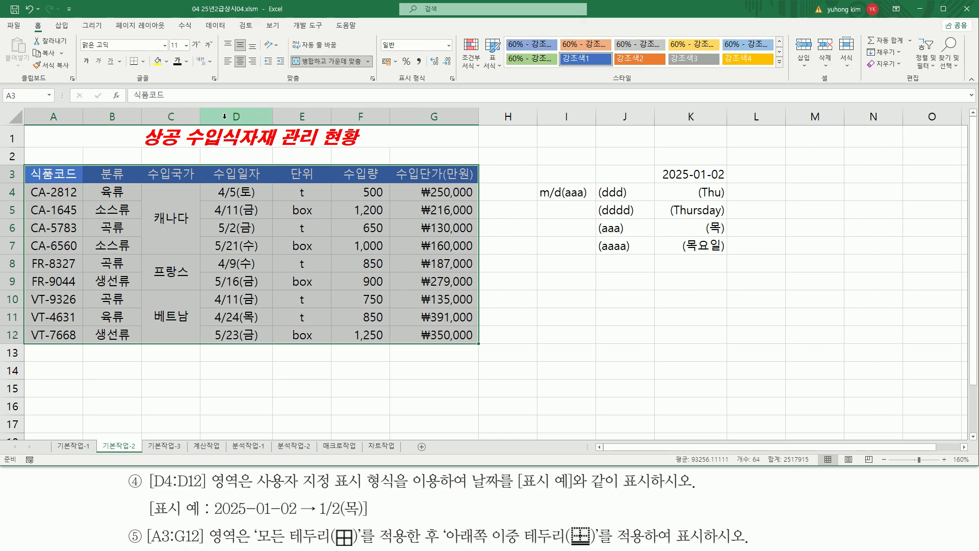
left_click(144, 61)
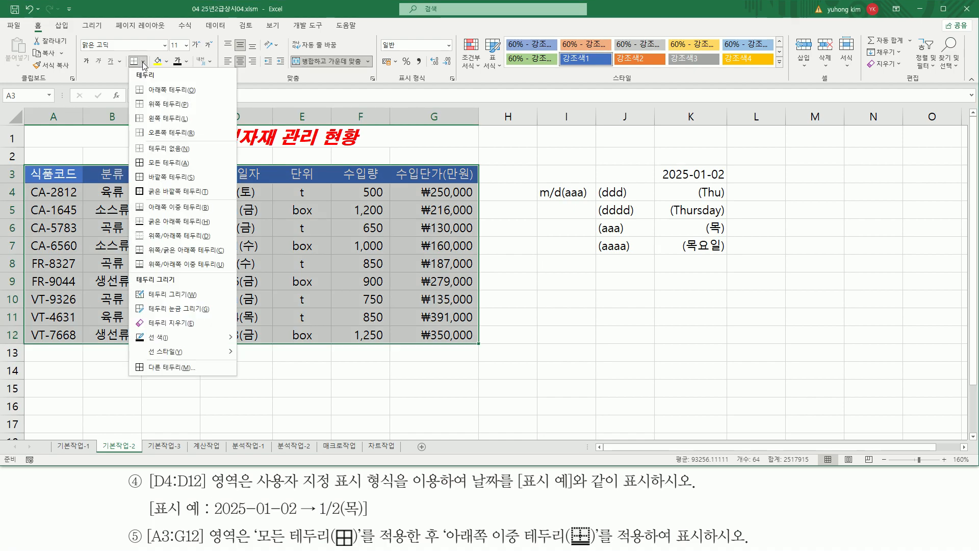
left_click(166, 164)
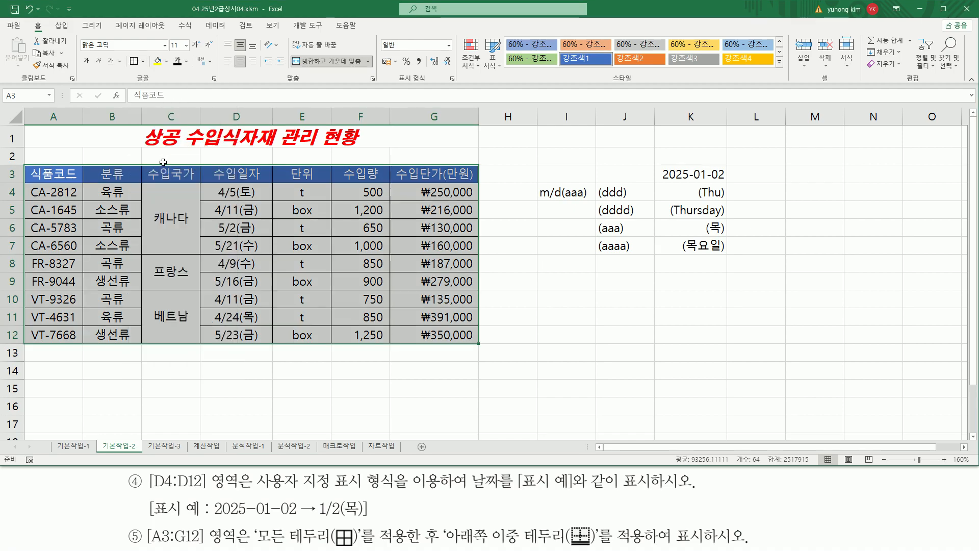
Step: Apply a bottom double border (아래쪽 이중 테두리) to the range A3:G12 and deselect the table
left_click_drag(260, 544, 602, 547)
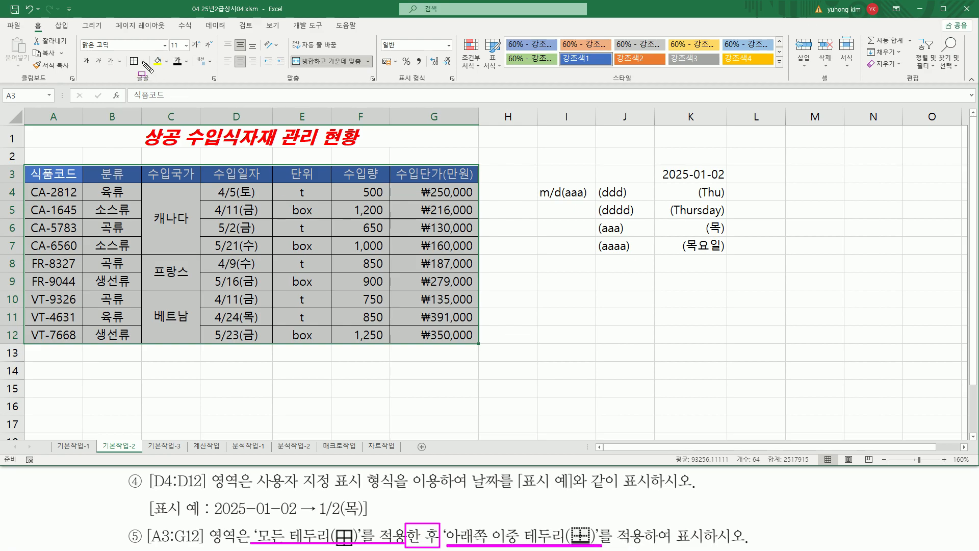
left_click_drag(140, 54, 147, 65)
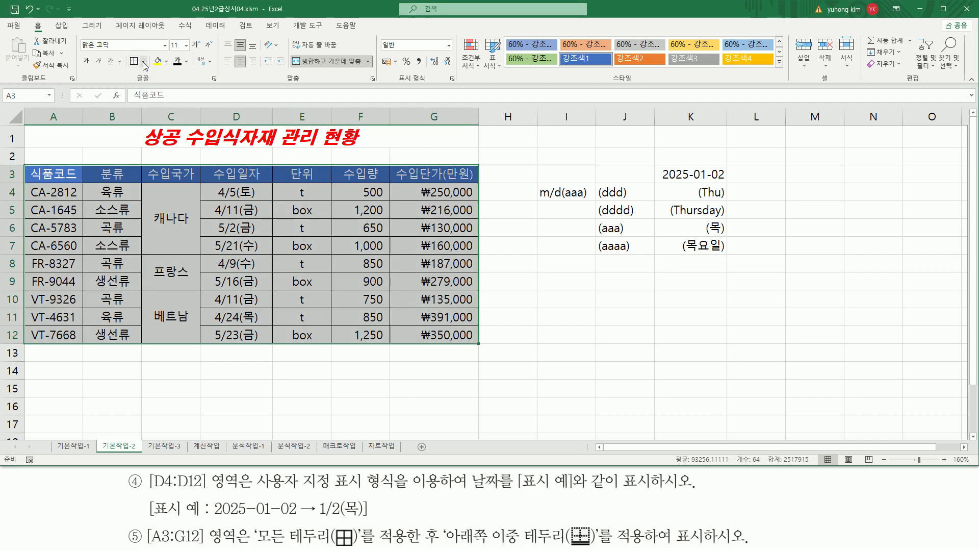
left_click(144, 61)
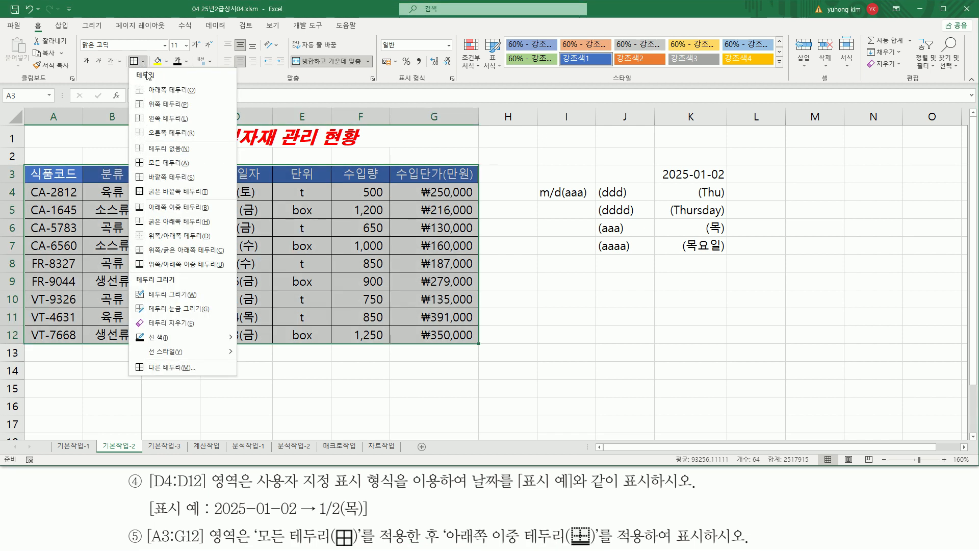
left_click(172, 211)
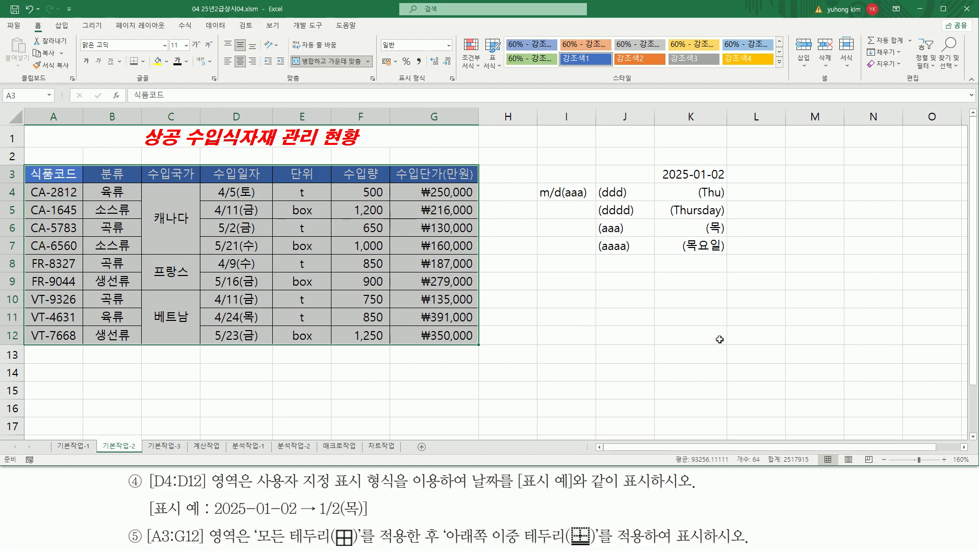
left_click(694, 291)
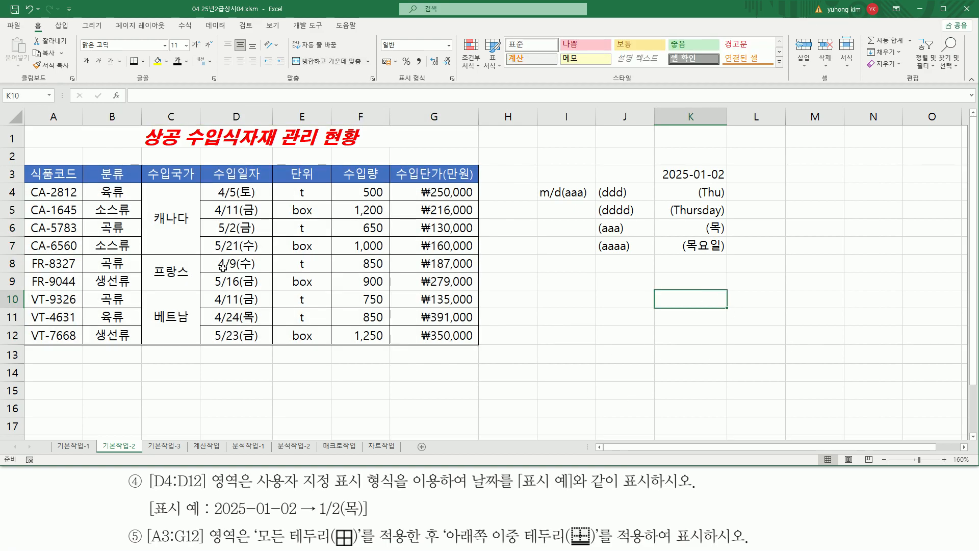
mouse_move(22, 337)
left_mouse_down()
mouse_move(35, 351)
mouse_move(483, 355)
left_mouse_up()
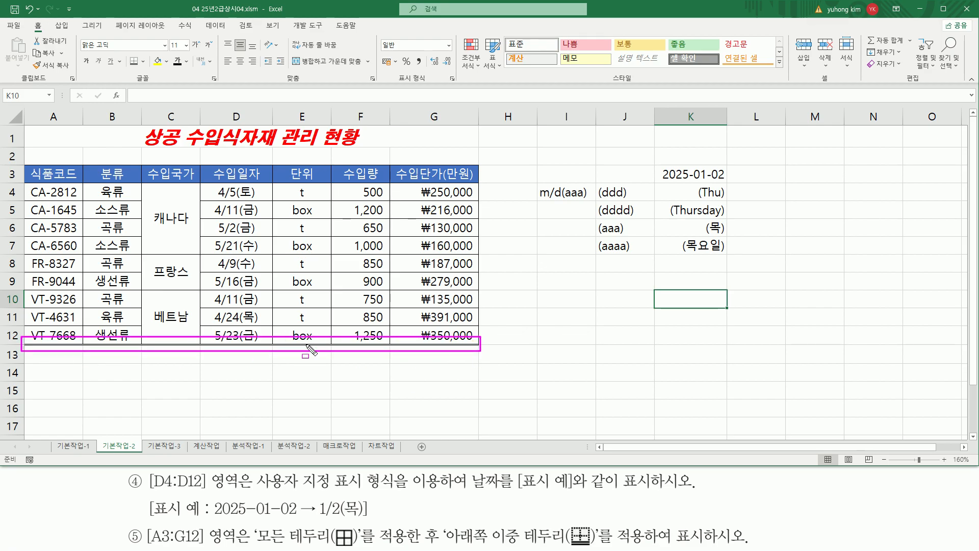
key("Escape")
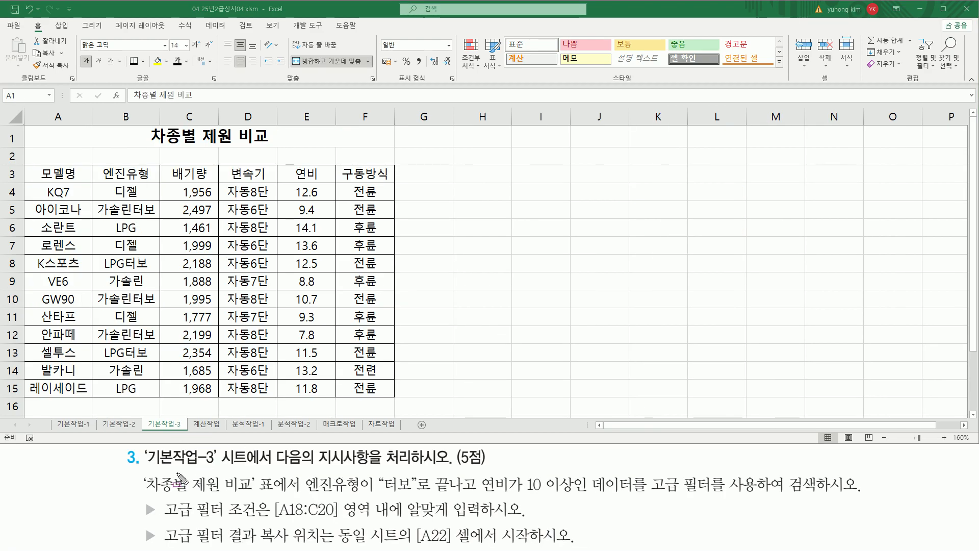
Step: Examine the advanced filter instructions for the 기본작업-3 sheet against the 엔진유형 and 연비 columns of the 차종별 제원 비교 table
mouse_move(145, 465)
left_mouse_down()
mouse_move(232, 473)
mouse_move(215, 449)
left_mouse_up()
mouse_move(309, 466)
left_mouse_down()
mouse_move(490, 468)
mouse_move(463, 468)
left_mouse_up()
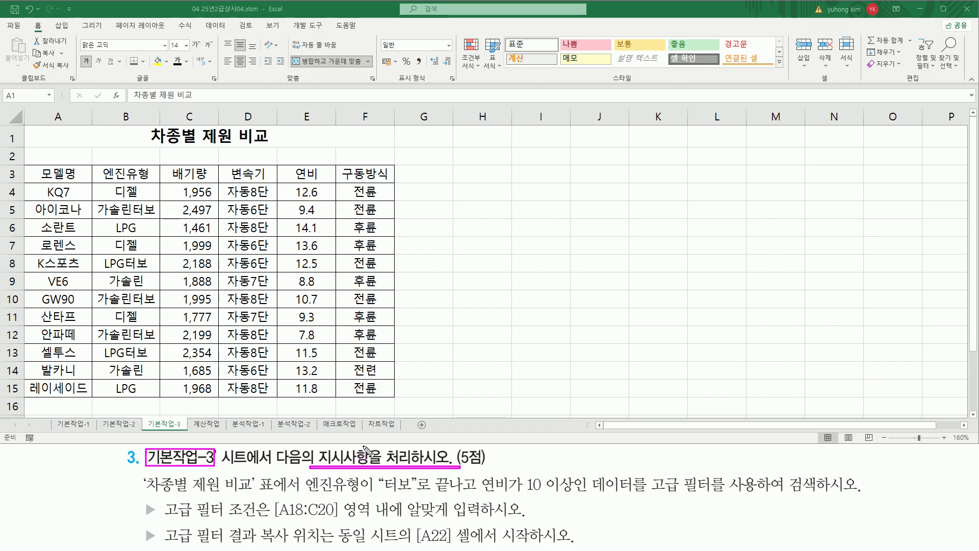
left_click_drag(144, 416, 186, 431)
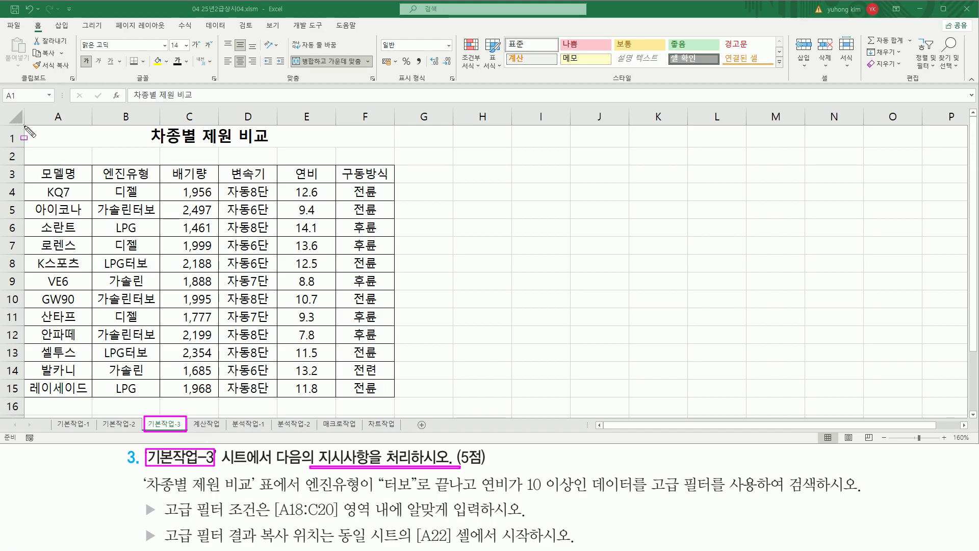
mouse_move(23, 124)
left_mouse_down()
mouse_move(347, 327)
mouse_move(393, 396)
left_mouse_up()
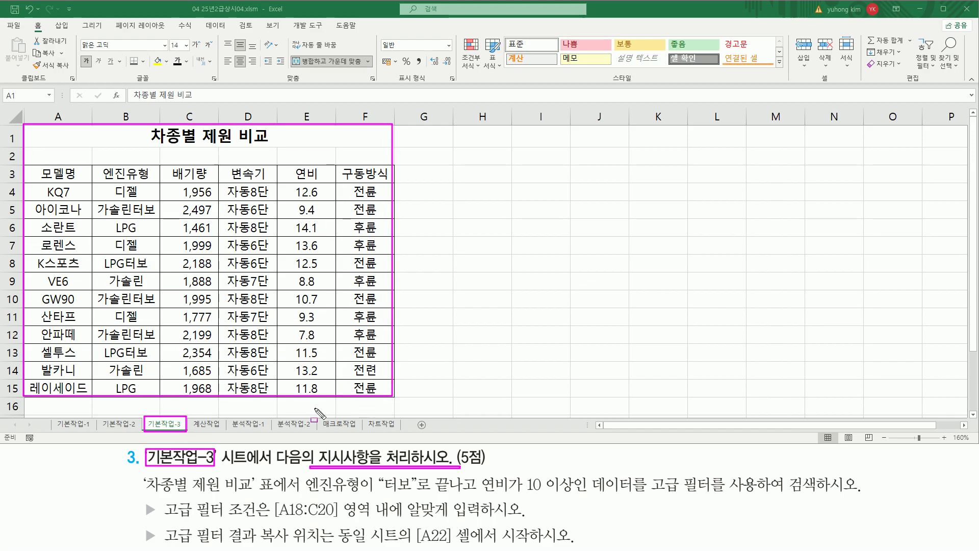
key("Escape")
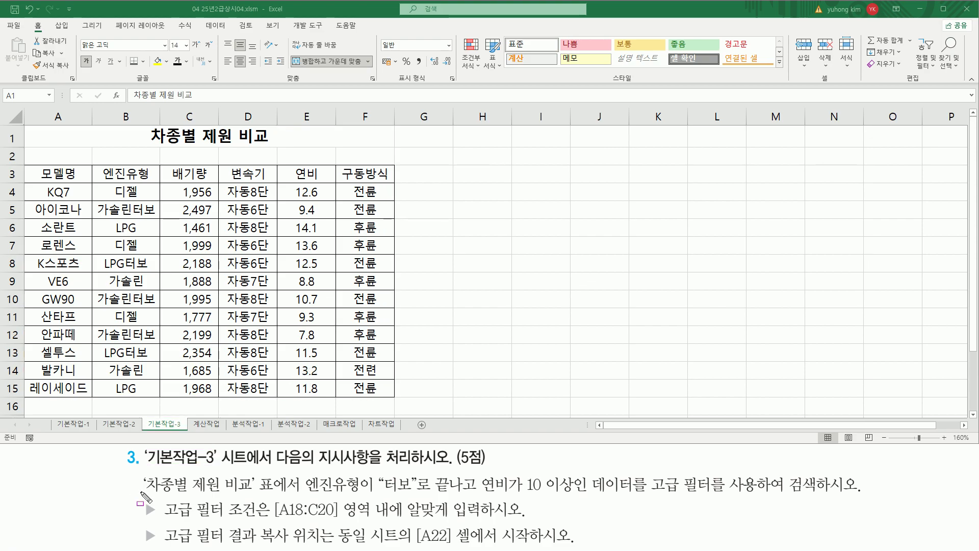
left_click_drag(142, 493, 304, 493)
left_click_drag(349, 498, 361, 500)
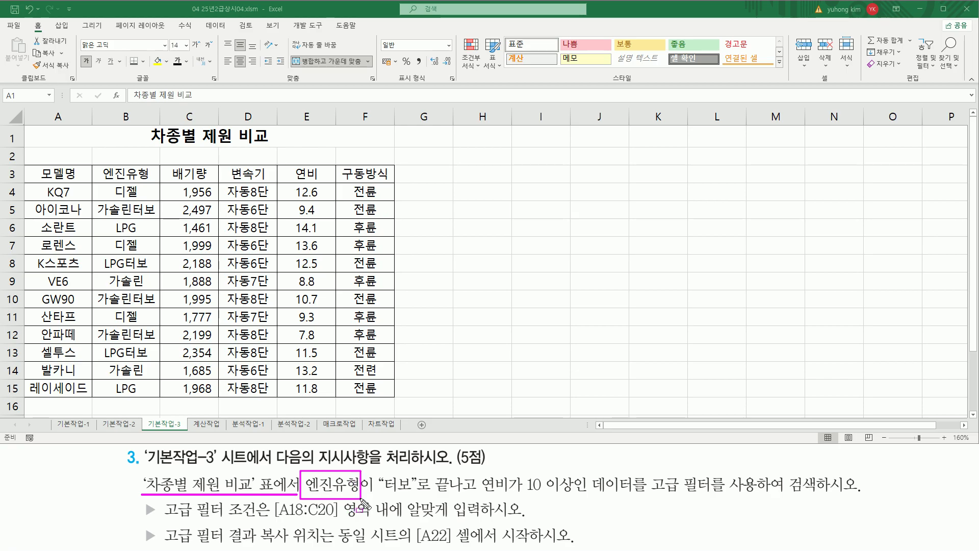
left_click_drag(97, 165, 154, 182)
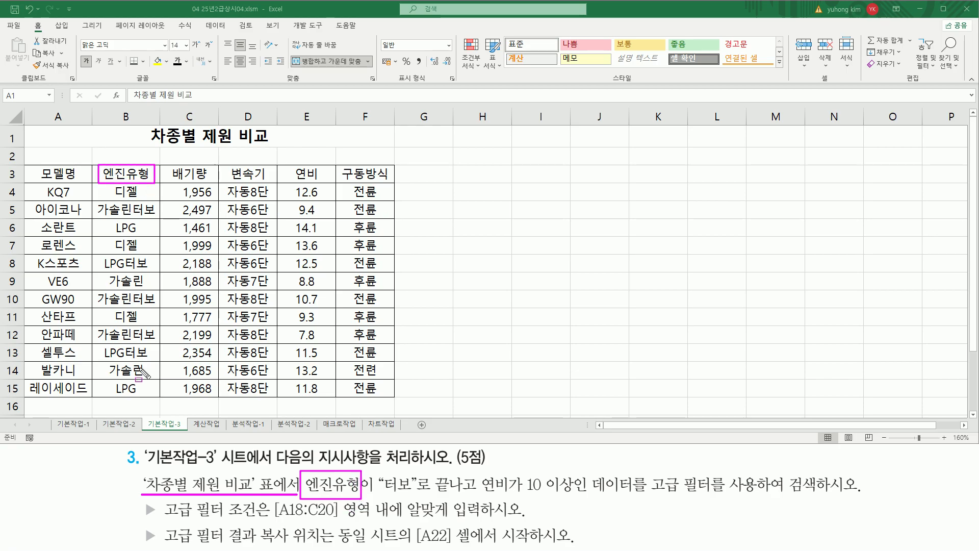
left_click_drag(378, 495, 509, 496)
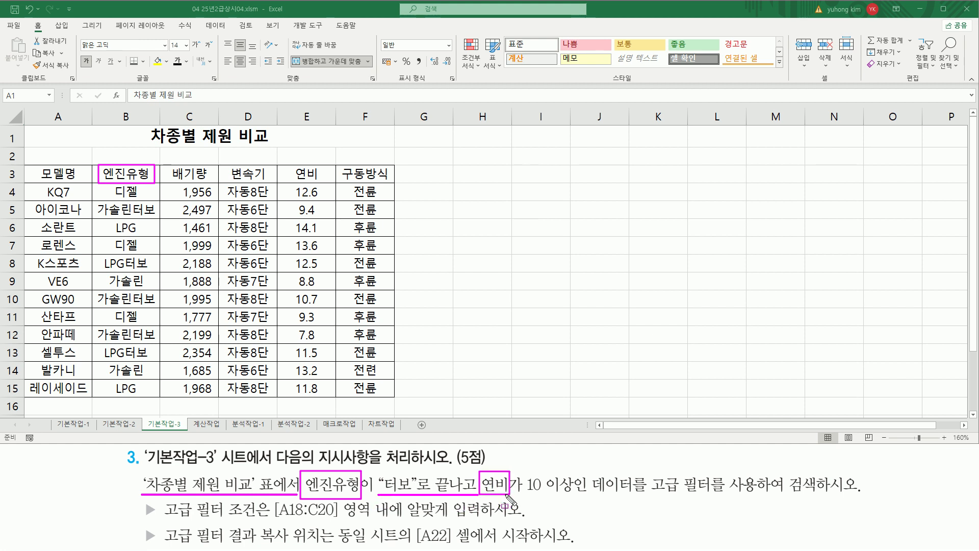
left_click_drag(279, 164, 332, 179)
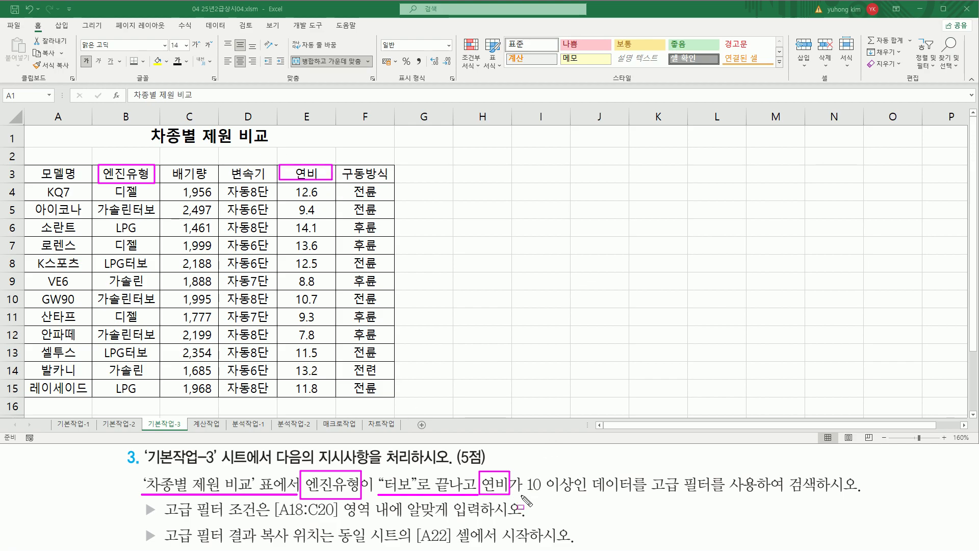
left_click_drag(516, 493, 822, 497)
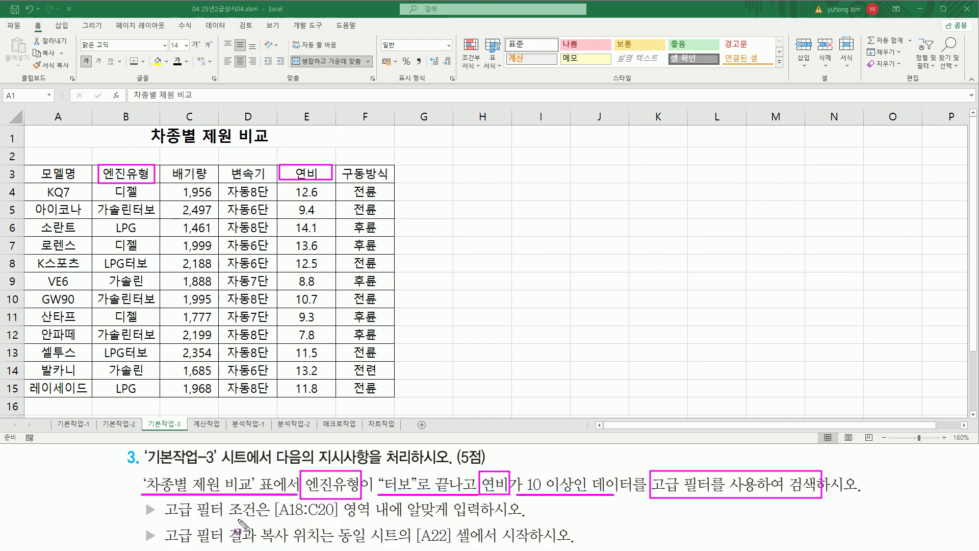
left_click_drag(230, 519, 483, 520)
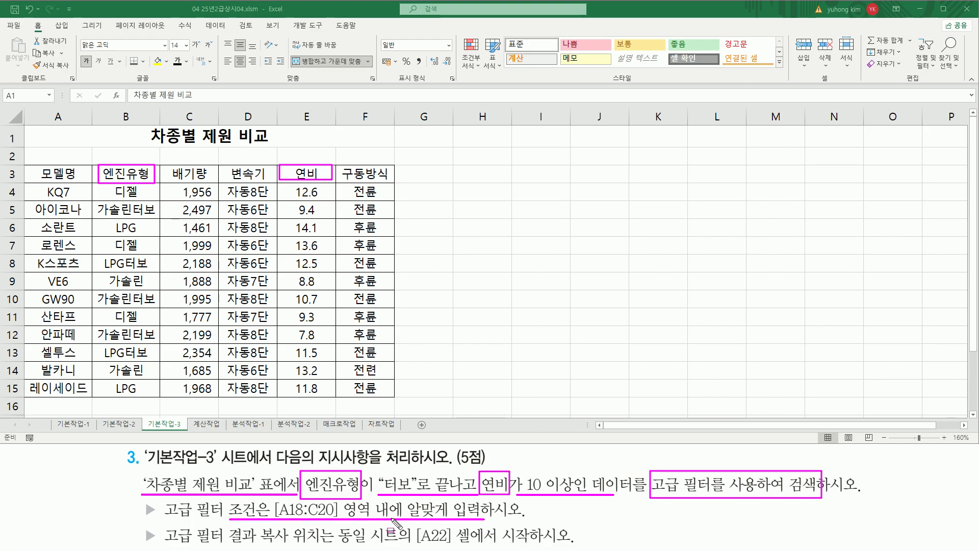
key("Escape")
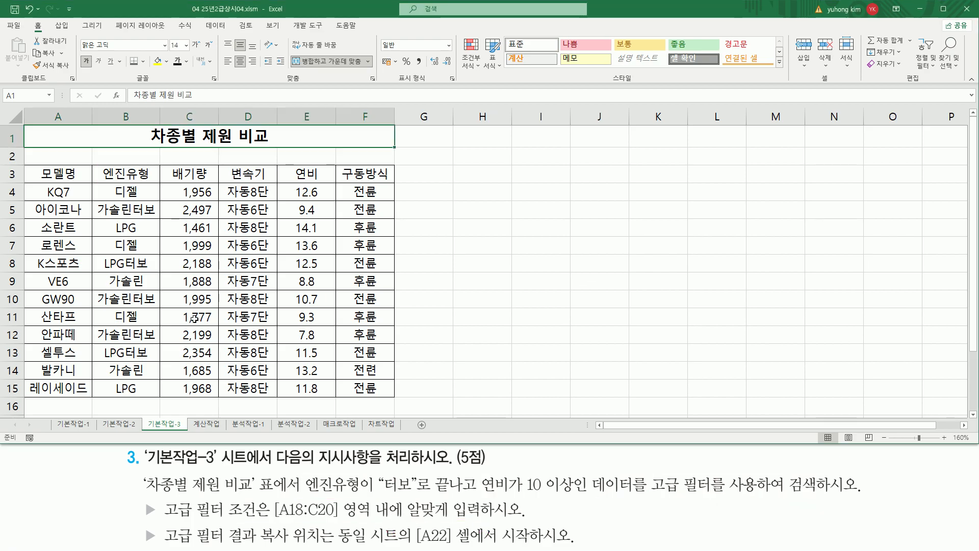
Step: Select the advanced filter criteria area A18:C20 below the 차종별 제원 비교 table
scroll(194, 318, "down", 1)
scroll(169, 329, "down", 1)
left_click(44, 331)
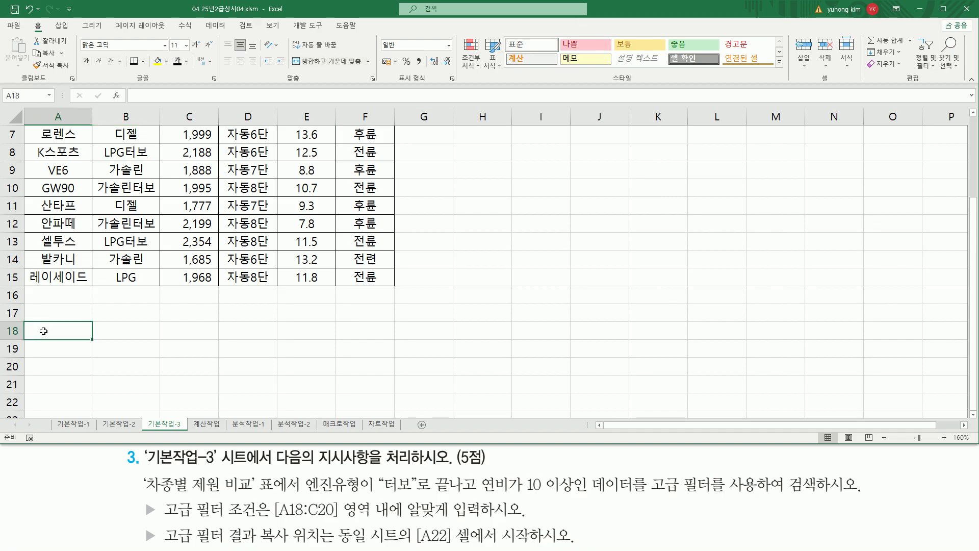
left_click_drag(39, 329, 175, 370)
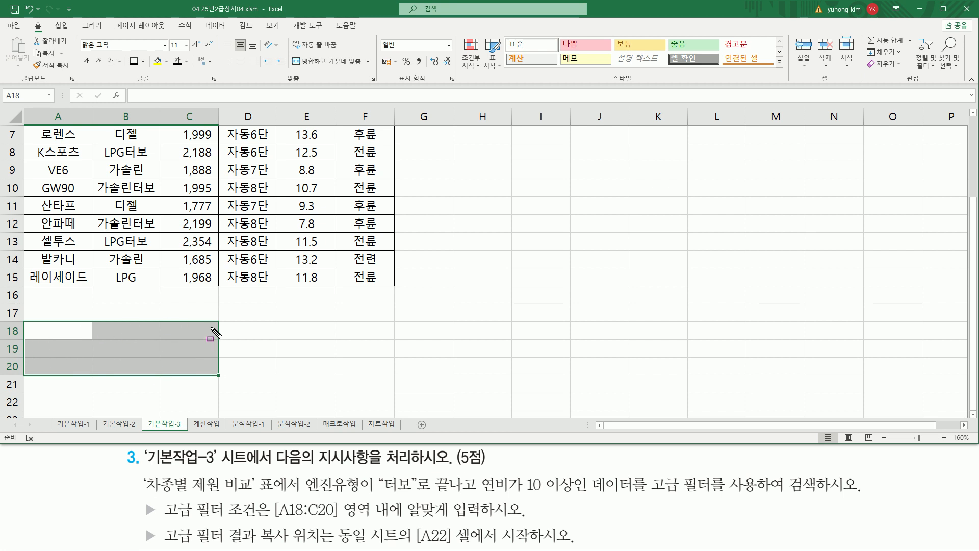
scroll(217, 331, "up", 2)
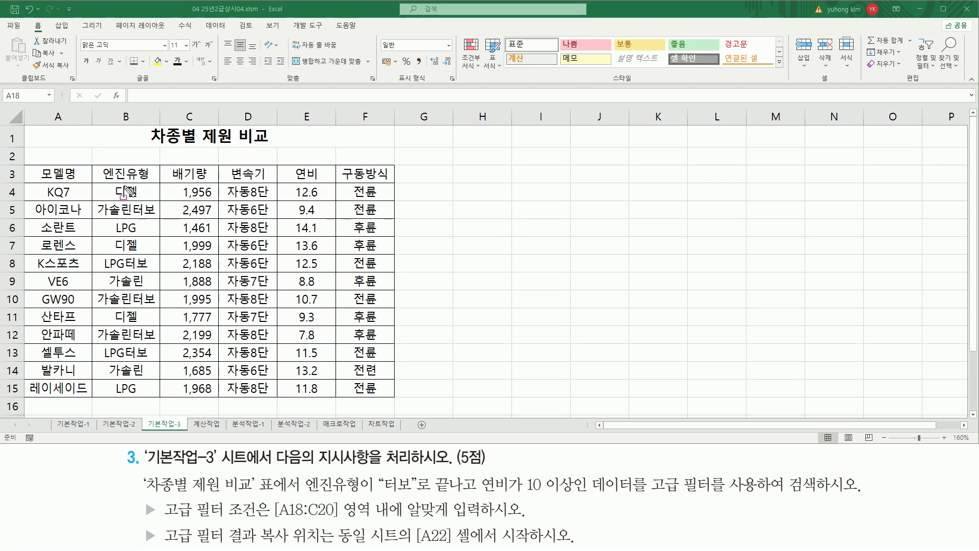
left_click_drag(97, 164, 151, 184)
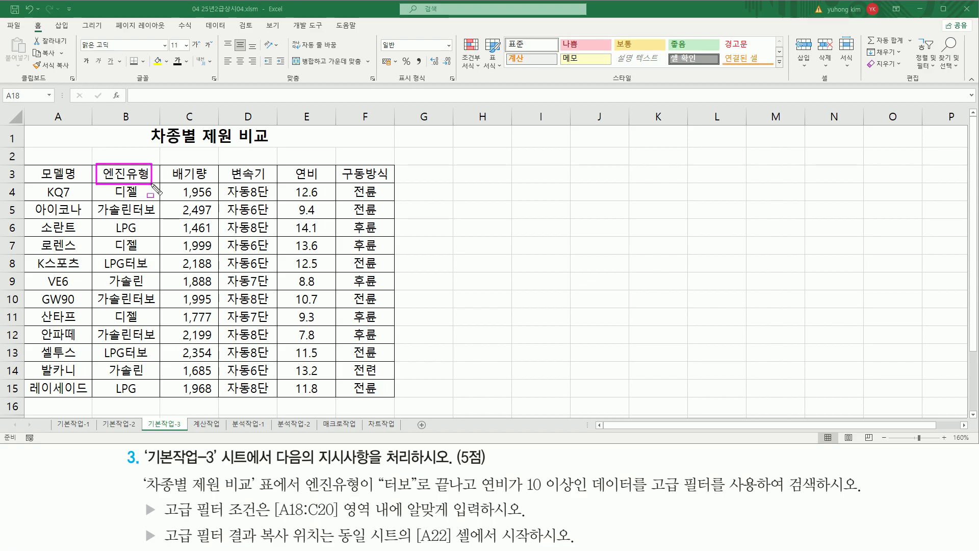
left_click_drag(285, 166, 322, 181)
left_click_drag(303, 494, 585, 494)
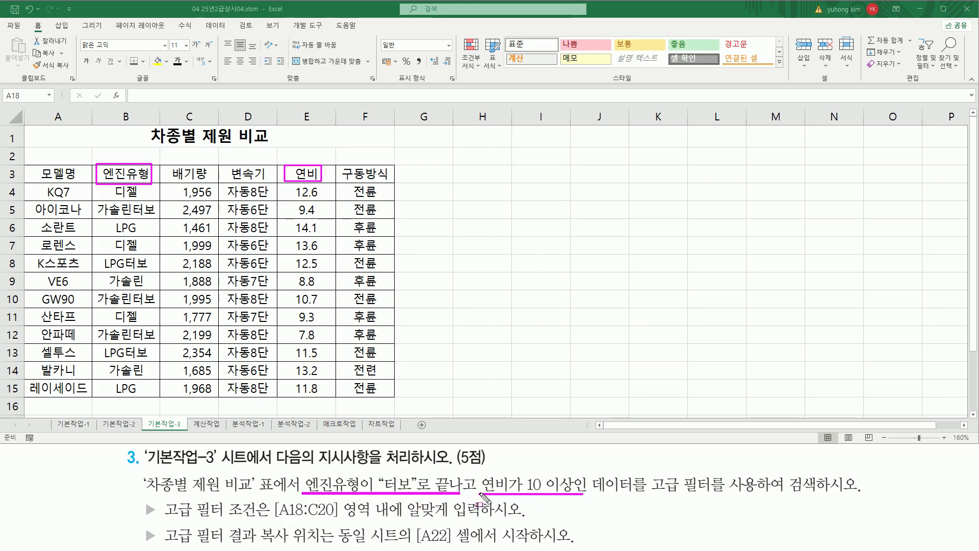
Step: Enter the criteria heading 엔진유형 in cell A18 below the 차종별 제원 비교 table
left_click_drag(449, 475, 479, 493)
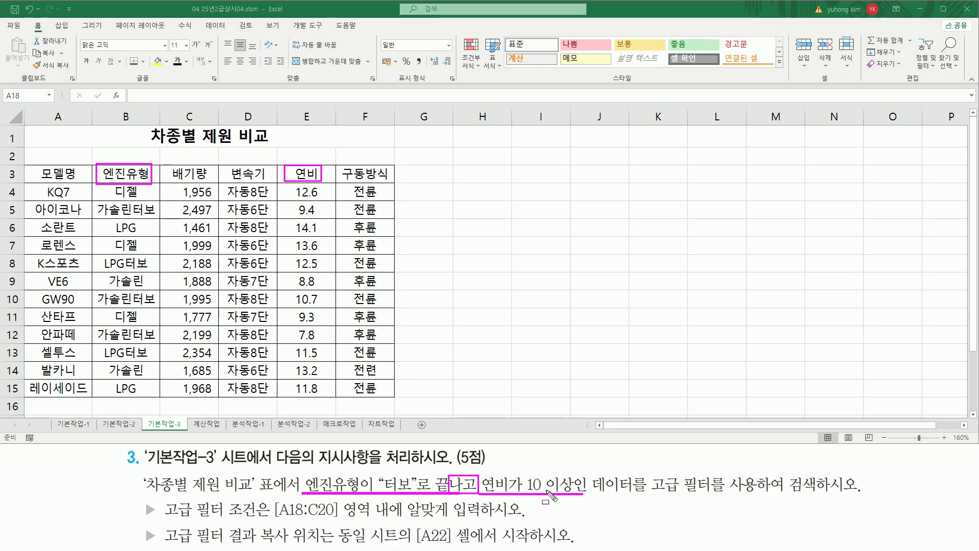
key("Escape")
scroll(143, 330, "down", 2)
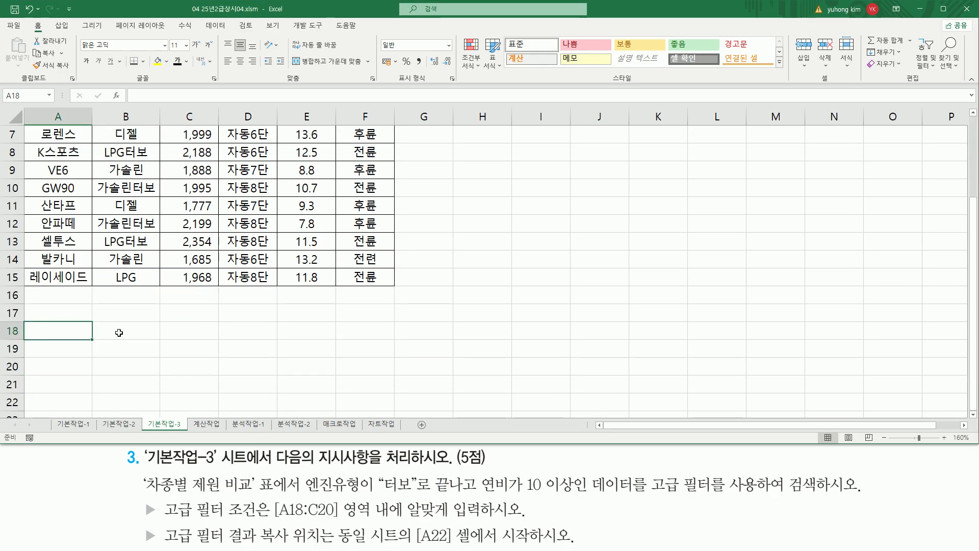
type("dps")
key("BackSpace")
key("BackSpace")
key("BackSpace")
type("엔진융ㅇ")
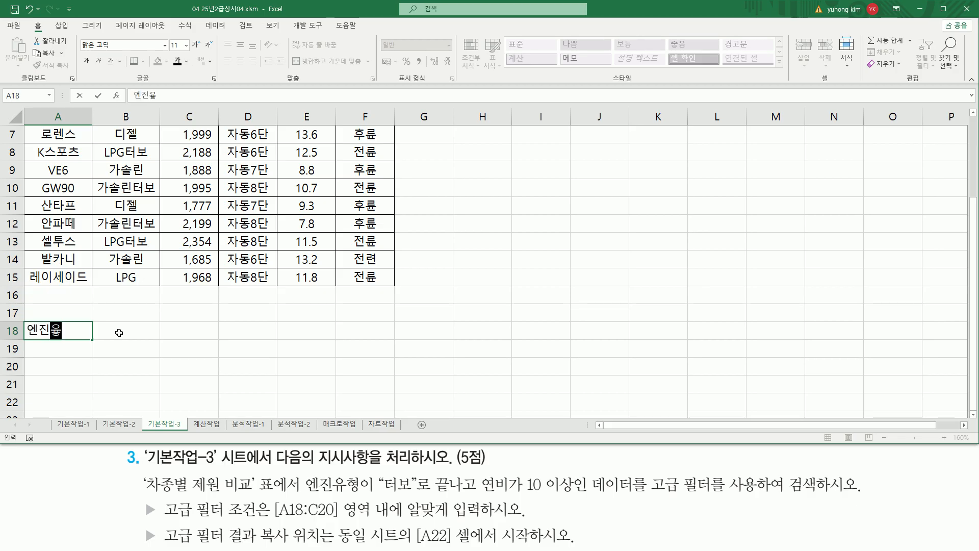
key("BackSpace")
key("BackSpace")
key("BackSpace")
type("진유형")
key("ctrl+Return")
Step: Enter the criteria heading 연비 in cell B18, beside the 엔진유형 heading
left_click(119, 333)
type("ㅇ")
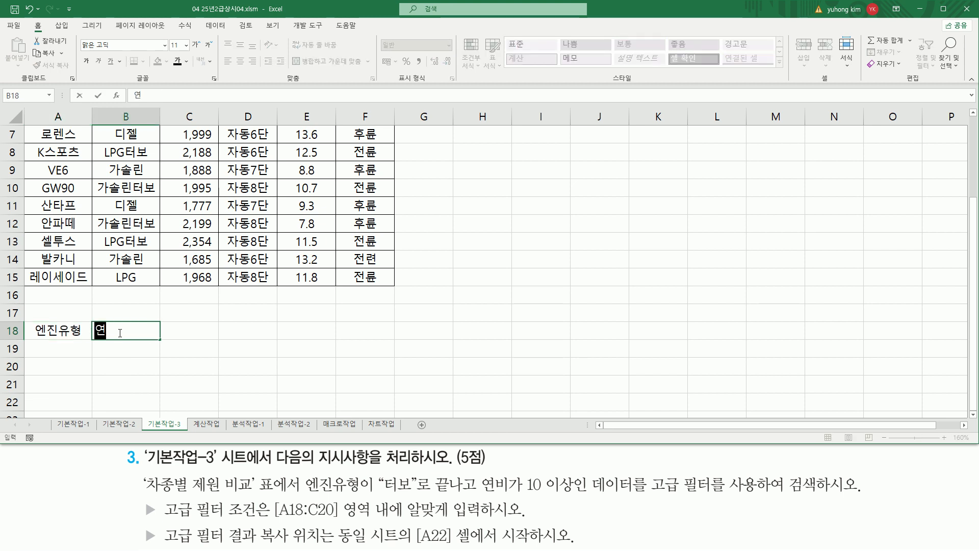
type("비")
key("Return")
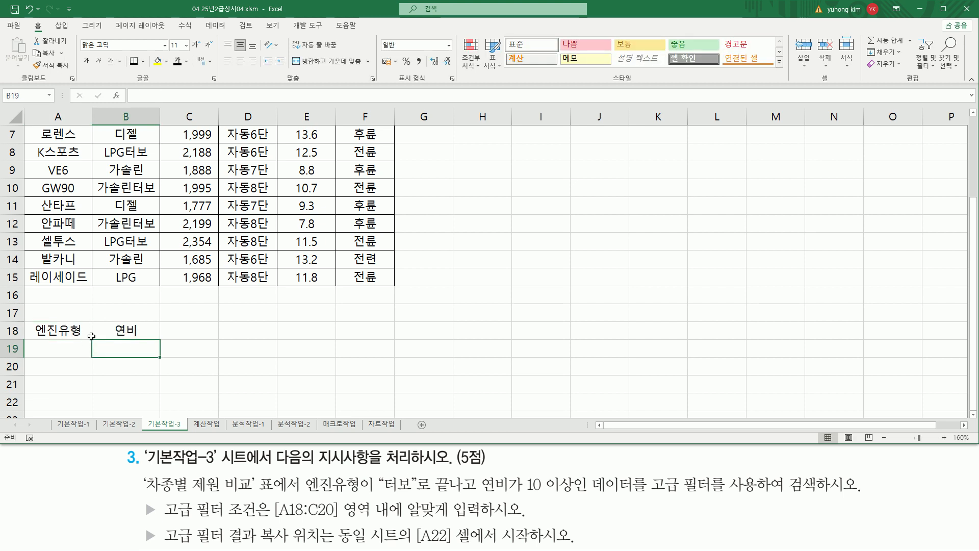
Step: Enter 터보 in cell A19 under the 엔진유형 criteria heading
left_click_drag(33, 323, 153, 339)
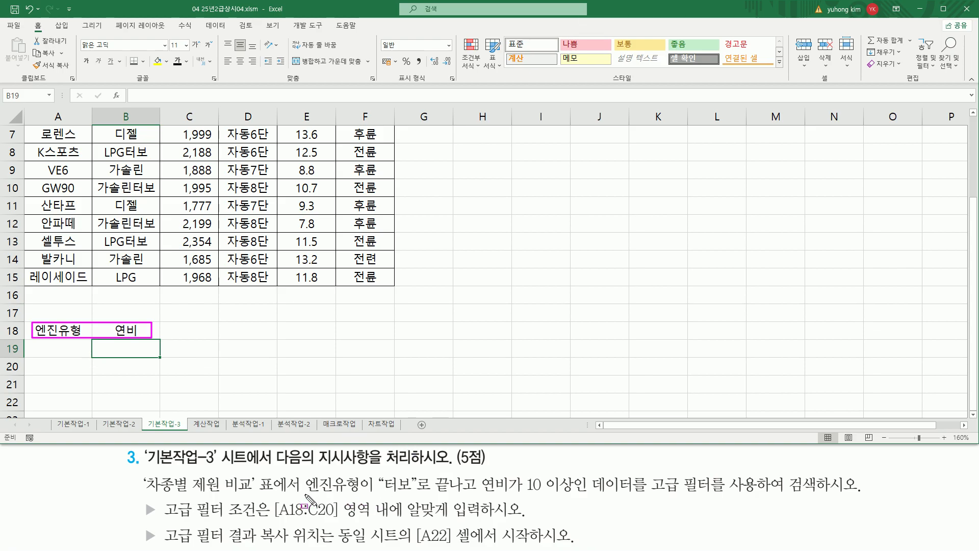
left_click_drag(377, 494, 465, 494)
key("Escape")
left_click(53, 348)
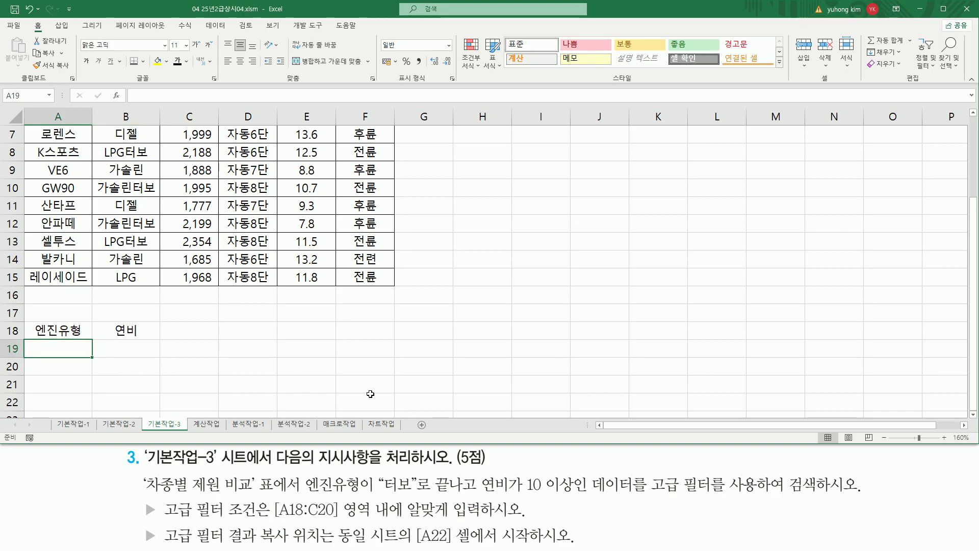
type("터보")
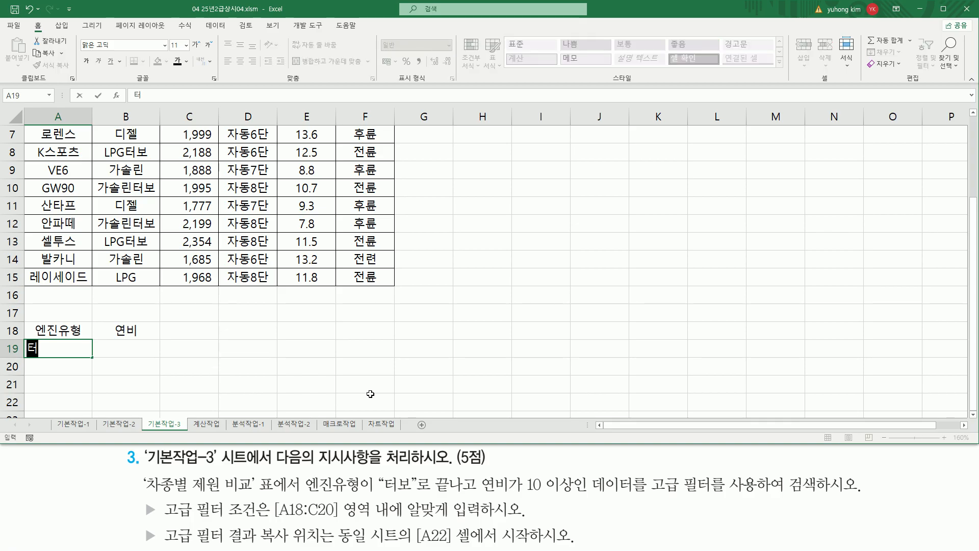
key("Return")
key("Up")
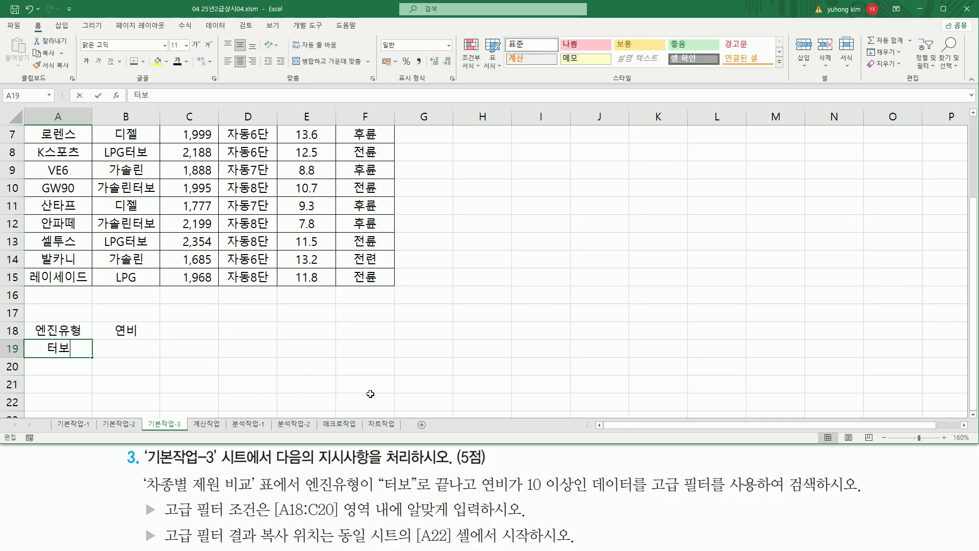
Step: Change the 엔진유형 criterion in cell A19 to *터보 so it matches values ending in 터보
key("F2")
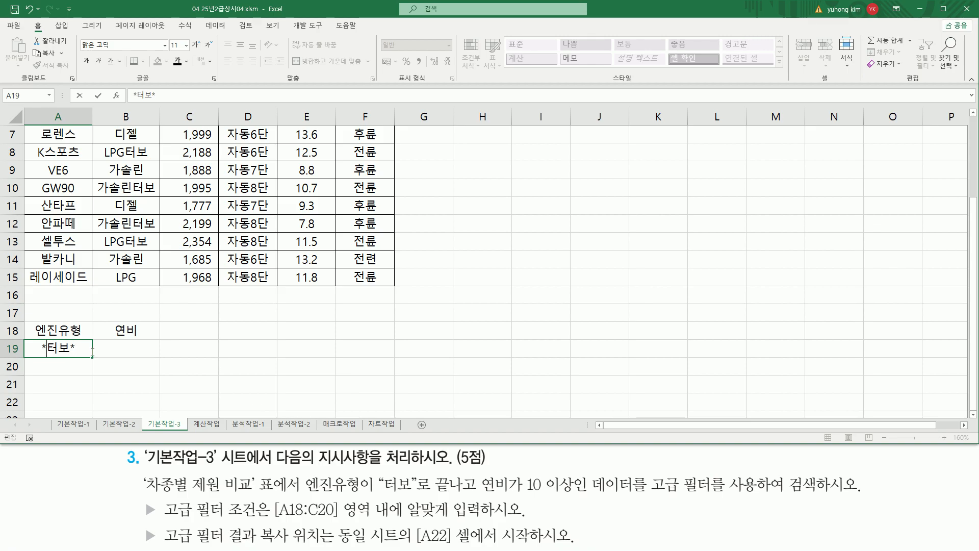
key("ctrl+2")
left_click_drag(376, 493, 471, 494)
key("Escape")
left_click(80, 348)
key("Return")
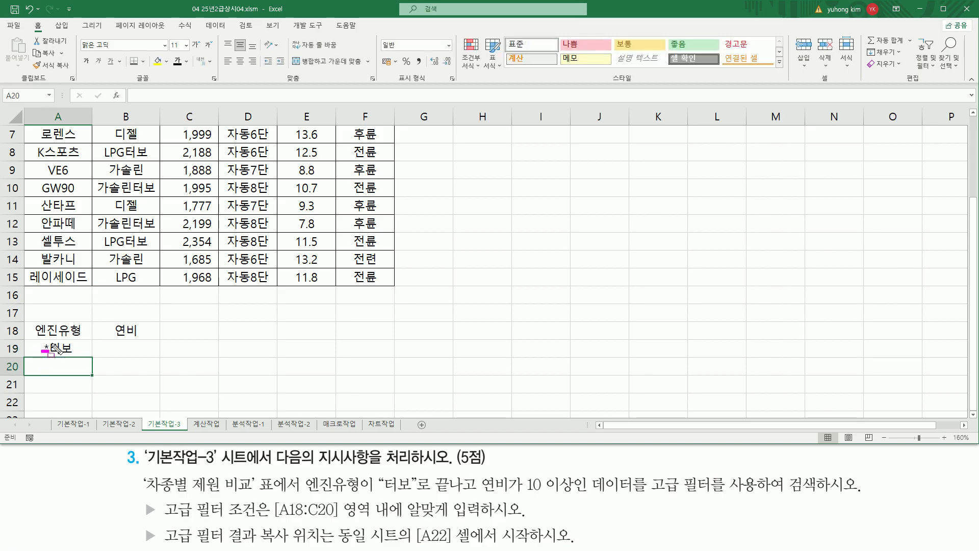
left_click_drag(49, 338, 77, 359)
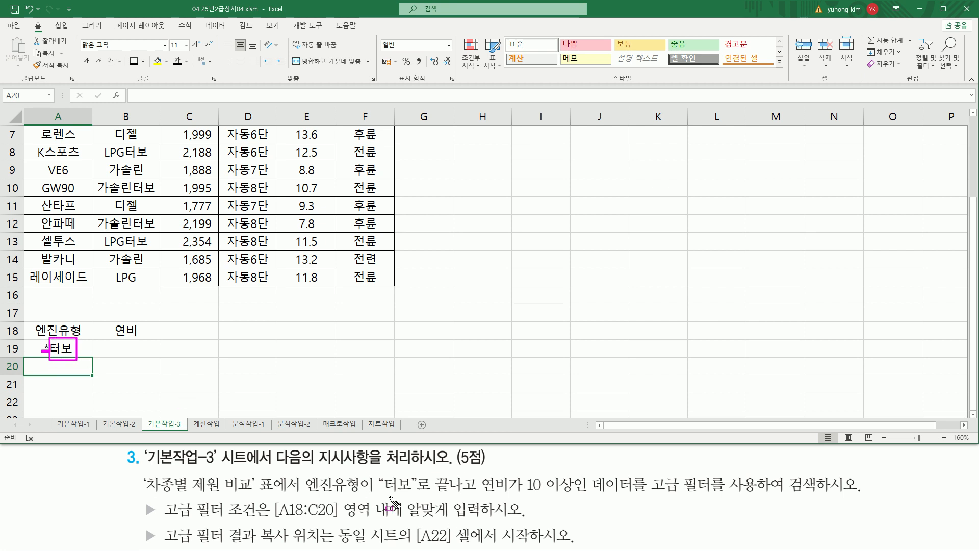
key("Escape")
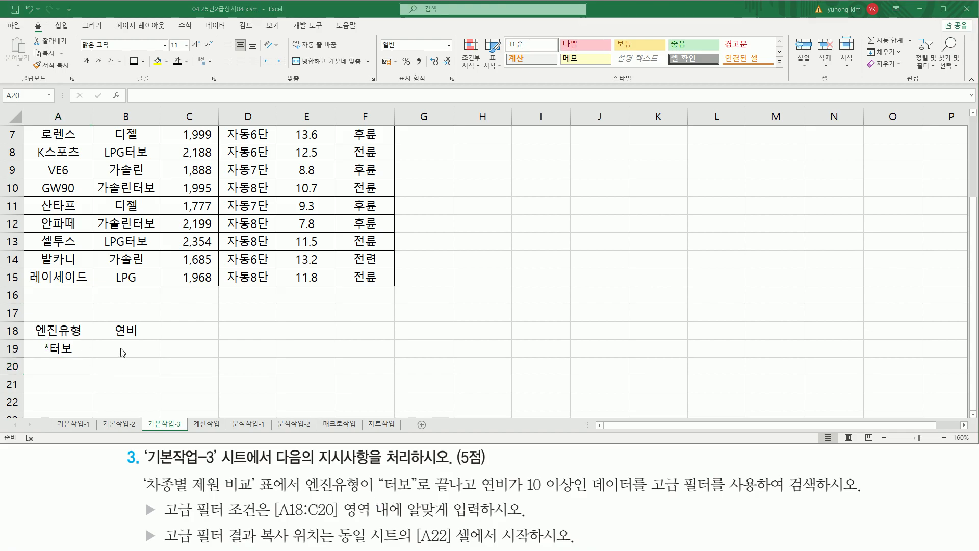
Step: Enter the criterion >=10 in cell B19 under 연비, on the same row as *터보
mouse_move(475, 496)
left_mouse_down()
mouse_move(536, 487)
mouse_move(581, 500)
left_mouse_up()
key("Escape")
left_click(126, 348)
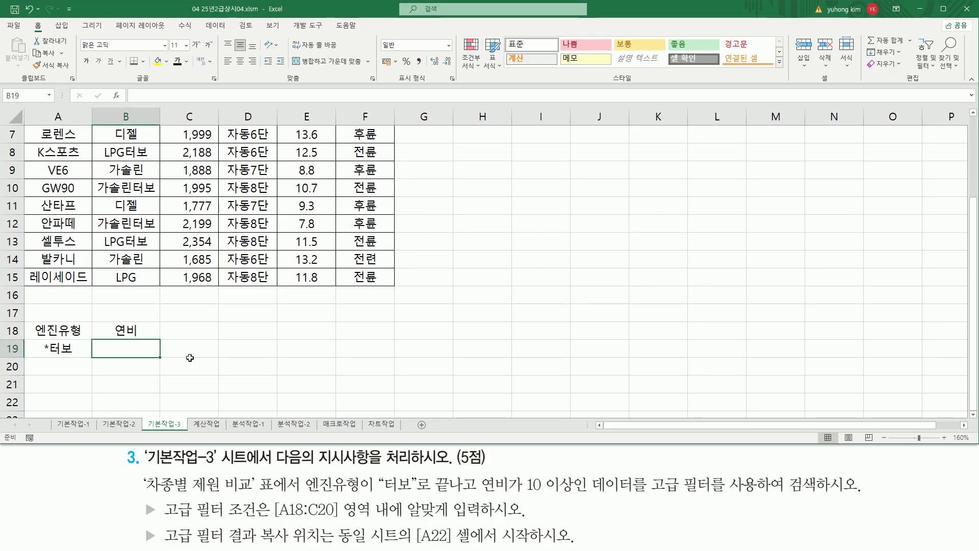
type(">=10")
key("Return")
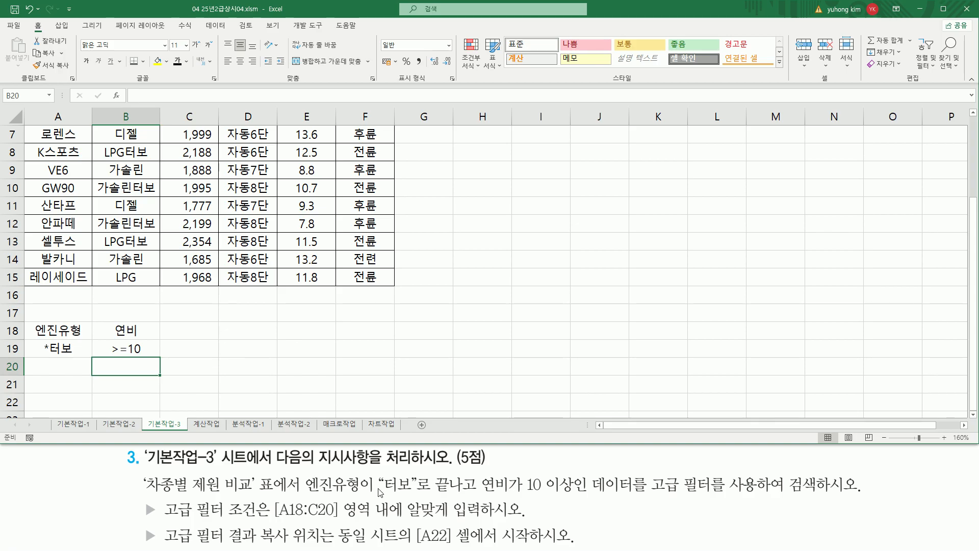
mouse_move(301, 470)
left_mouse_down()
mouse_move(403, 497)
mouse_move(579, 495)
left_mouse_up()
left_click_drag(450, 492, 482, 493)
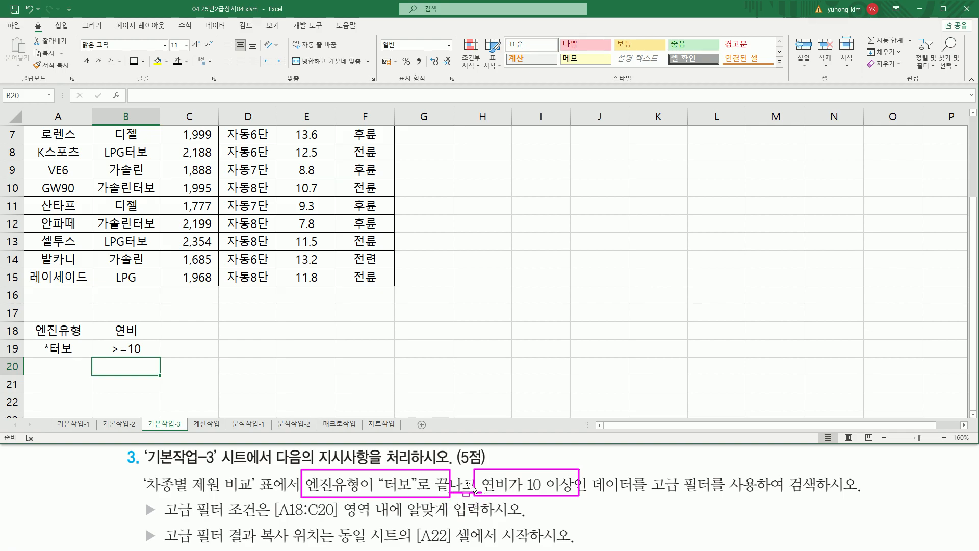
left_click_drag(27, 338, 158, 357)
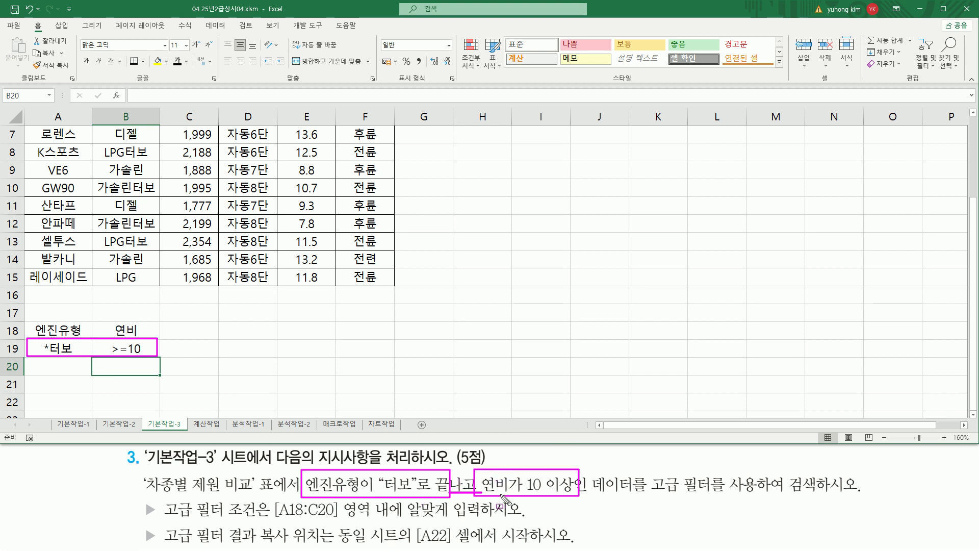
key("Escape")
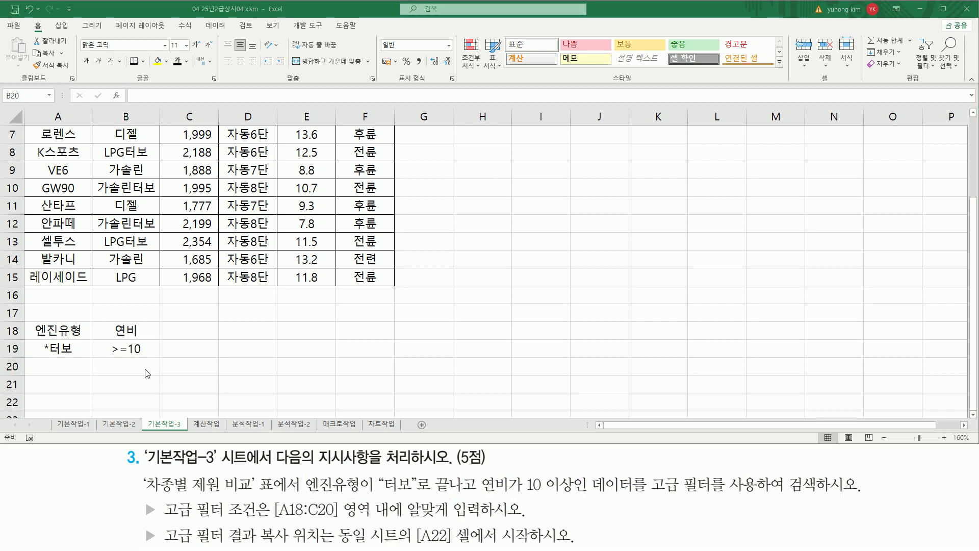
Step: Try moving the >=10 criterion down to cell B20, and move it back to B19
left_click(140, 354)
left_click_drag(141, 360, 137, 366)
left_click_drag(33, 343, 144, 349)
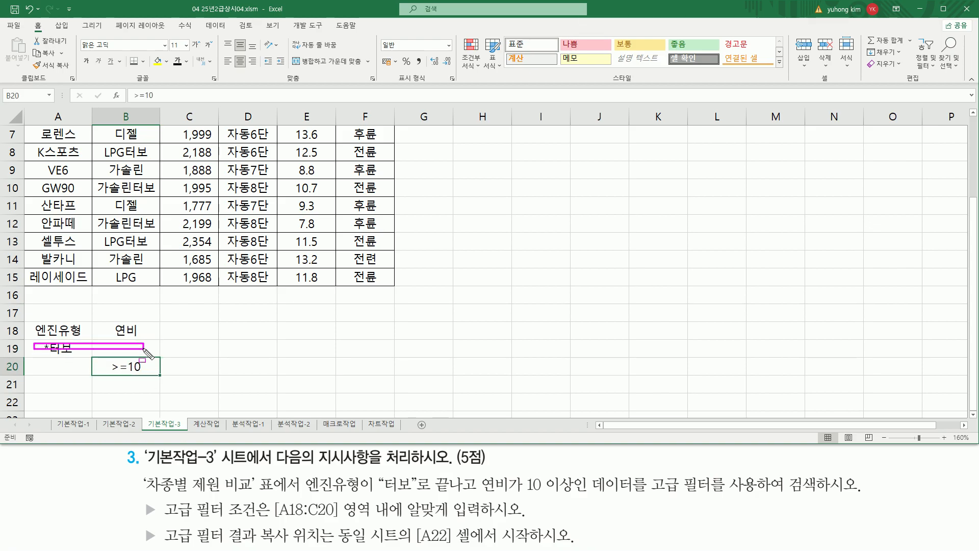
left_click_drag(46, 361, 135, 374)
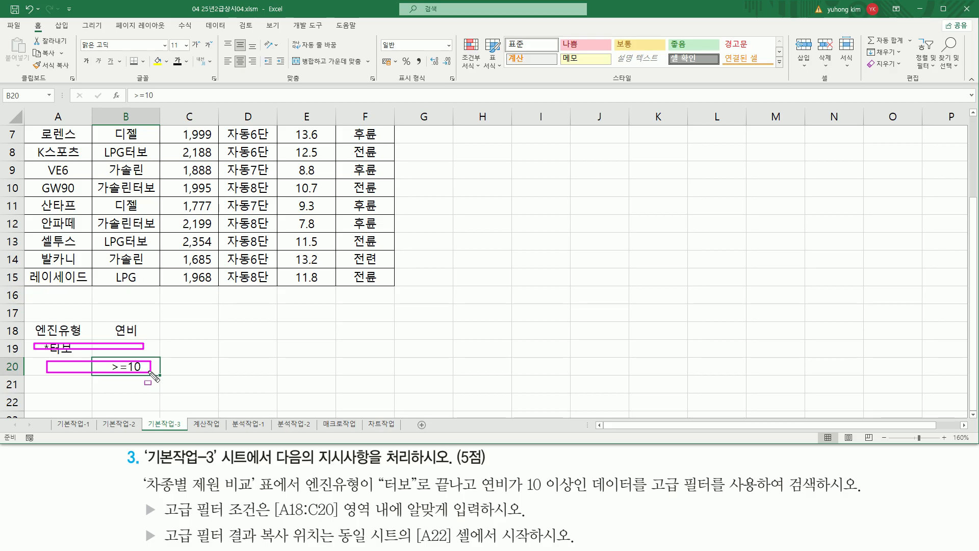
key("Escape")
left_click_drag(144, 368, 145, 348)
left_click_drag(37, 341, 157, 355)
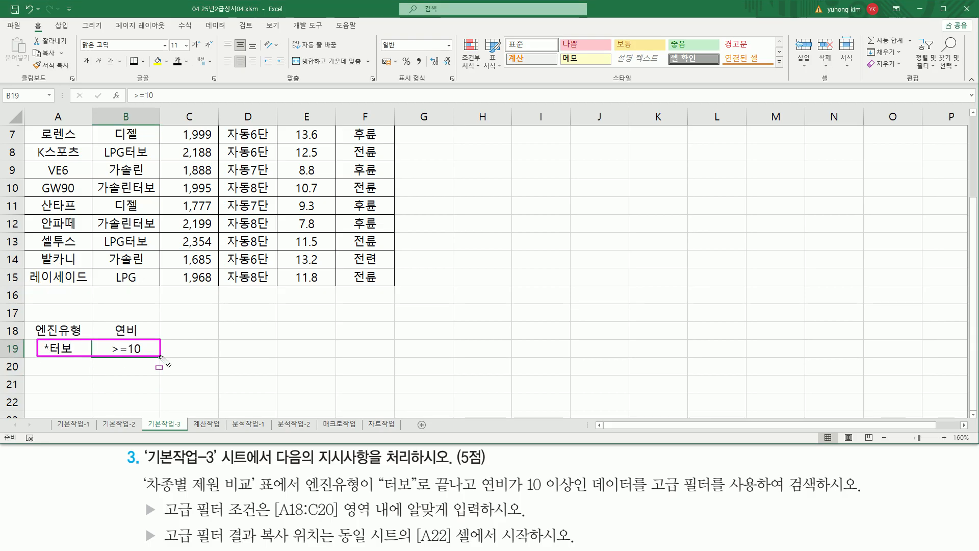
key("Escape")
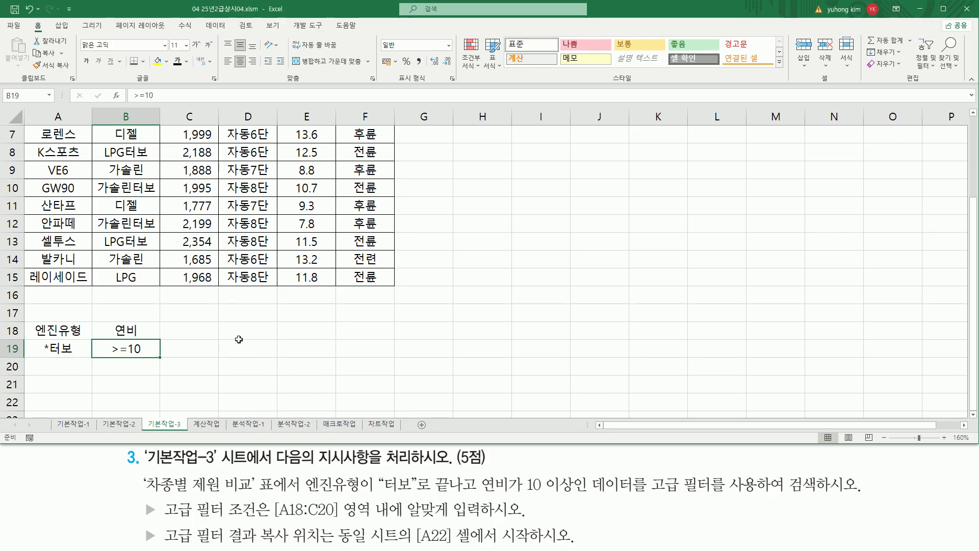
Step: Open the advanced filter (고급 필터) settings with a cell inside the 차종별 제원 비교 table selected
left_click(238, 339)
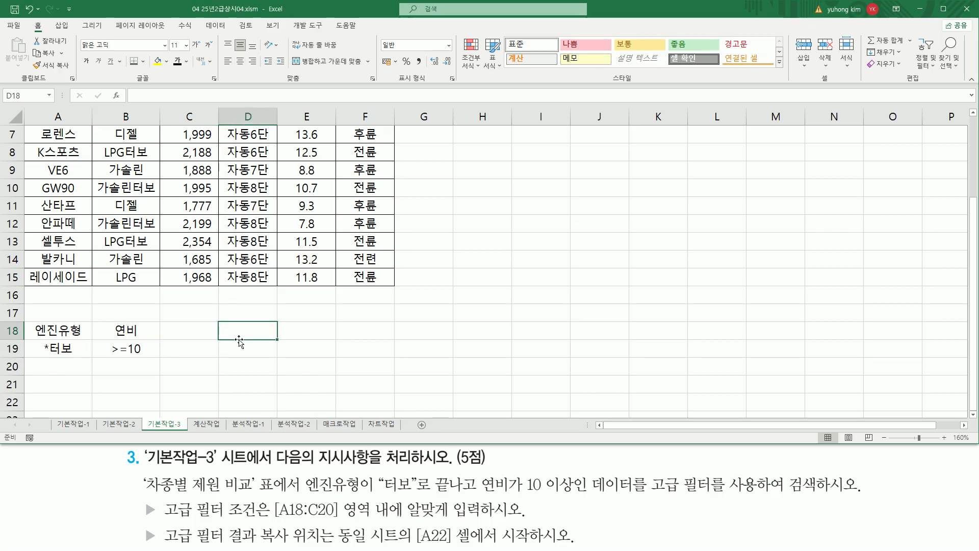
scroll(238, 339, "up", 2)
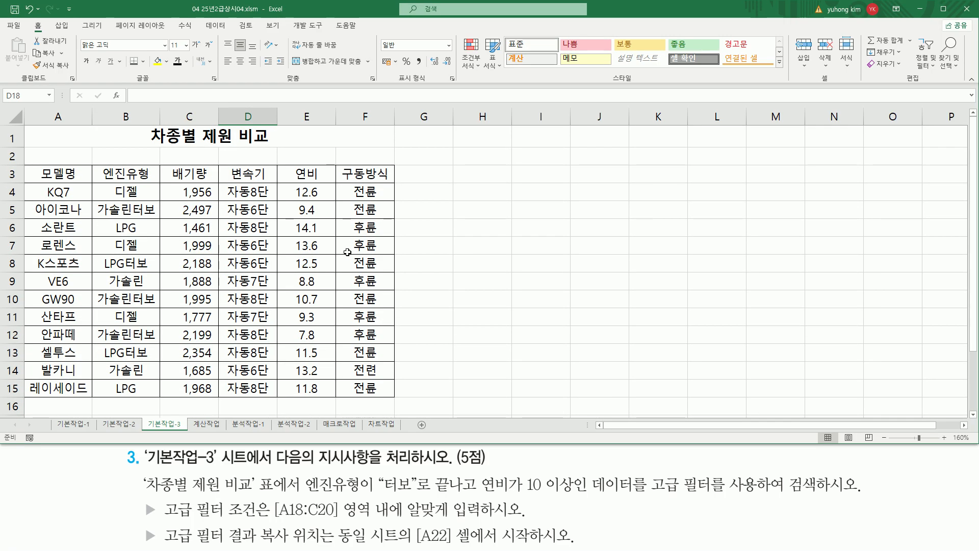
left_click(202, 210)
left_click(149, 228)
left_click(183, 253)
left_click(292, 234)
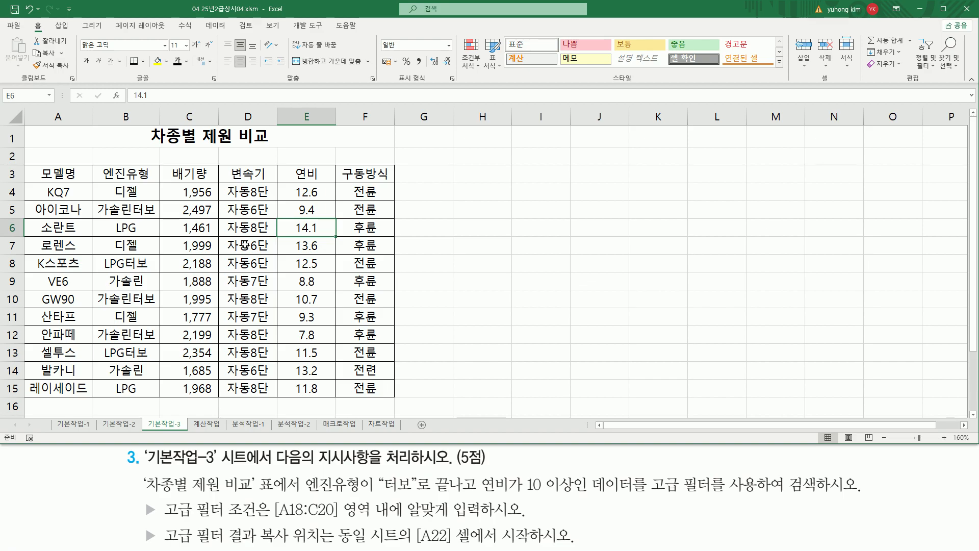
left_click(214, 26)
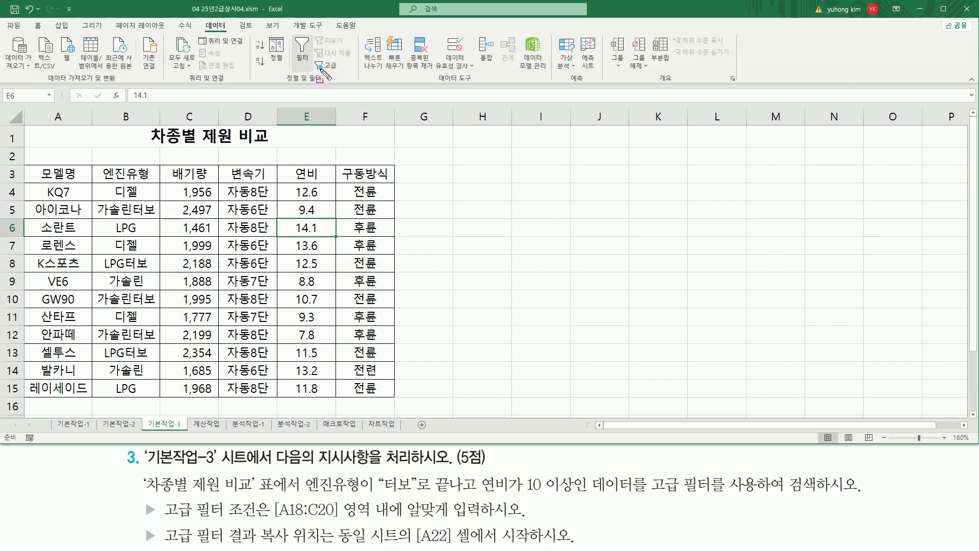
left_click_drag(281, 82, 345, 72)
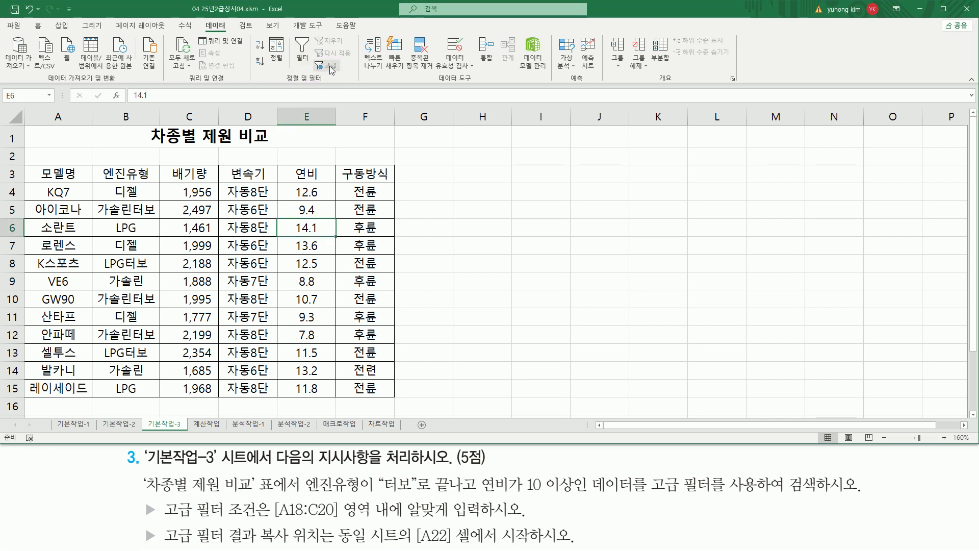
left_click(331, 66)
Step: Set the advanced filter to copy results to another location (다른 장소에 복사) and activate the list range (목록 범위) entry
mouse_move(829, 219)
left_mouse_down()
mouse_move(541, 213)
mouse_move(508, 201)
mouse_move(467, 213)
mouse_move(537, 247)
left_mouse_up()
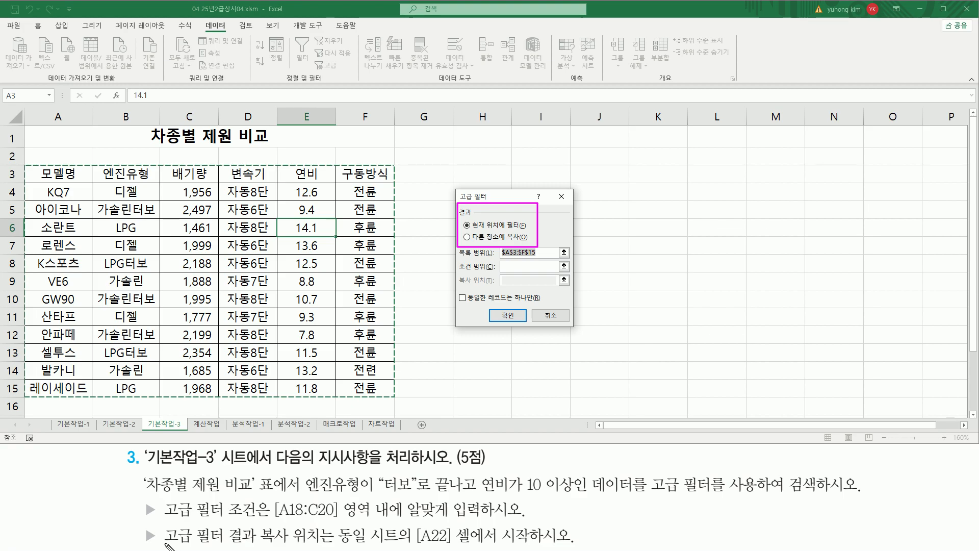
left_click_drag(165, 544, 533, 547)
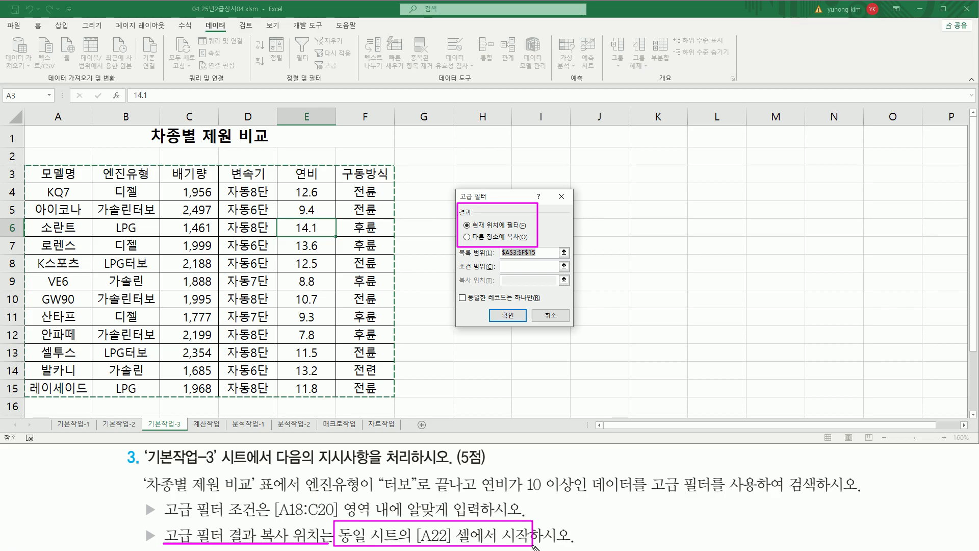
mouse_move(26, 167)
left_mouse_down()
mouse_move(96, 305)
mouse_move(375, 380)
mouse_move(381, 392)
left_mouse_up()
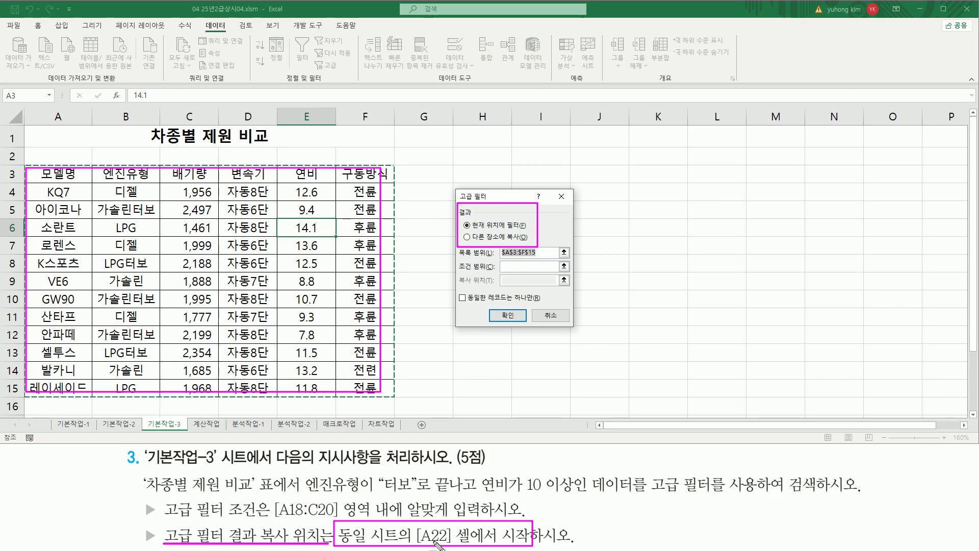
left_click_drag(462, 243, 526, 245)
key("Escape")
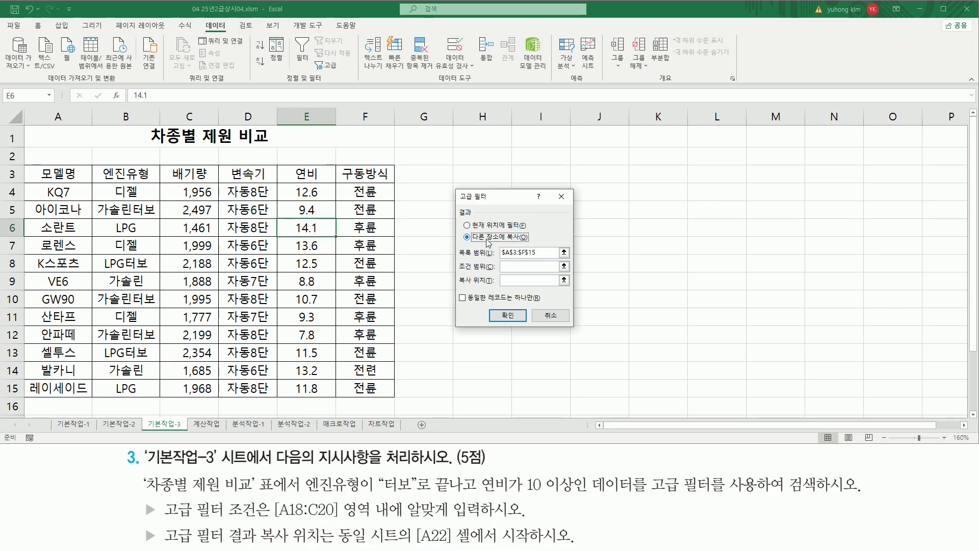
left_click(466, 236)
left_click_drag(457, 208, 480, 221)
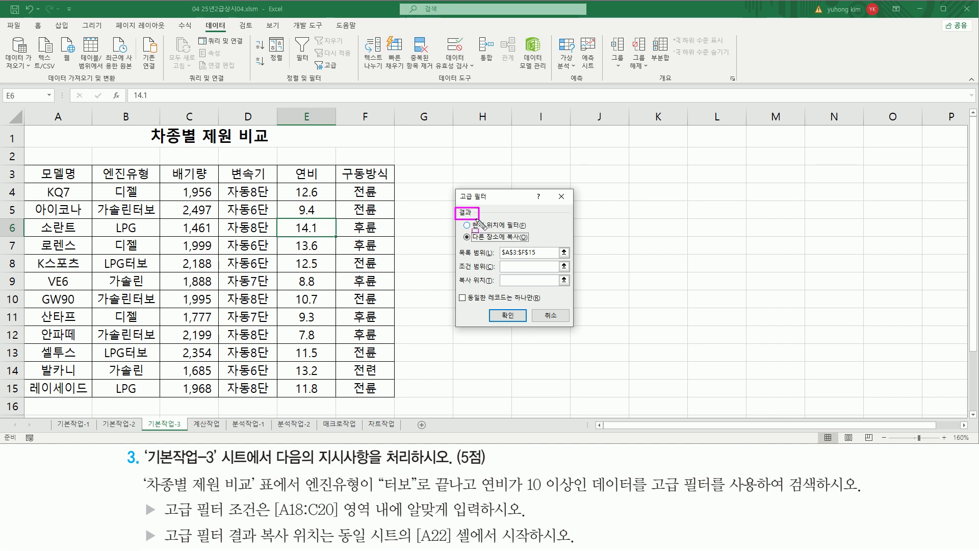
mouse_move(33, 166)
left_mouse_down()
mouse_move(253, 324)
mouse_move(393, 394)
left_mouse_up()
mouse_move(415, 525)
left_mouse_down()
mouse_move(442, 548)
mouse_move(530, 547)
left_mouse_up()
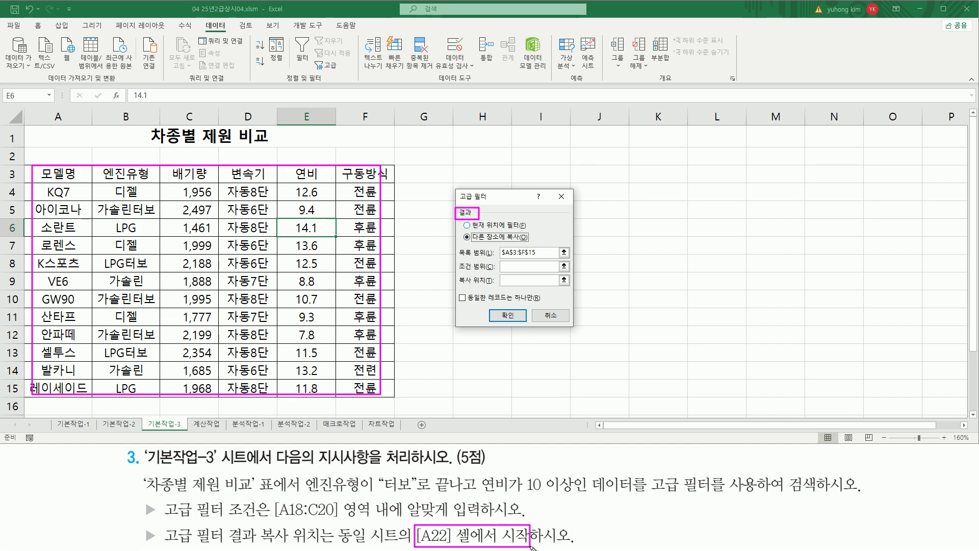
left_click_drag(466, 241, 527, 242)
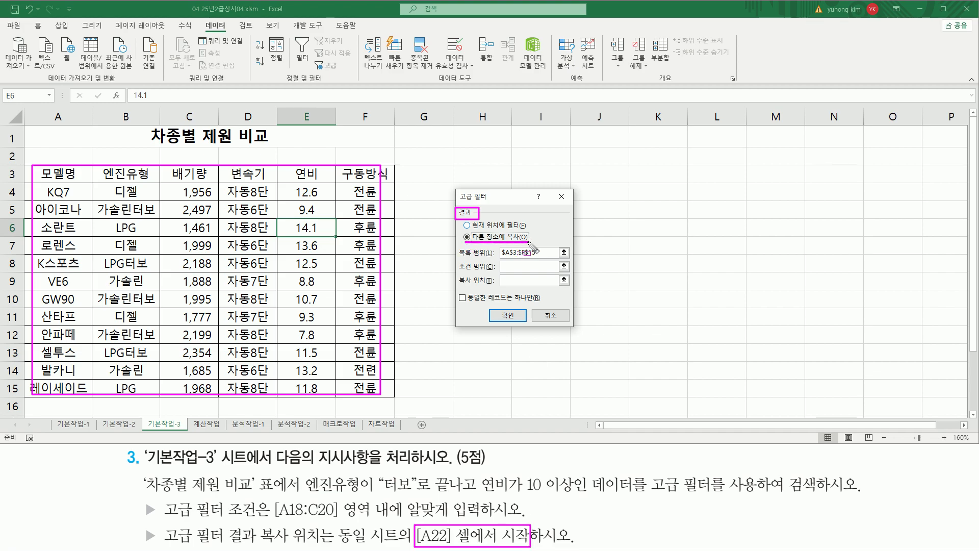
key("Escape")
left_click(534, 252)
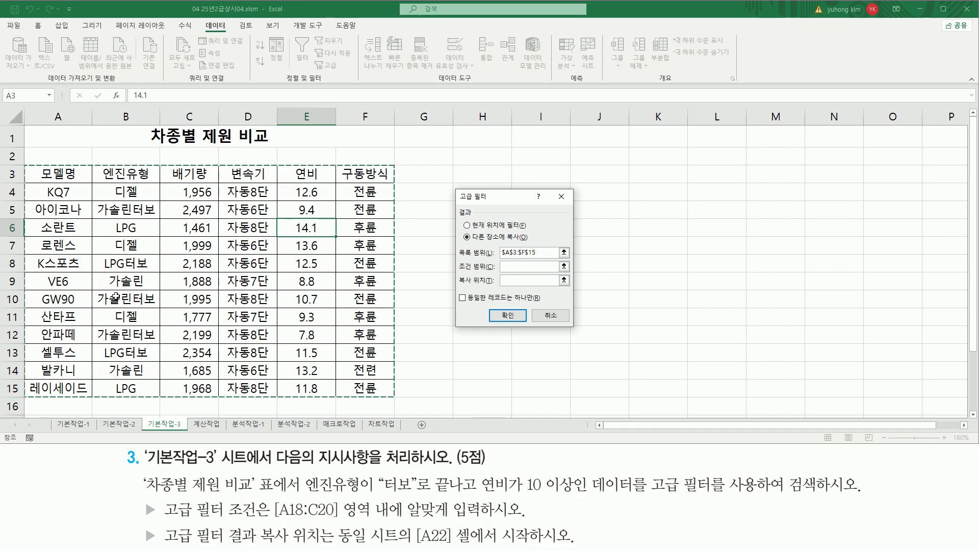
Step: Set the criteria range (조건 범위) to A18:B19 and the copy destination (복사 위치) to A22, and run the advanced filter
left_click(557, 266)
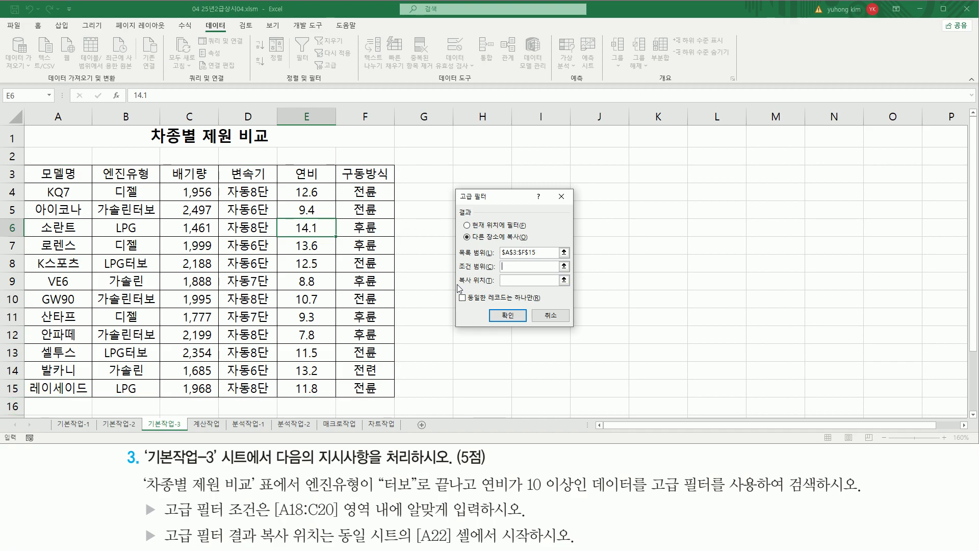
scroll(343, 354, "down", 2)
left_click_drag(57, 332, 125, 350)
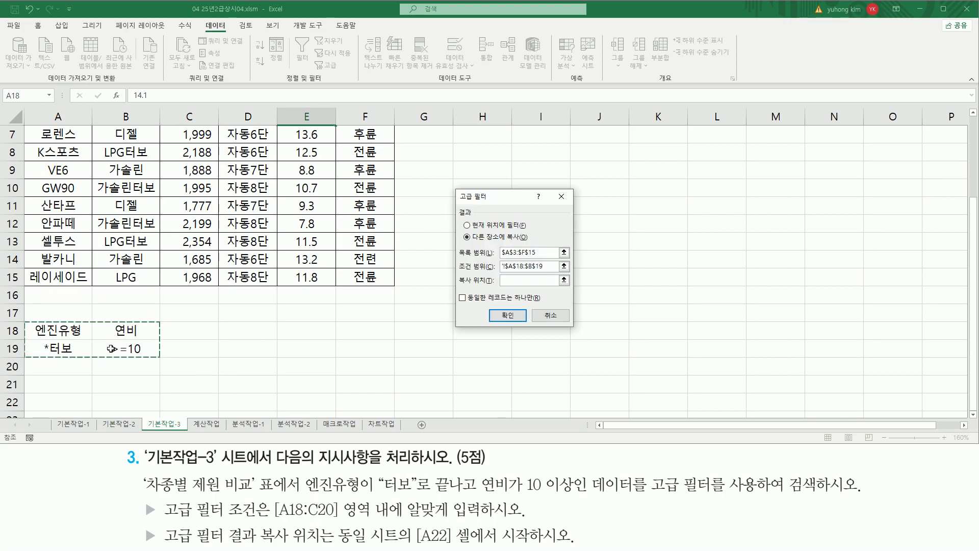
left_click(518, 280)
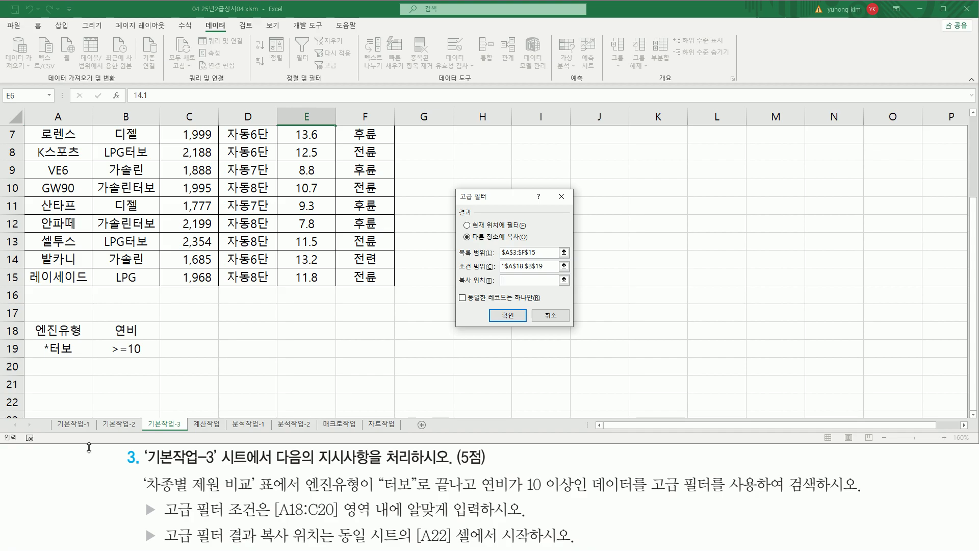
left_click(51, 398)
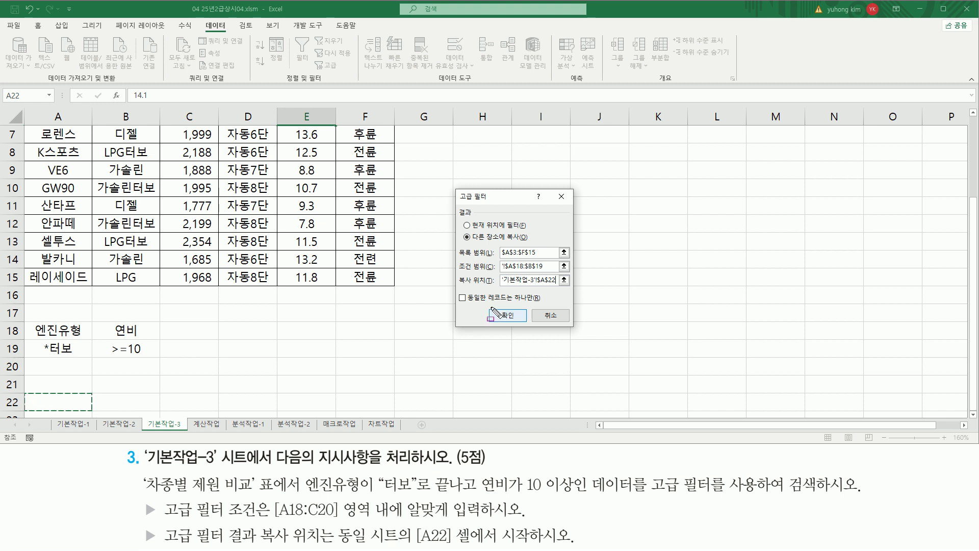
left_click(520, 322)
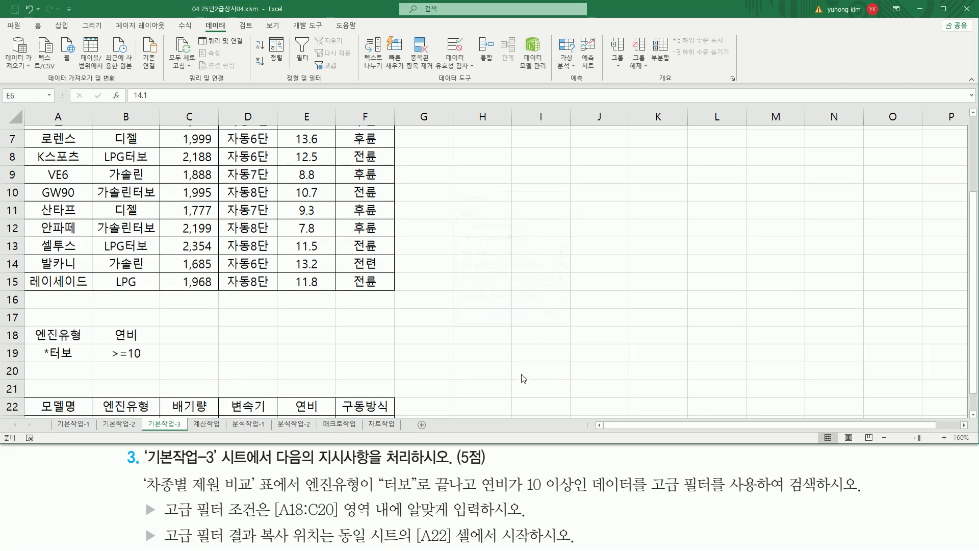
Step: Check the 엔진유형 and 연비 values of the rows copied below A22 against the *터보 and >=10 criteria
scroll(459, 372, "down", 3)
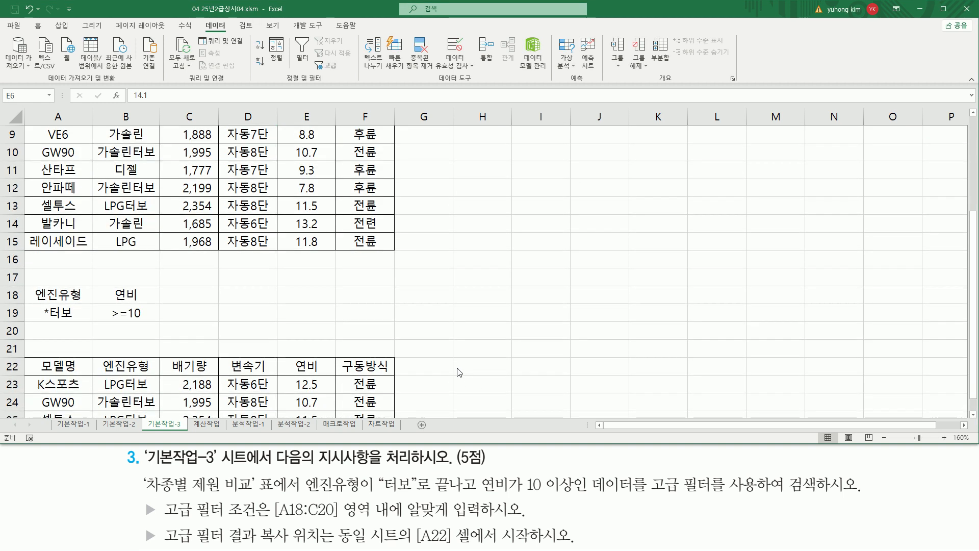
scroll(460, 372, "up", 1)
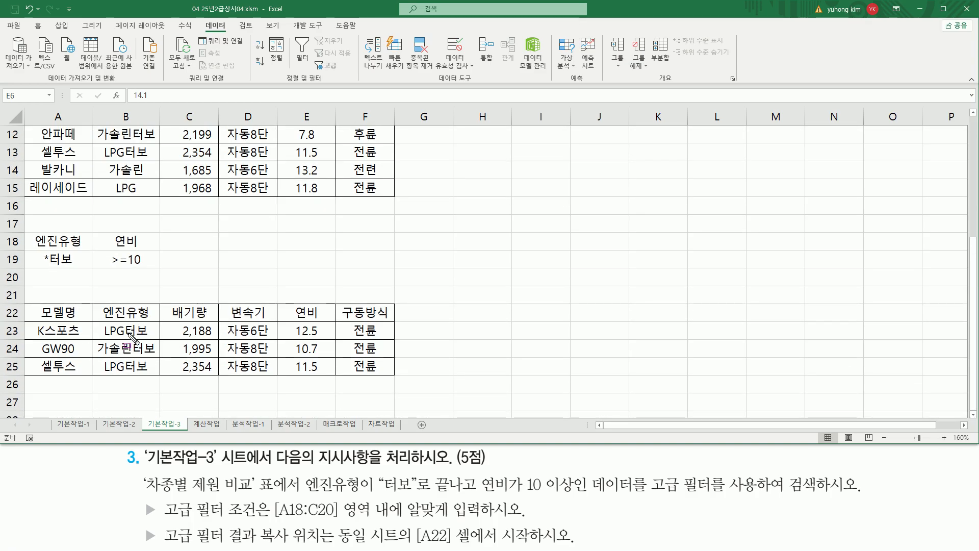
mouse_move(125, 337)
left_mouse_down()
mouse_move(147, 336)
mouse_move(159, 353)
mouse_move(149, 374)
left_mouse_up()
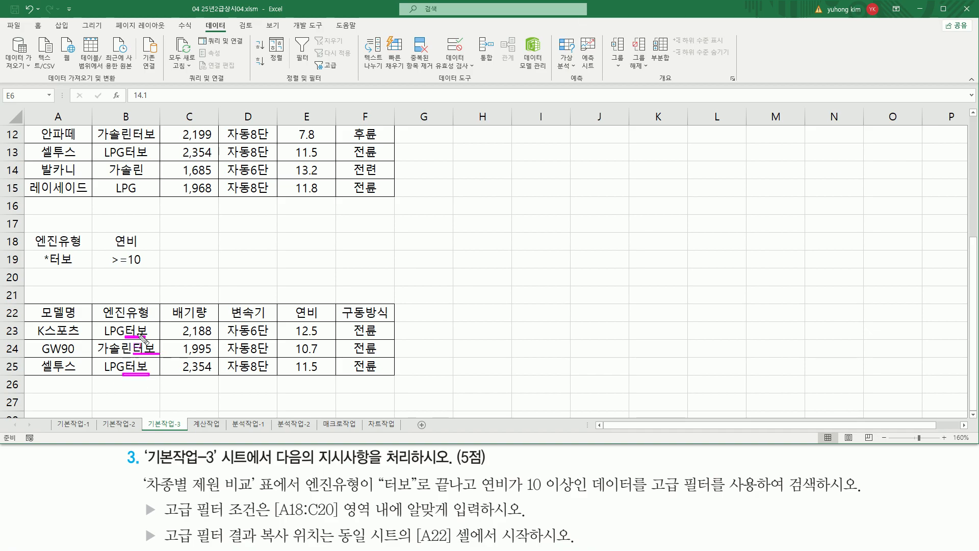
left_click_drag(292, 323, 326, 376)
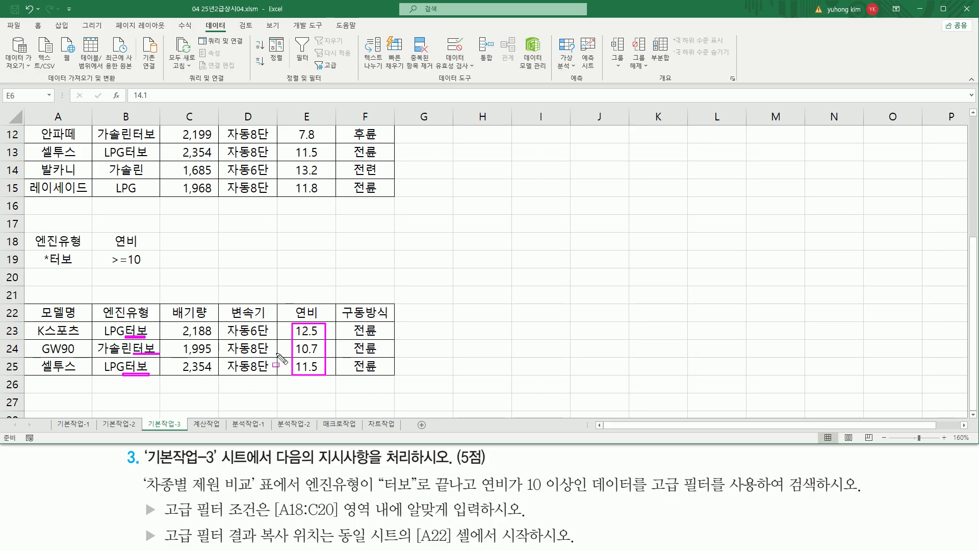
Step: Examine the 터보 rows in the source 차종별 제원 비교 table for 연비 of at least 10 and compare them with the filtered output
scroll(261, 310, "up", 2)
scroll(260, 310, "up", 2)
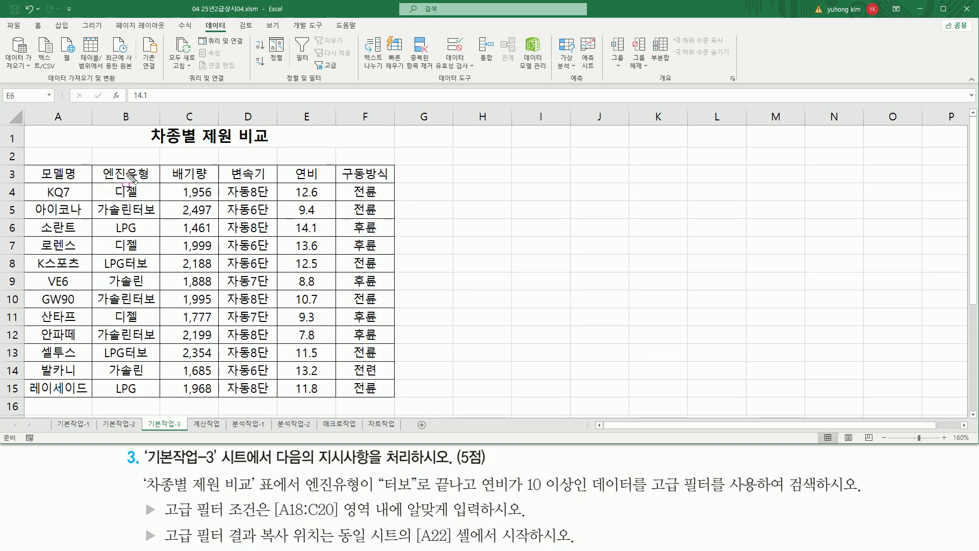
left_click_drag(132, 201, 157, 218)
mouse_move(125, 253)
left_mouse_down()
mouse_move(148, 271)
mouse_move(150, 302)
mouse_move(161, 303)
mouse_move(141, 334)
mouse_move(158, 340)
mouse_move(130, 357)
mouse_move(152, 358)
left_mouse_up()
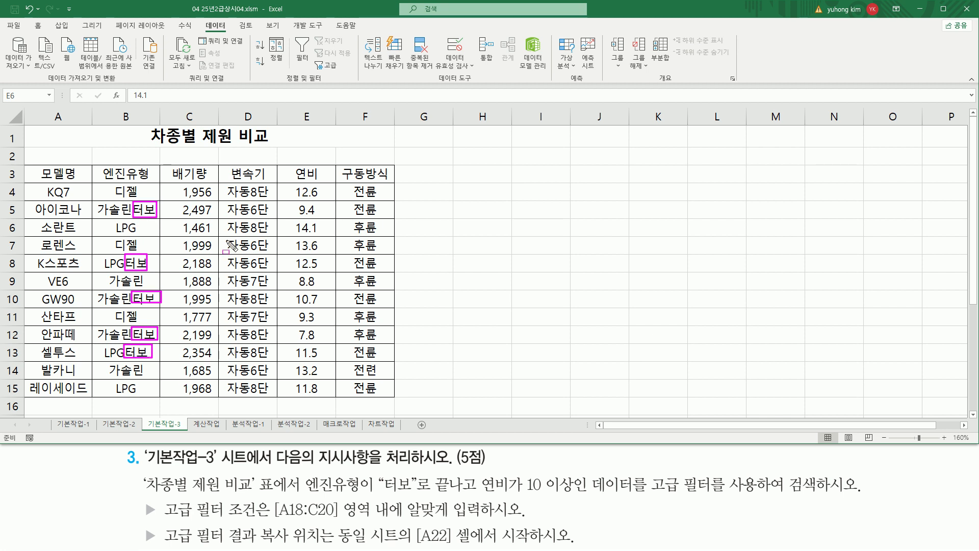
left_click_drag(291, 216, 320, 217)
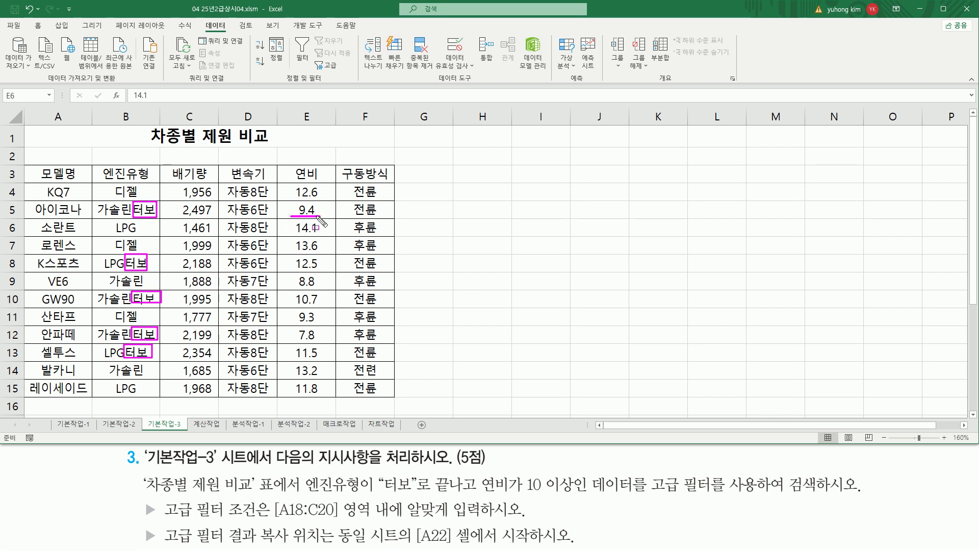
left_click_drag(28, 211, 411, 210)
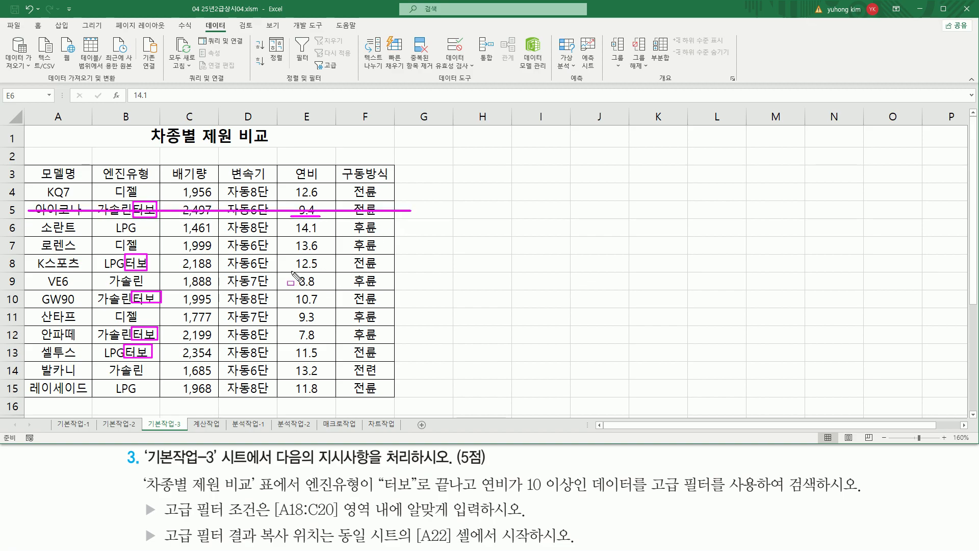
mouse_move(292, 271)
left_mouse_down()
mouse_move(325, 271)
mouse_move(293, 306)
mouse_move(328, 305)
left_mouse_up()
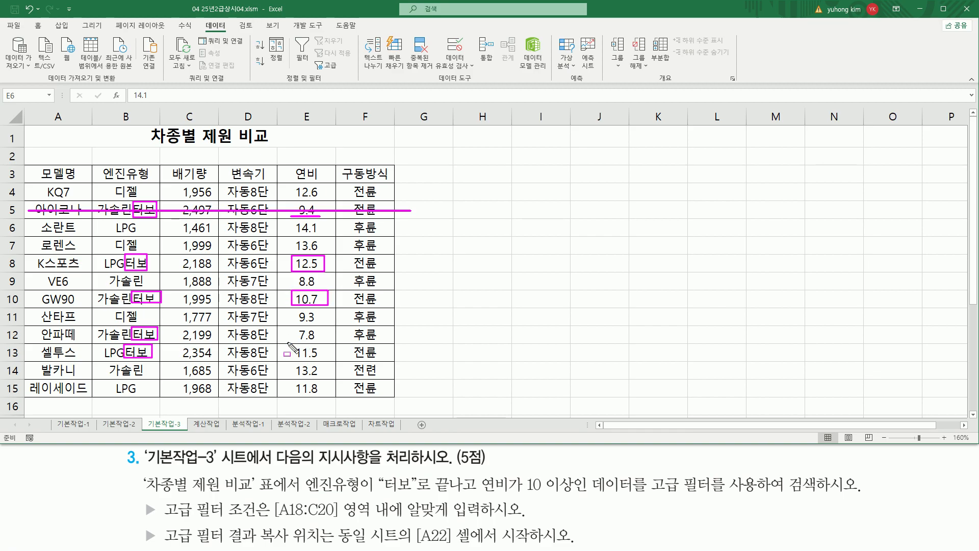
left_click_drag(293, 340, 321, 341)
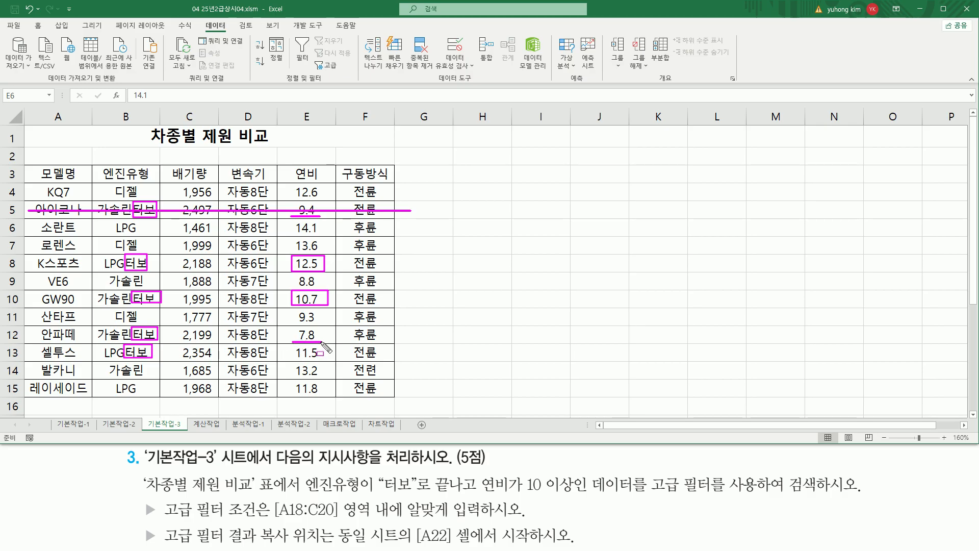
left_click_drag(27, 332, 404, 335)
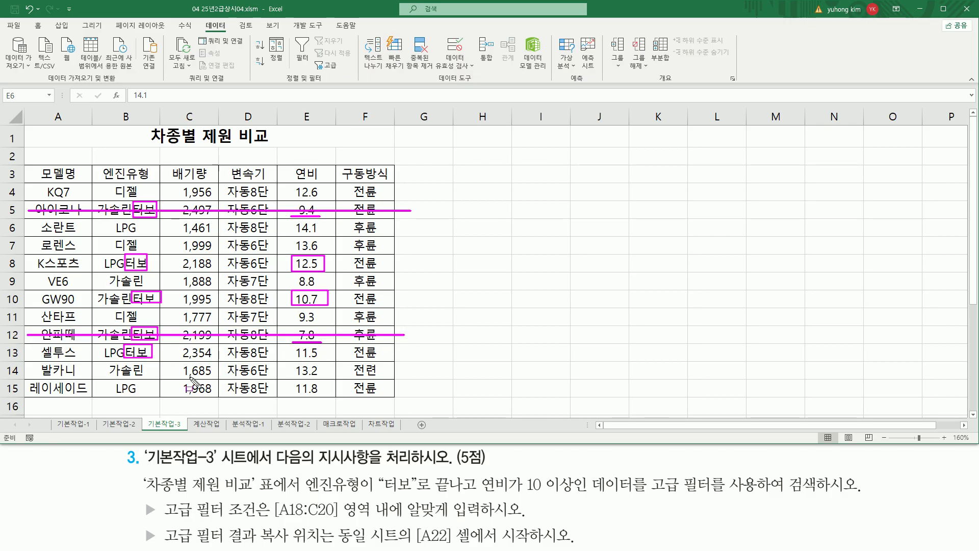
mouse_move(289, 351)
left_mouse_down()
mouse_move(330, 355)
mouse_move(326, 348)
left_mouse_up()
key("Escape")
scroll(430, 331, "down", 2)
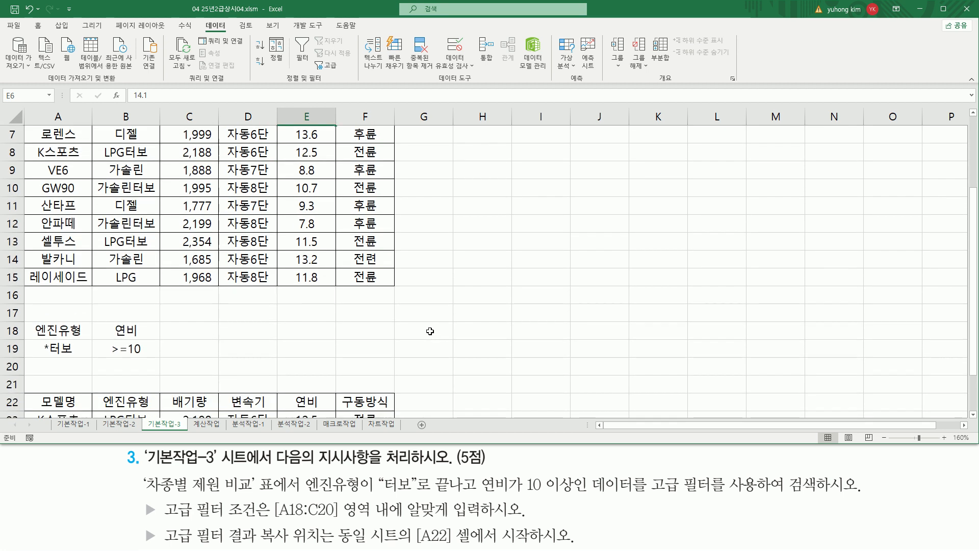
scroll(430, 331, "down", 1)
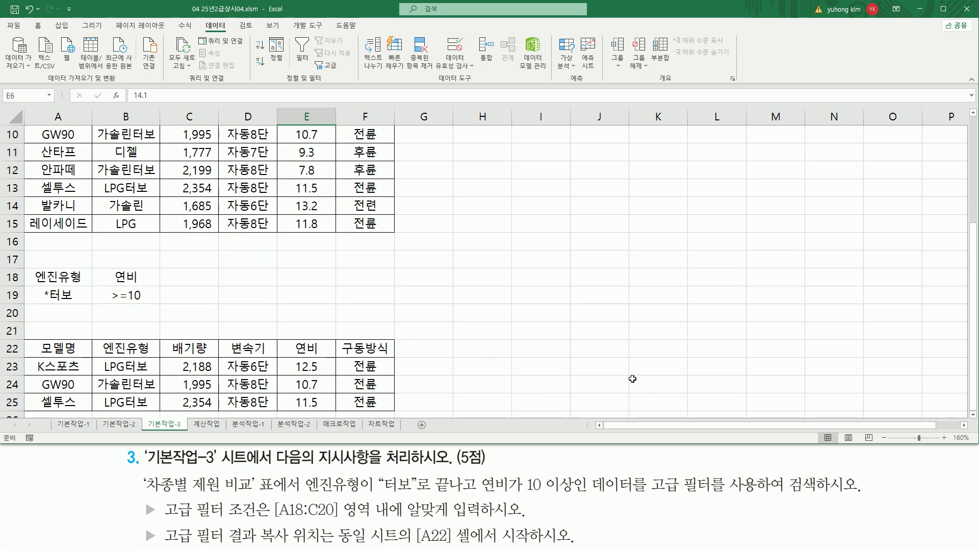